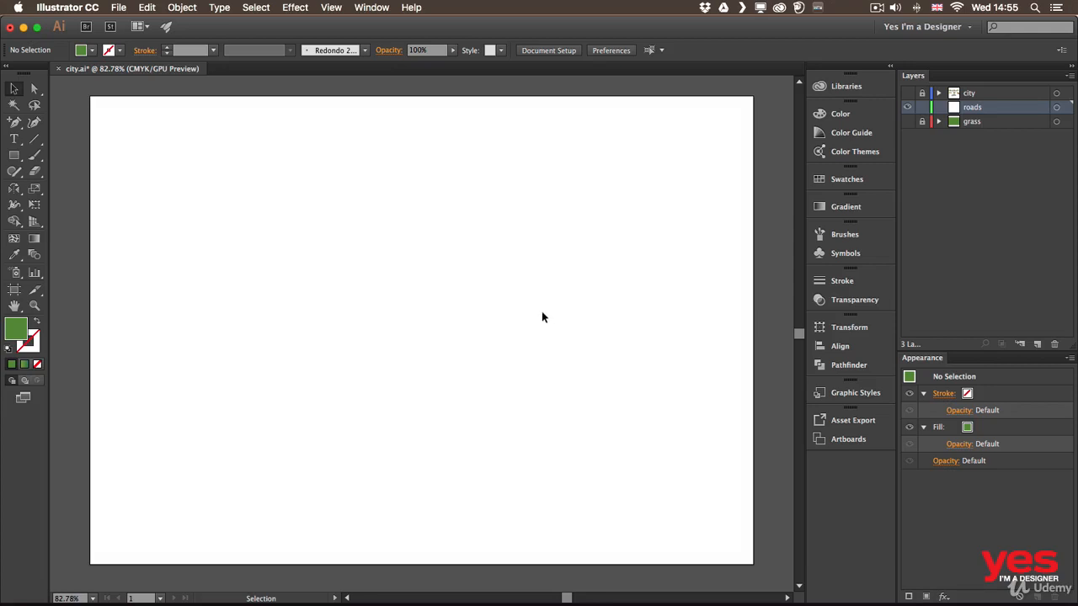
Draw a rectangle about 81 by 97 mm on the roads layer and fill it with bright blue
{"action": "left_click", "coordinate": [13, 154]}
{"action": "left_click_drag", "start_coordinate": [245, 226], "coordinate": [375, 381]}
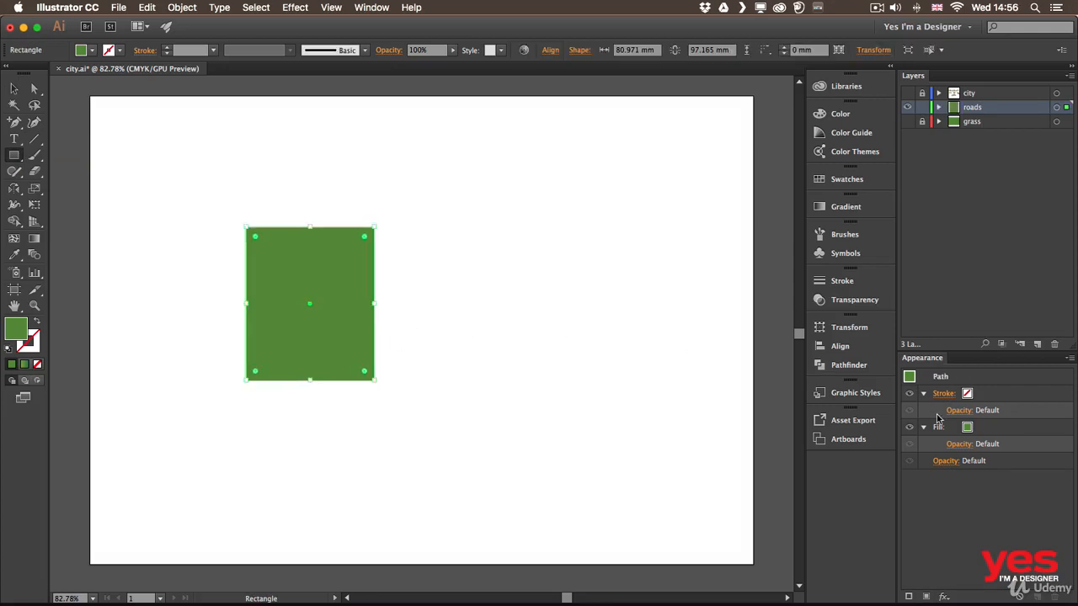
{"action": "left_click_drag", "start_coordinate": [958, 350], "coordinate": [958, 242]}
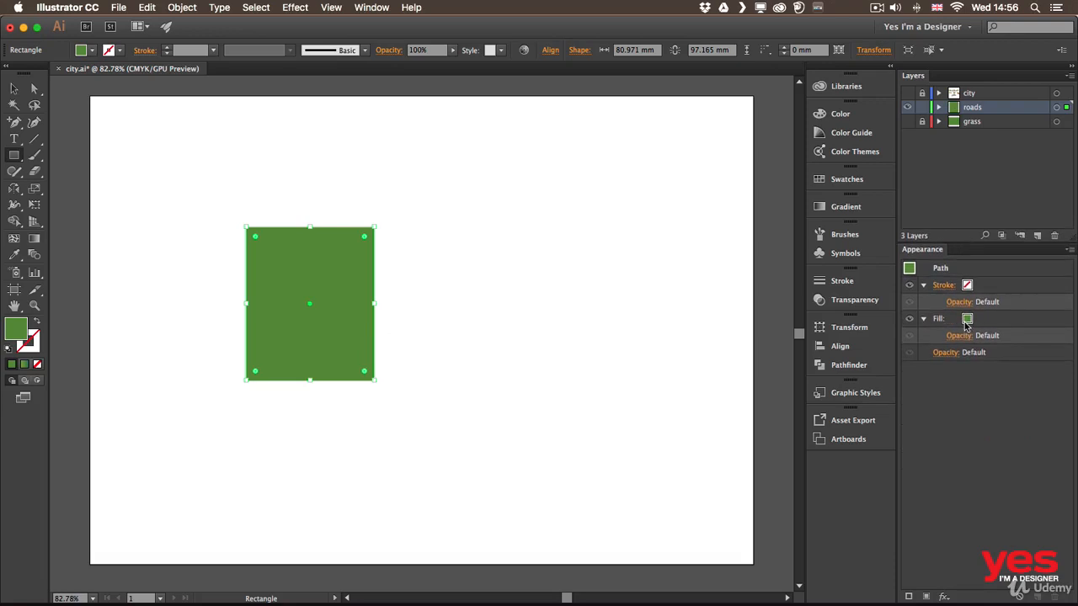
{"action": "left_click", "coordinate": [968, 319]}
{"action": "left_click", "coordinate": [970, 320]}
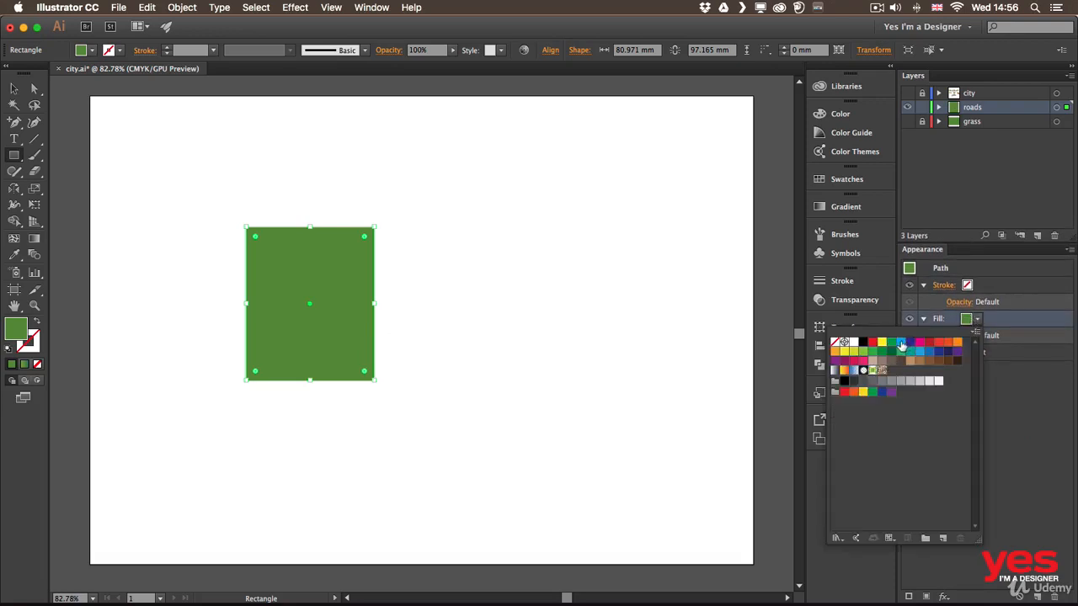
{"action": "left_click", "coordinate": [901, 345]}
Give the rectangle a red stroke and set its weight to 10 pt
{"action": "left_click", "coordinate": [968, 286]}
{"action": "left_click", "coordinate": [970, 286]}
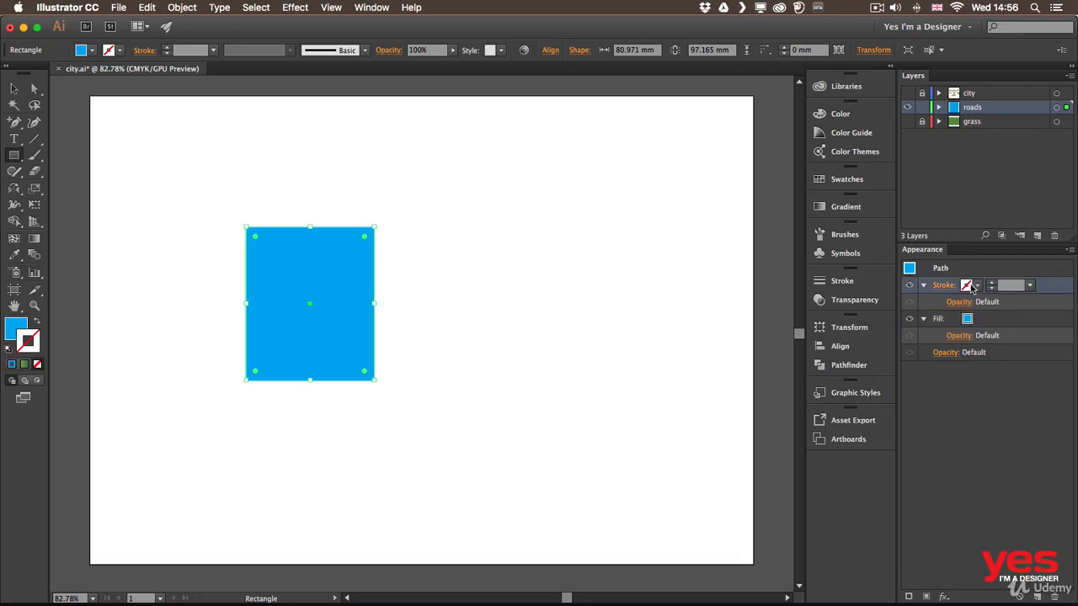
{"action": "left_click", "coordinate": [974, 288]}
{"action": "left_click", "coordinate": [940, 307]}
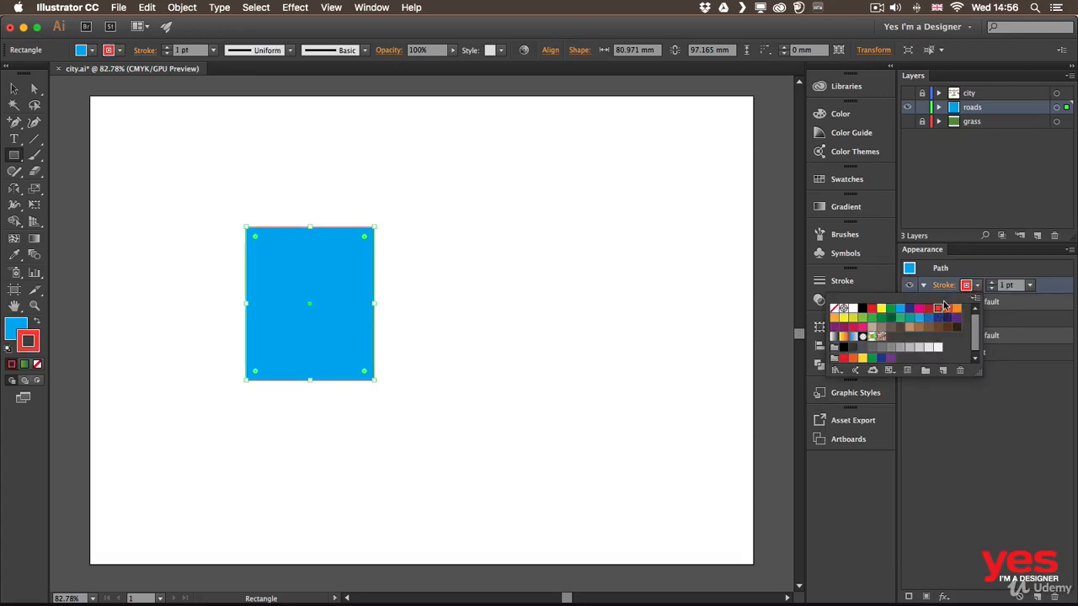
{"action": "left_click", "coordinate": [992, 284]}
{"action": "left_click", "coordinate": [992, 283]}
{"action": "left_click", "coordinate": [991, 283]}
{"action": "left_click", "coordinate": [991, 283]}
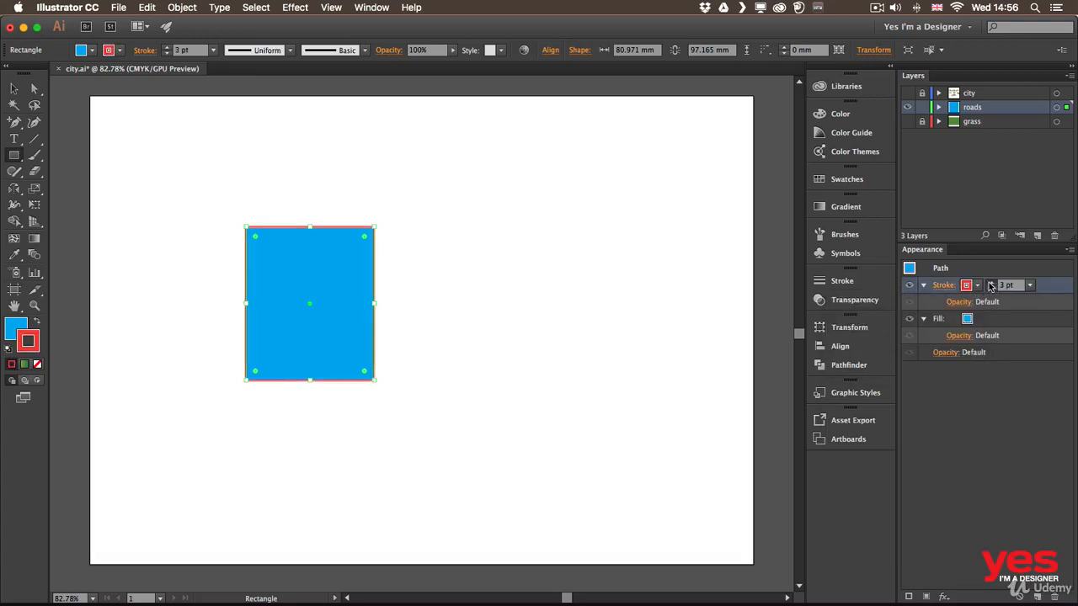
{"action": "left_click", "coordinate": [991, 283]}
{"action": "left_click", "coordinate": [991, 283]}
{"action": "left_click", "coordinate": [991, 282]}
{"action": "left_click", "coordinate": [991, 283]}
{"action": "left_click", "coordinate": [991, 283]}
{"action": "left_click", "coordinate": [991, 283]}
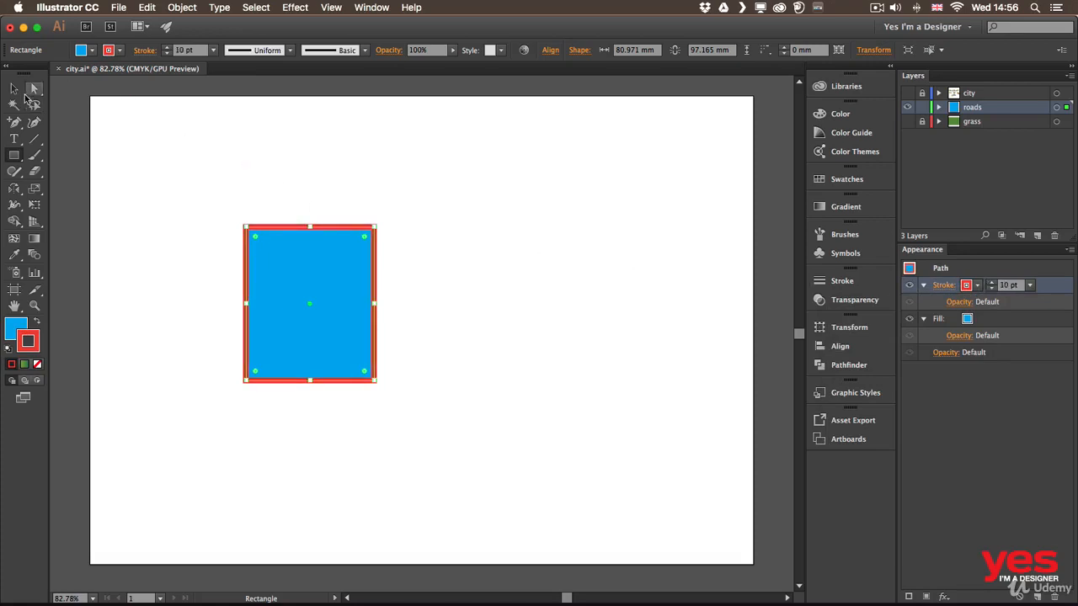
Move the rectangle across to the right side of the artboard
{"action": "key", "text": "v"}
{"action": "left_click_drag", "start_coordinate": [246, 259], "coordinate": [650, 292]}
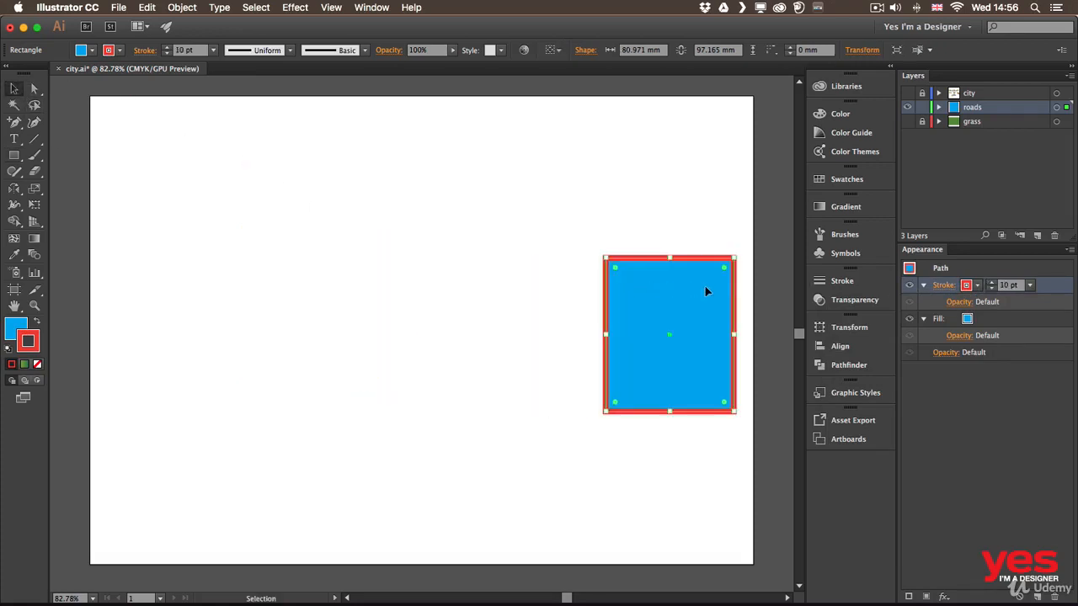
{"action": "mouse_move", "coordinate": [726, 289]}
{"action": "left_mouse_down"}
{"action": "mouse_move", "coordinate": [700, 295]}
{"action": "mouse_move", "coordinate": [714, 293]}
{"action": "left_mouse_up"}
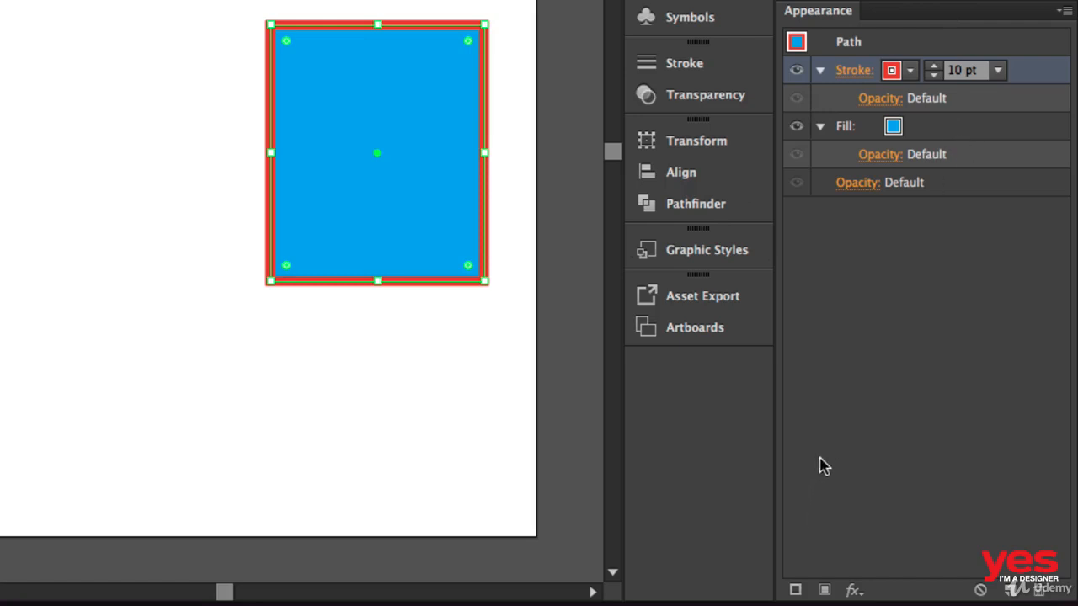
Add a second stroke to the rectangle, coloured yellow with a weight of 19 pt
{"action": "left_click", "coordinate": [797, 592]}
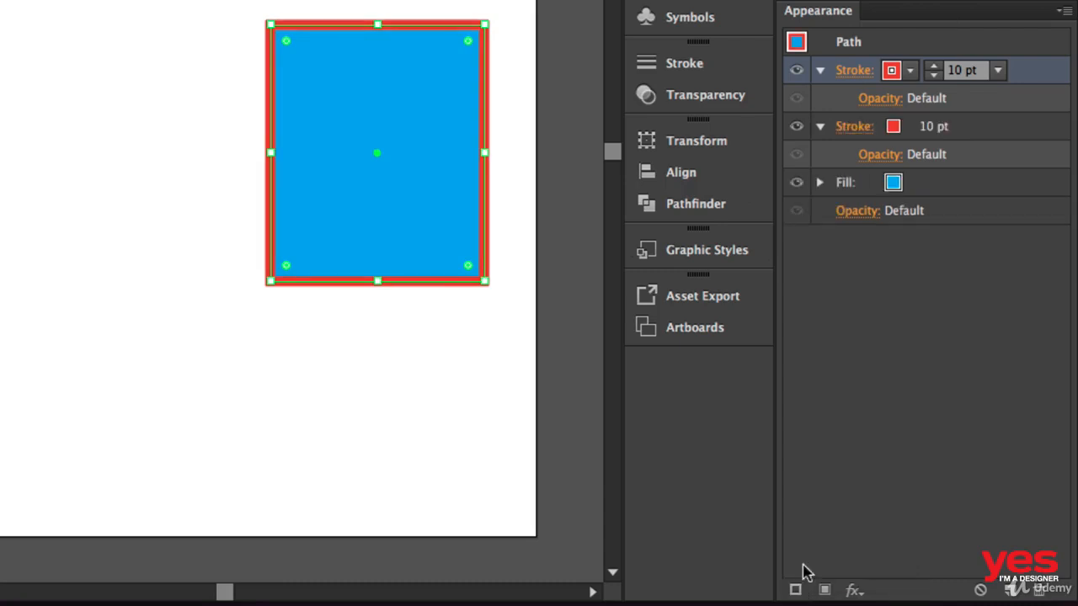
{"action": "left_click", "coordinate": [910, 70]}
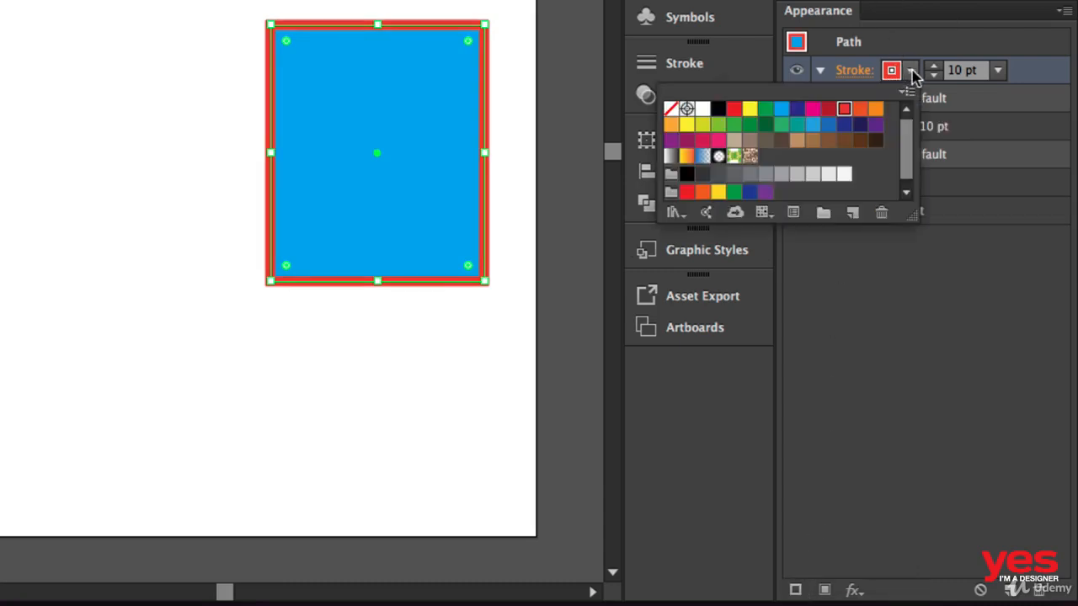
{"action": "left_click", "coordinate": [750, 109]}
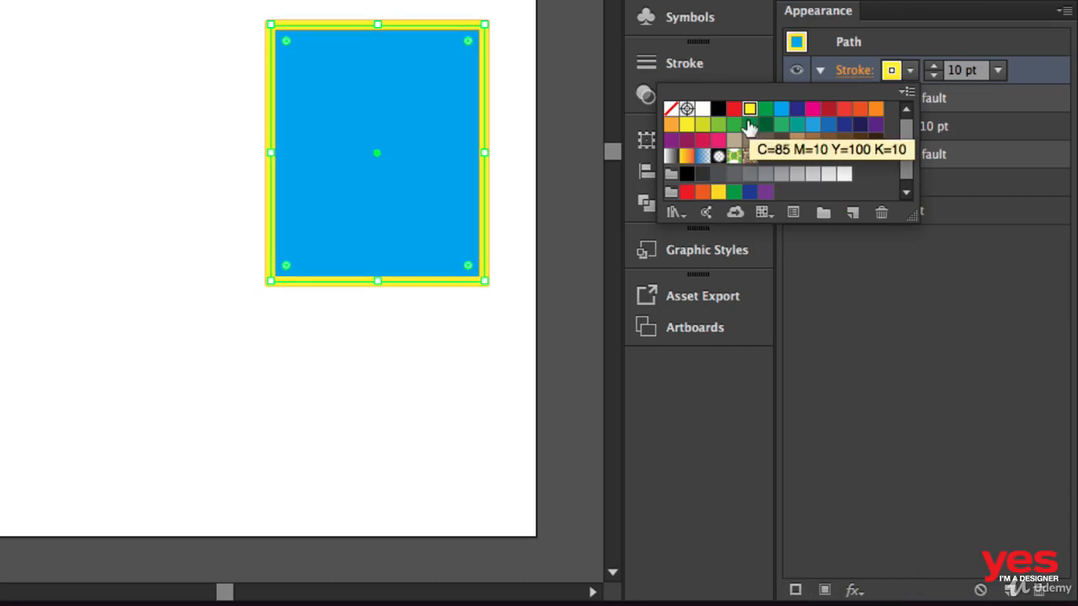
{"action": "left_click", "coordinate": [933, 67]}
{"action": "left_click", "coordinate": [933, 67]}
{"action": "left_click", "coordinate": [934, 67]}
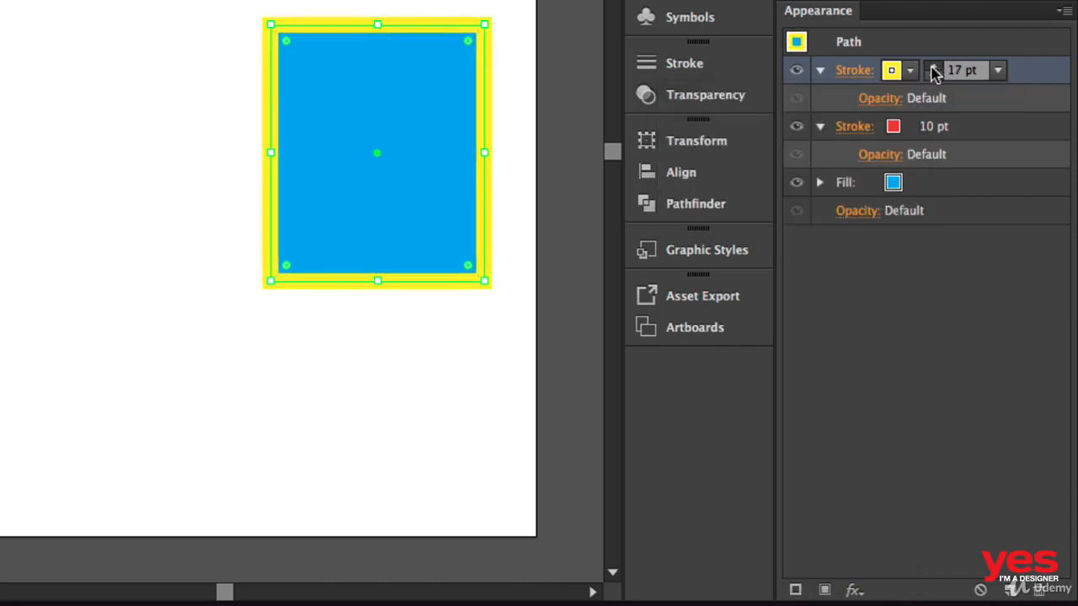
{"action": "left_click", "coordinate": [933, 67]}
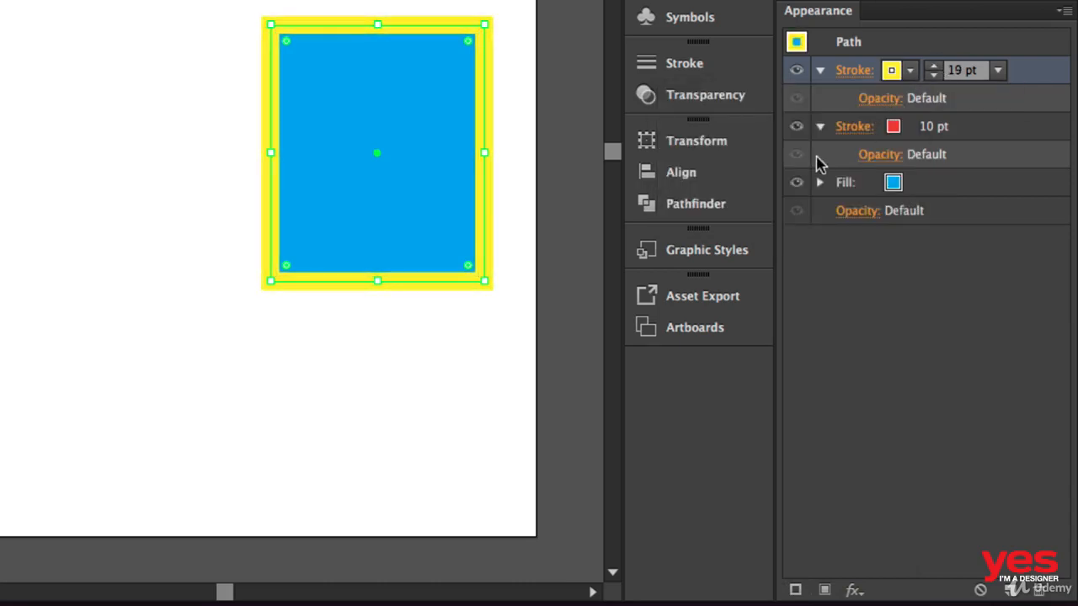
Recolour the yellow stroke light green and place it beneath the red stroke in the stacking order
{"action": "left_click", "coordinate": [909, 71]}
{"action": "left_click", "coordinate": [813, 126]}
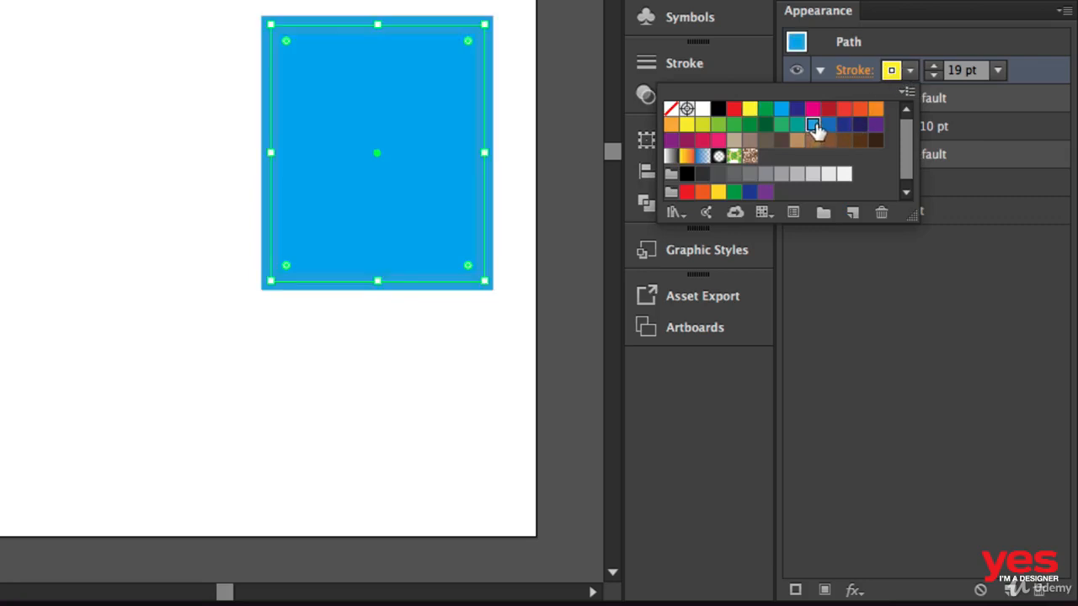
{"action": "left_click", "coordinate": [716, 130]}
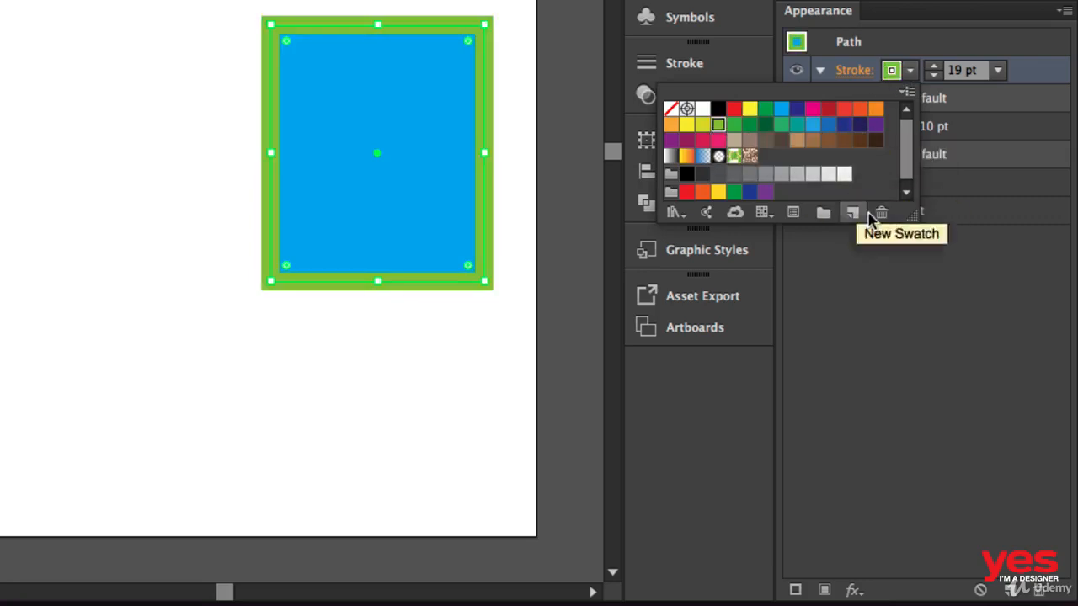
{"action": "left_click", "coordinate": [878, 236]}
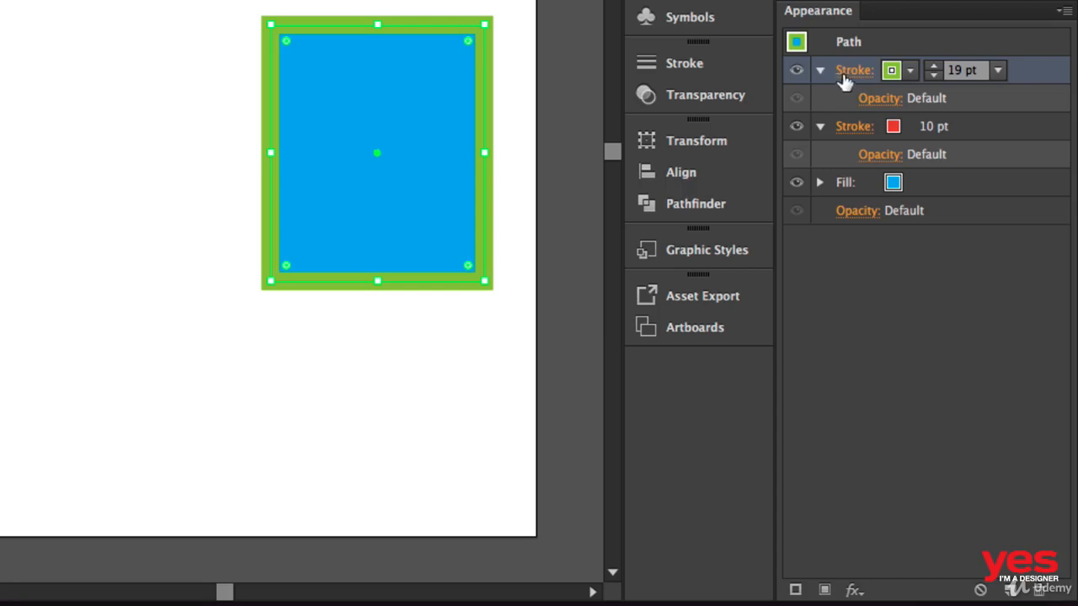
{"action": "mouse_move", "coordinate": [1039, 75]}
{"action": "left_mouse_down"}
{"action": "mouse_move", "coordinate": [999, 163]}
{"action": "mouse_move", "coordinate": [989, 84]}
{"action": "mouse_move", "coordinate": [977, 128]}
{"action": "left_mouse_up"}
{"action": "left_click_drag", "start_coordinate": [956, 164], "coordinate": [946, 162]}
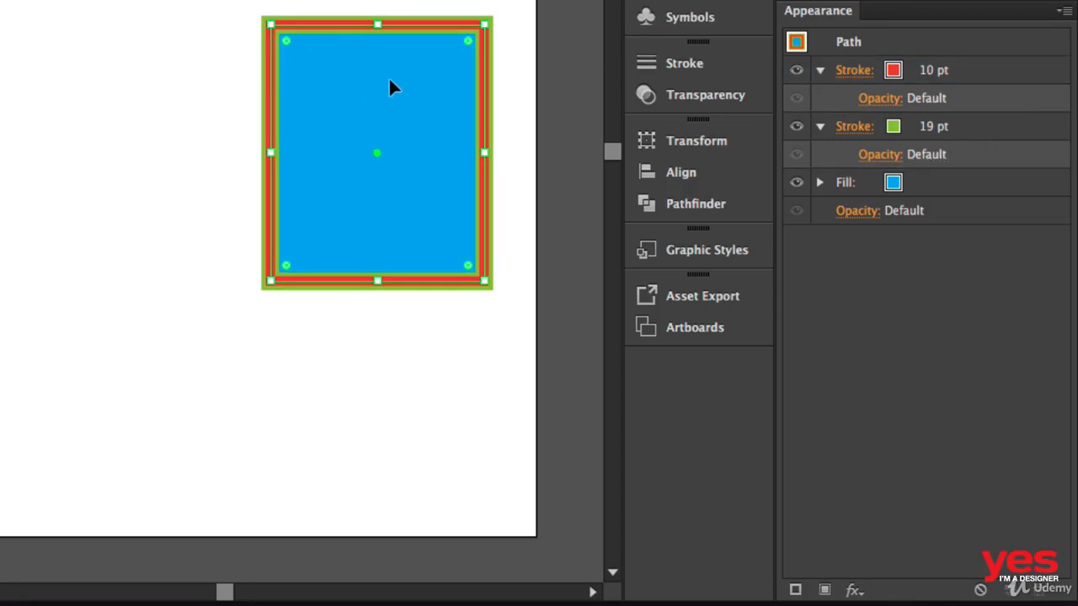
Set the green stroke's weight to 26 pt, change its colour to black, and deselect the rectangle
{"action": "left_click", "coordinate": [926, 127]}
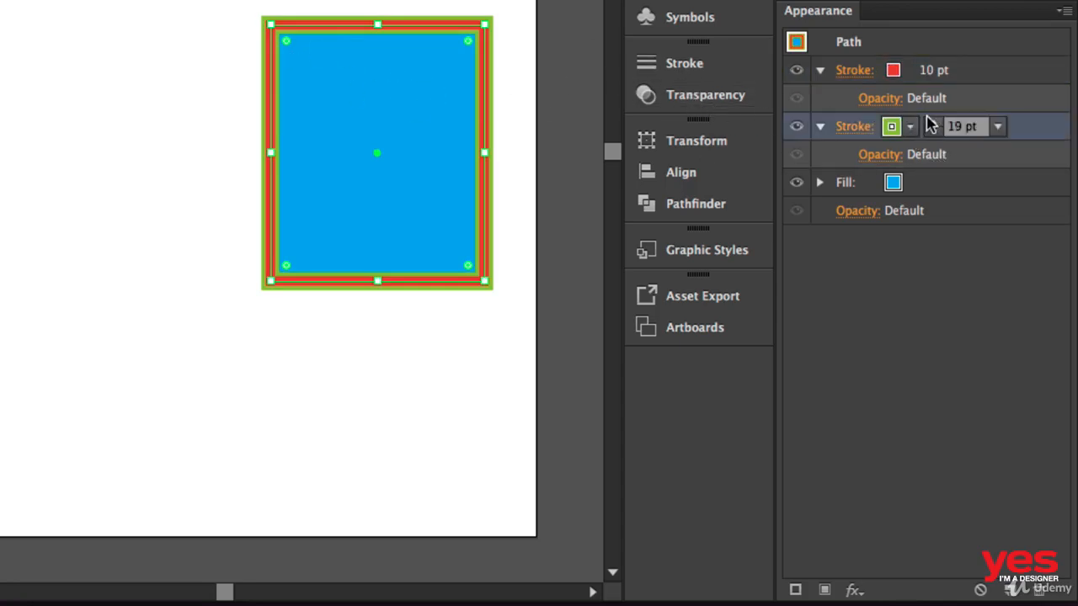
{"action": "left_click", "coordinate": [933, 123]}
{"action": "left_click", "coordinate": [933, 123]}
{"action": "left_click", "coordinate": [933, 123]}
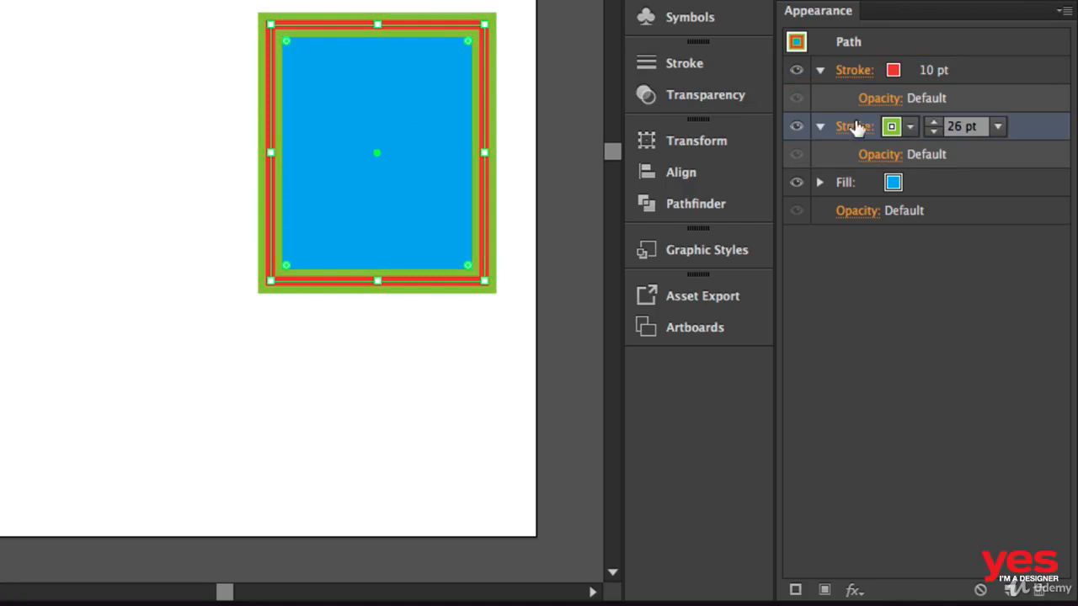
{"action": "left_click", "coordinate": [909, 127]}
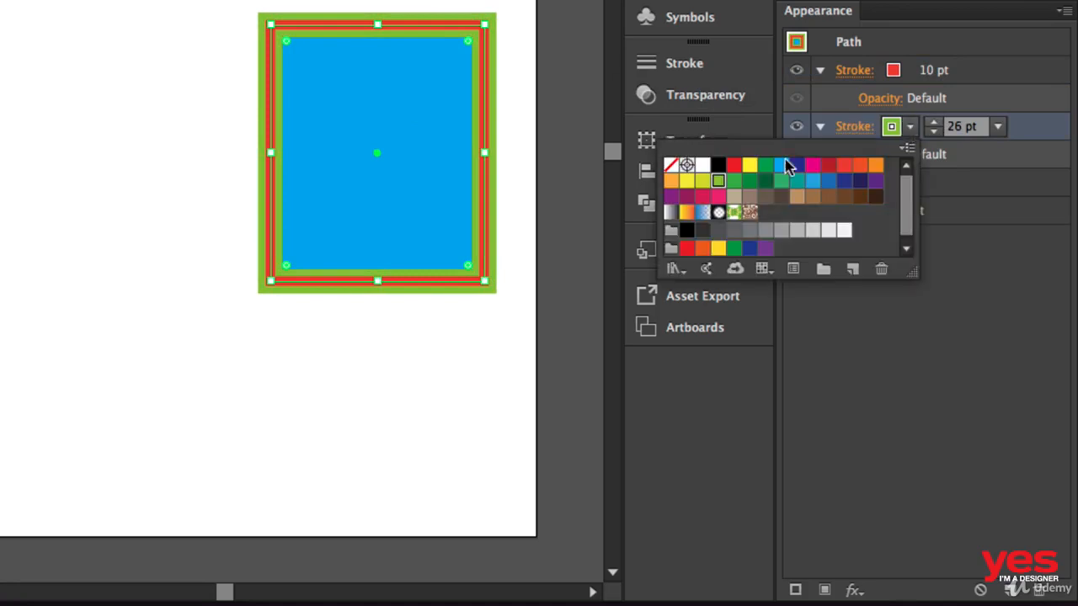
{"action": "left_click", "coordinate": [717, 166]}
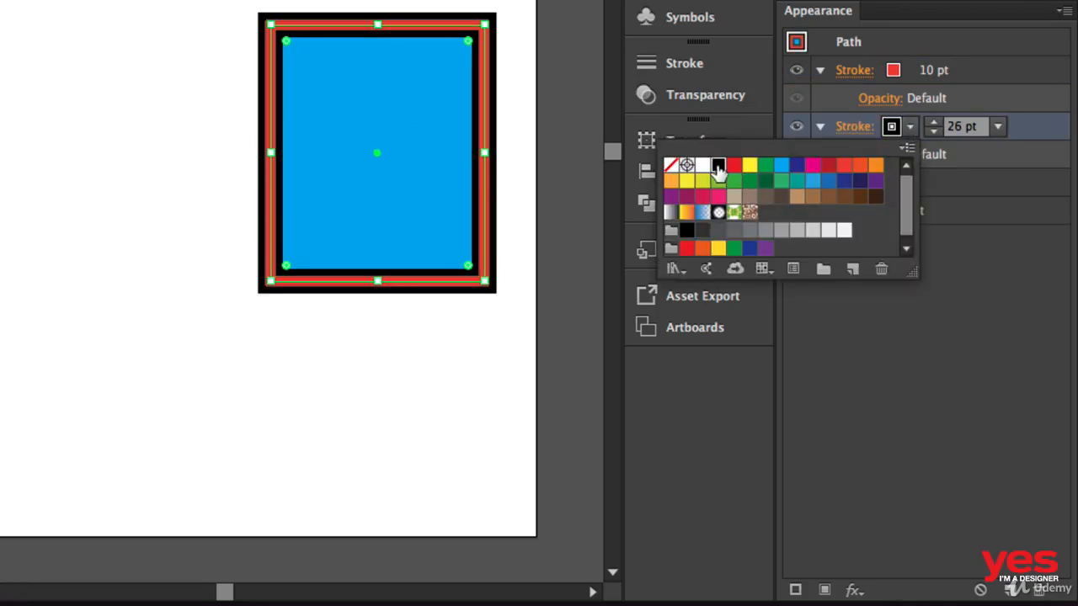
{"action": "left_click", "coordinate": [944, 267]}
{"action": "left_click", "coordinate": [554, 148]}
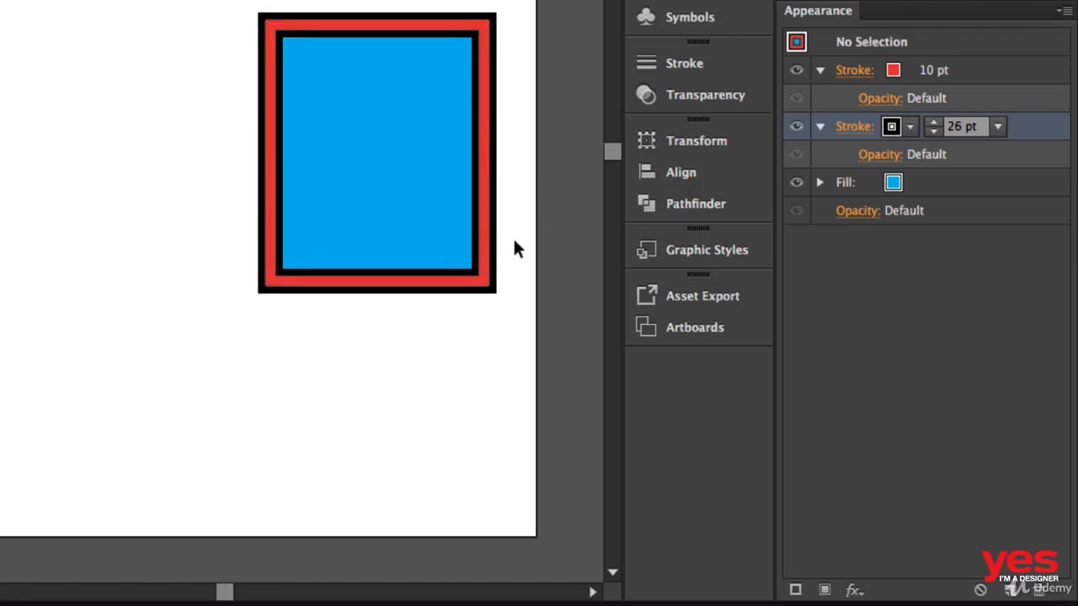
Add a third stroke between the rectangle's red and black strokes, coloured white with a weight of 16 pt
{"action": "left_click", "coordinate": [438, 174]}
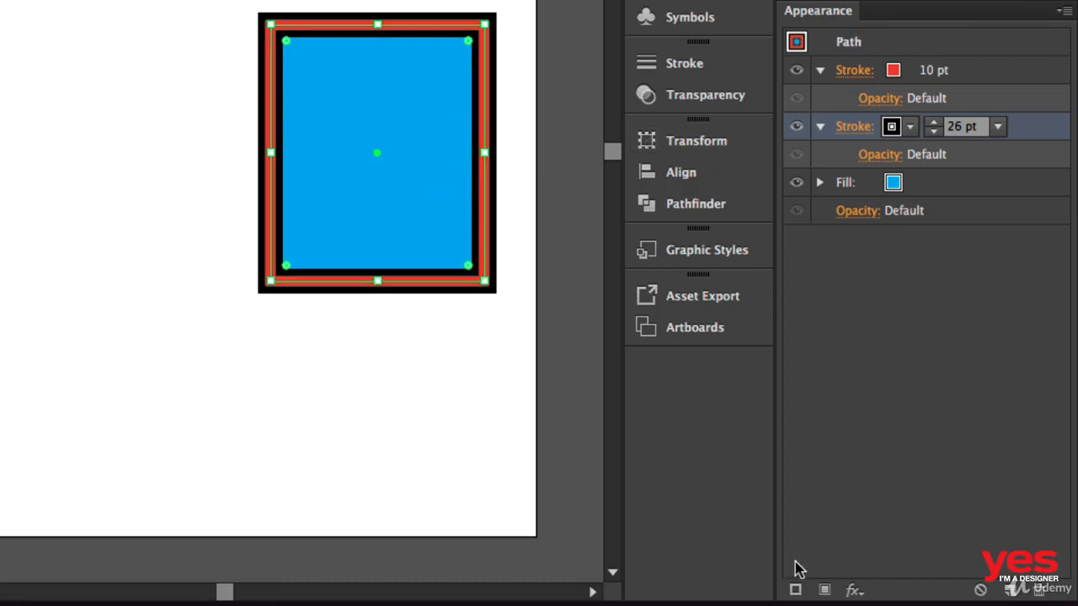
{"action": "left_click", "coordinate": [795, 592]}
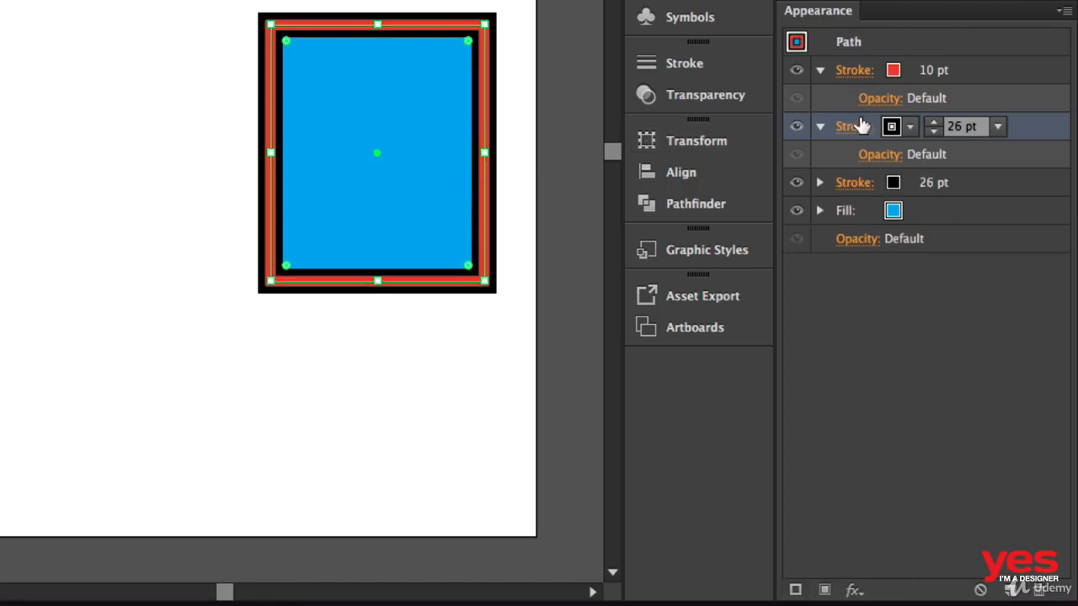
{"action": "left_click", "coordinate": [889, 129]}
{"action": "left_click", "coordinate": [702, 164]}
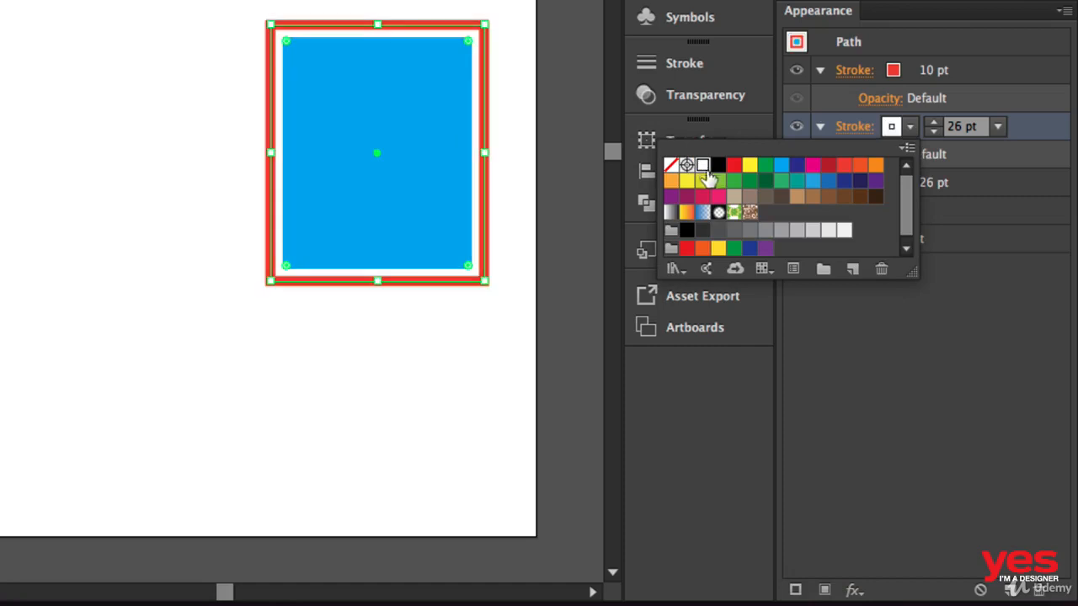
{"action": "left_click", "coordinate": [934, 131]}
{"action": "left_click", "coordinate": [934, 130]}
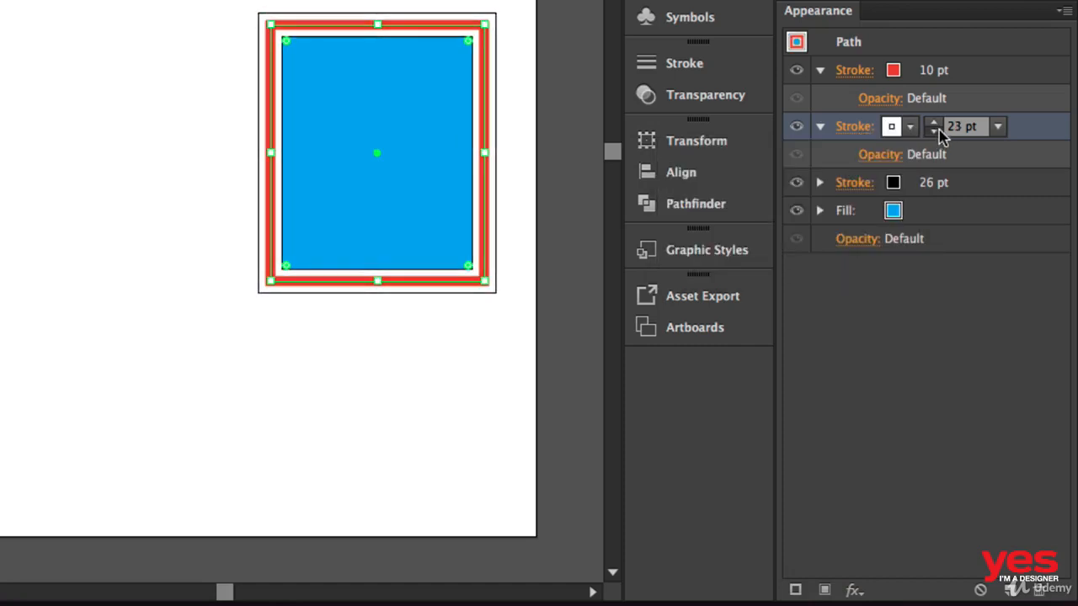
{"action": "left_click", "coordinate": [934, 131]}
{"action": "left_click", "coordinate": [934, 131]}
{"action": "left_click", "coordinate": [934, 131]}
{"action": "left_click", "coordinate": [934, 132]}
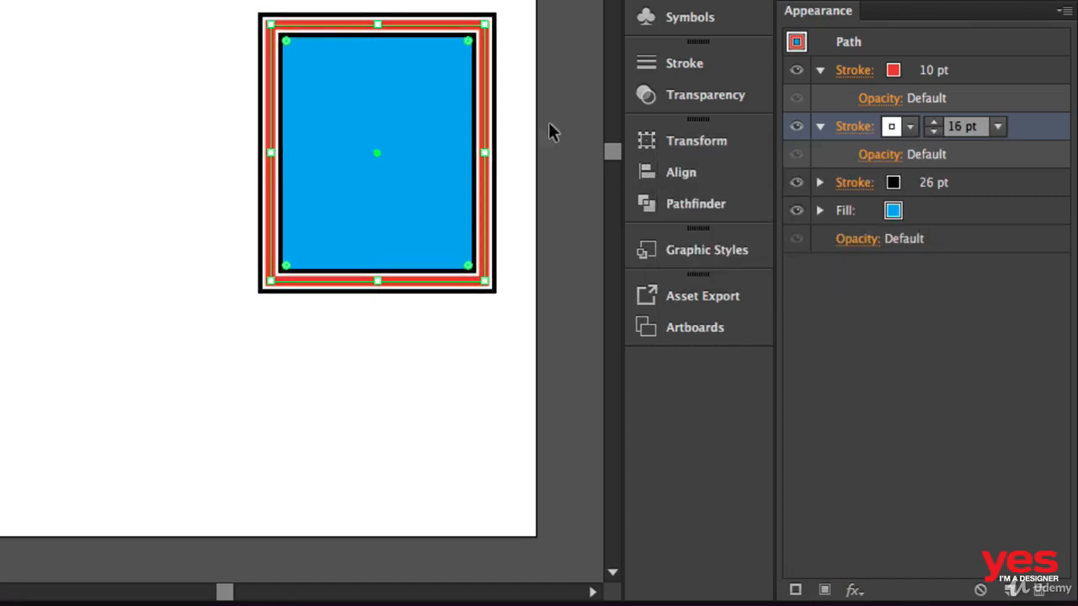
{"action": "left_click", "coordinate": [520, 123]}
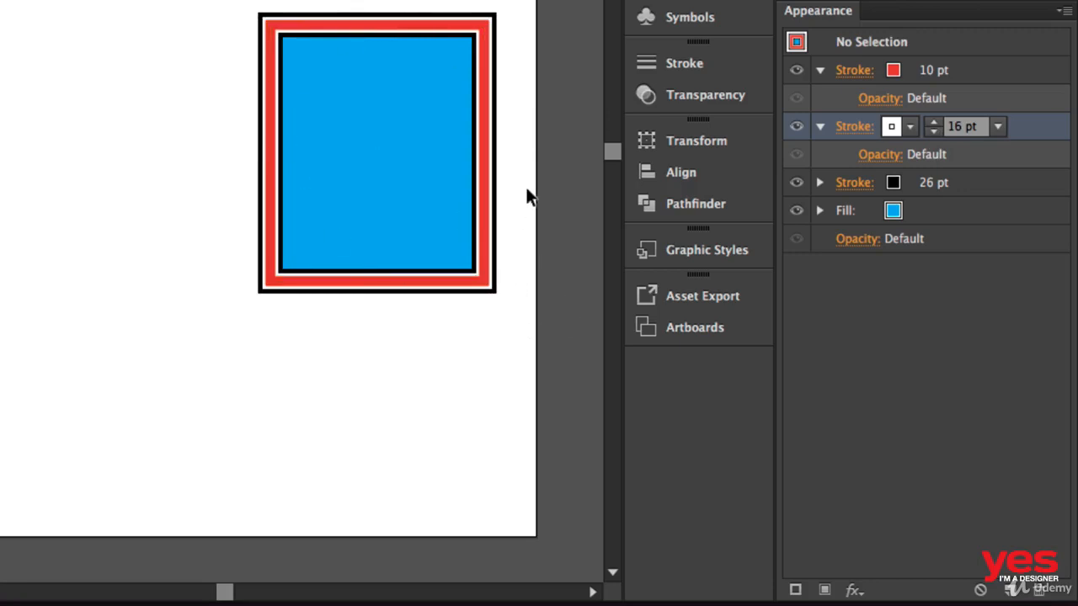
Add a second fill above the rectangle's blue fill and set it to the white-to-black gradient swatch
{"action": "left_click_drag", "start_coordinate": [547, 154], "coordinate": [345, 220]}
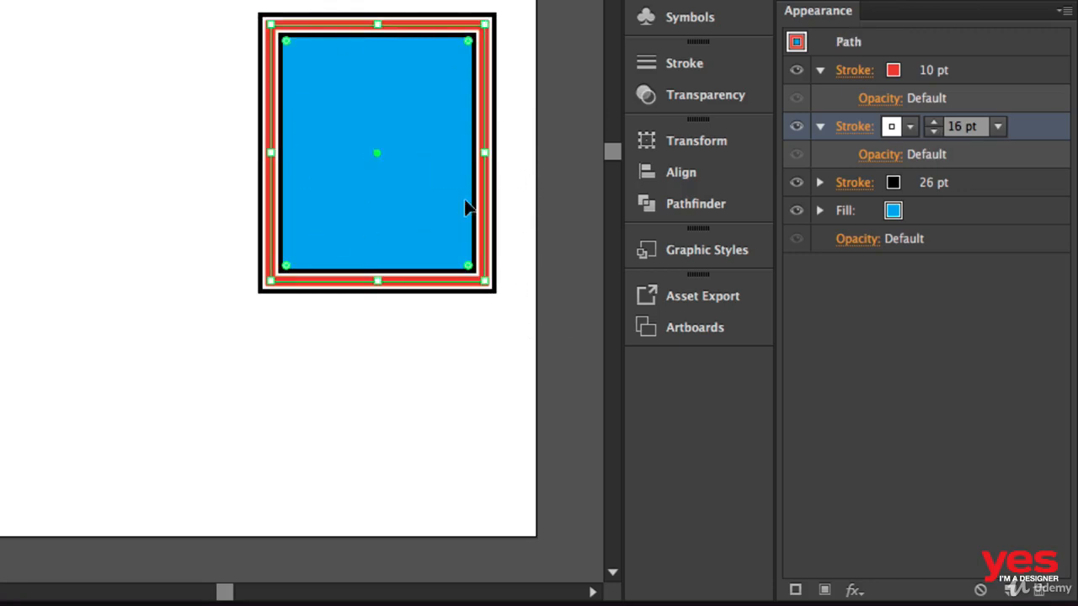
{"action": "left_click", "coordinate": [953, 214]}
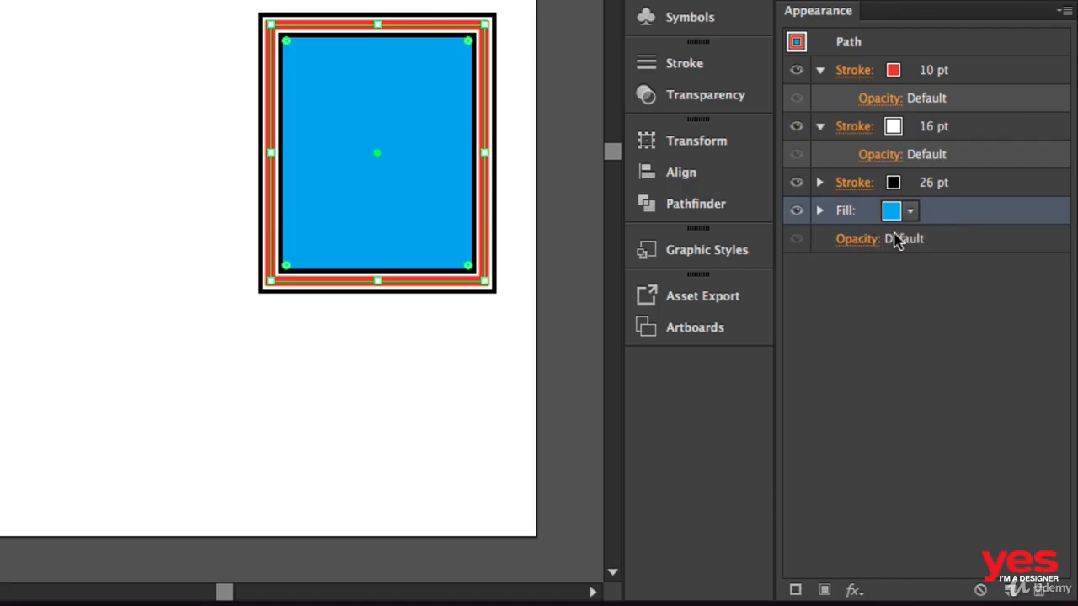
{"action": "left_click", "coordinate": [825, 592]}
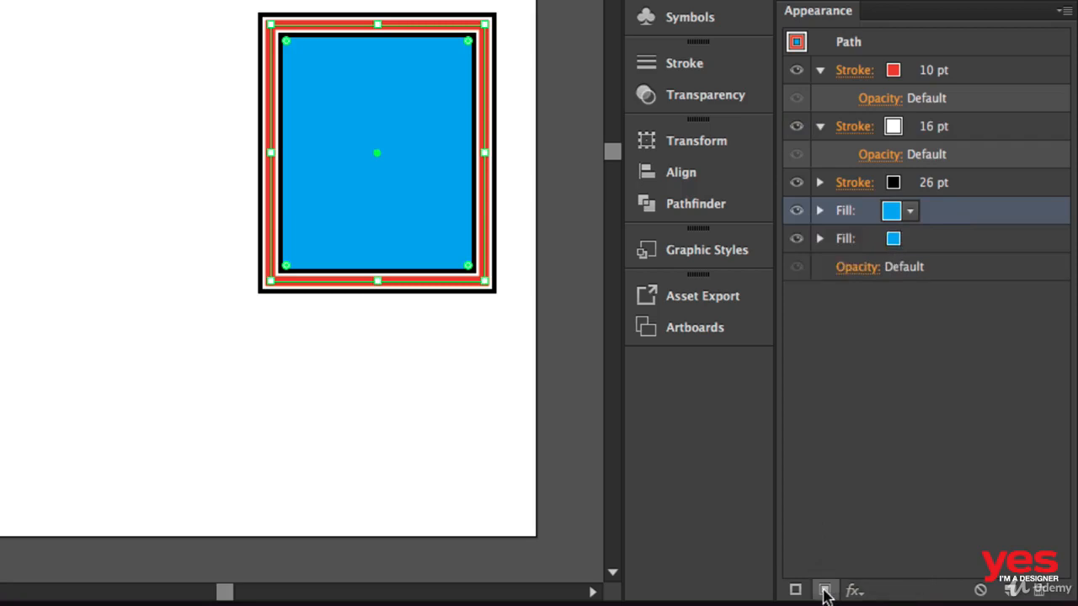
{"action": "left_click", "coordinate": [910, 214]}
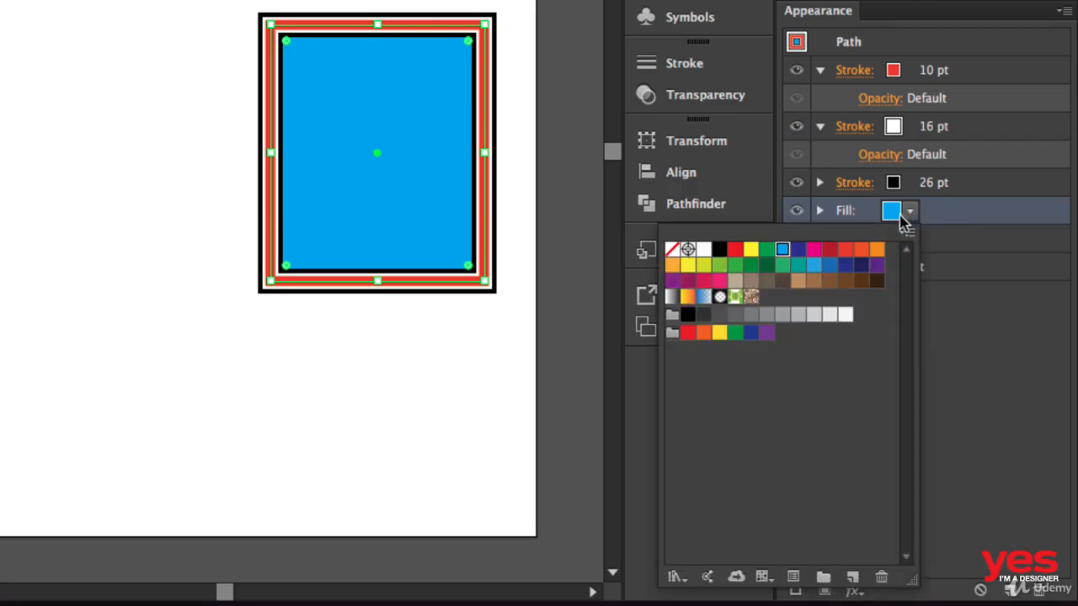
{"action": "left_click", "coordinate": [671, 297]}
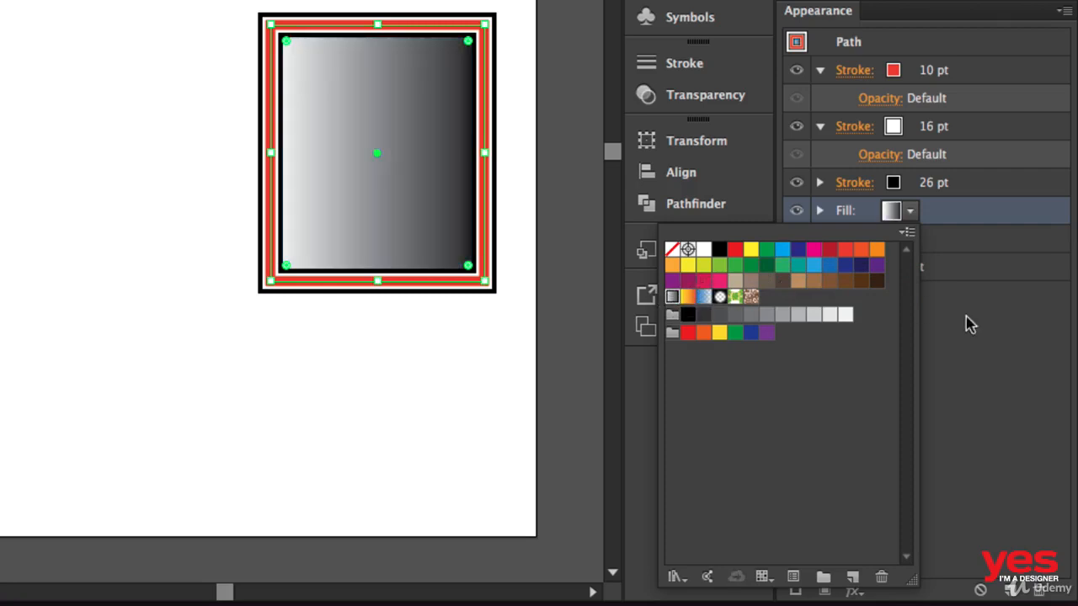
{"action": "left_click", "coordinate": [974, 337]}
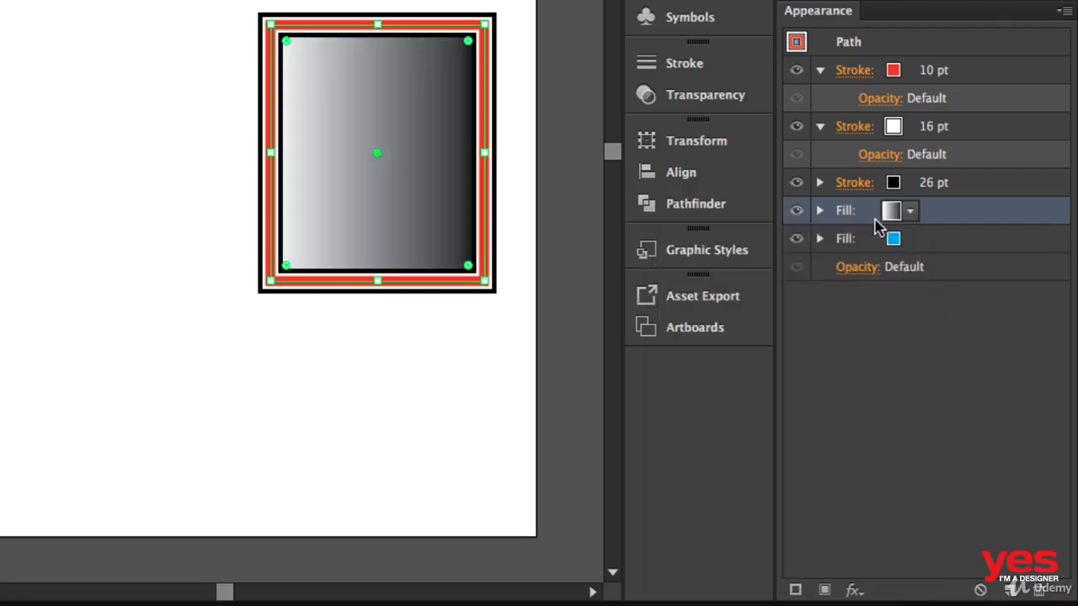
Set the blending mode of the rectangle's gradient fill to Multiply, keeping its opacity at 100%
{"action": "left_click", "coordinate": [821, 213]}
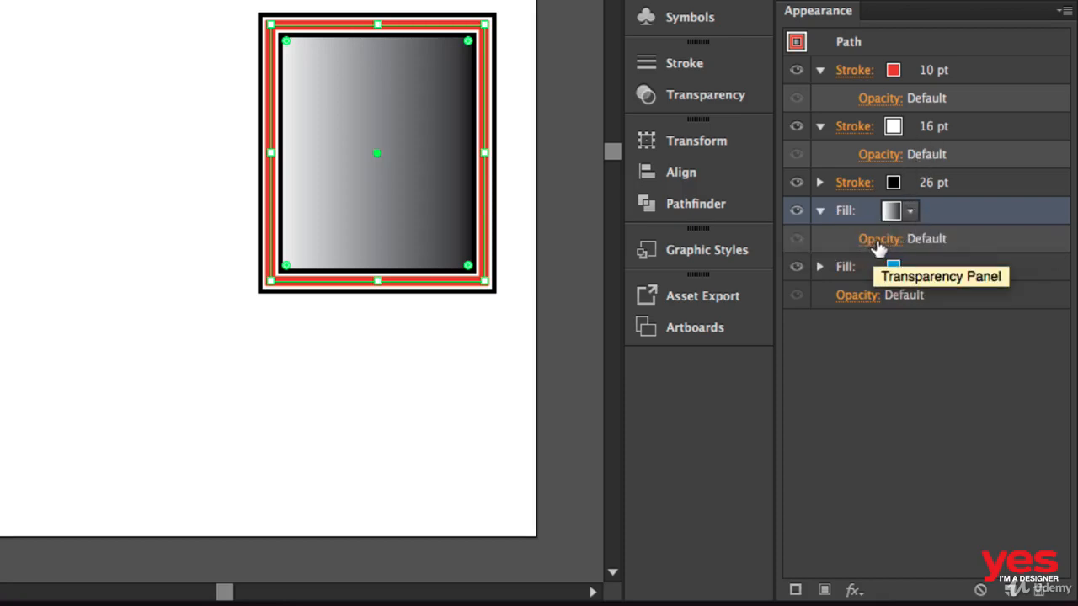
{"action": "left_click", "coordinate": [878, 244]}
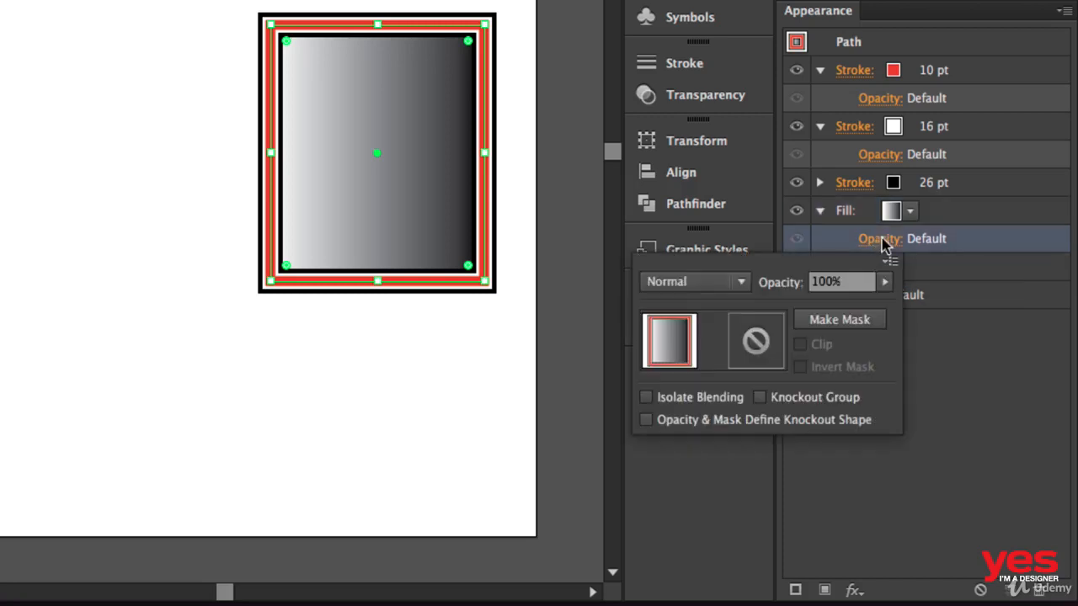
{"action": "left_click", "coordinate": [884, 282]}
{"action": "mouse_move", "coordinate": [882, 302]}
{"action": "left_mouse_down"}
{"action": "mouse_move", "coordinate": [829, 305]}
{"action": "mouse_move", "coordinate": [889, 304]}
{"action": "left_mouse_up"}
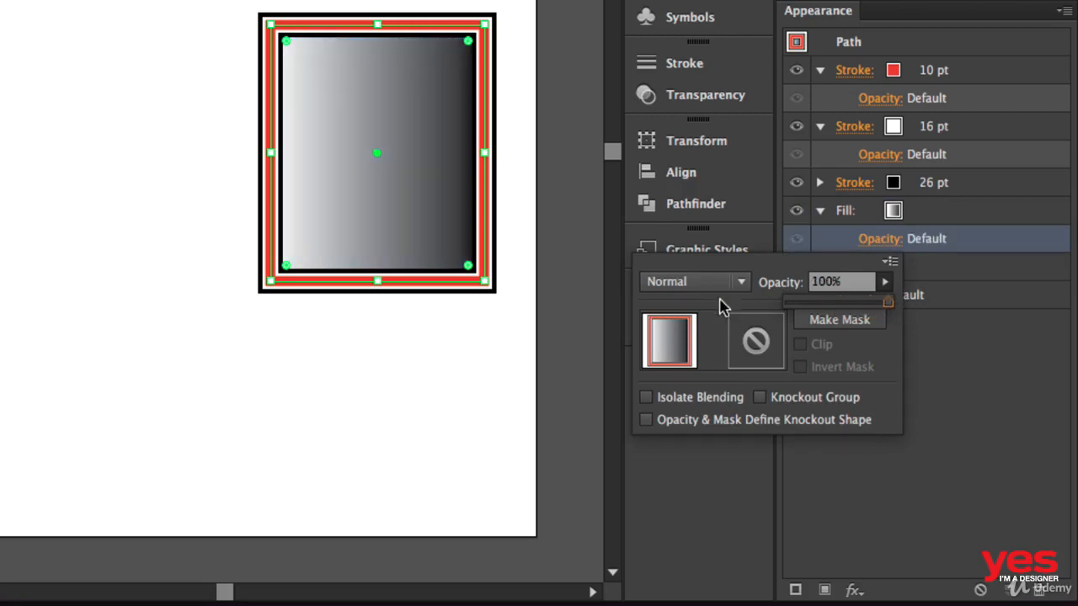
{"action": "left_click", "coordinate": [740, 284]}
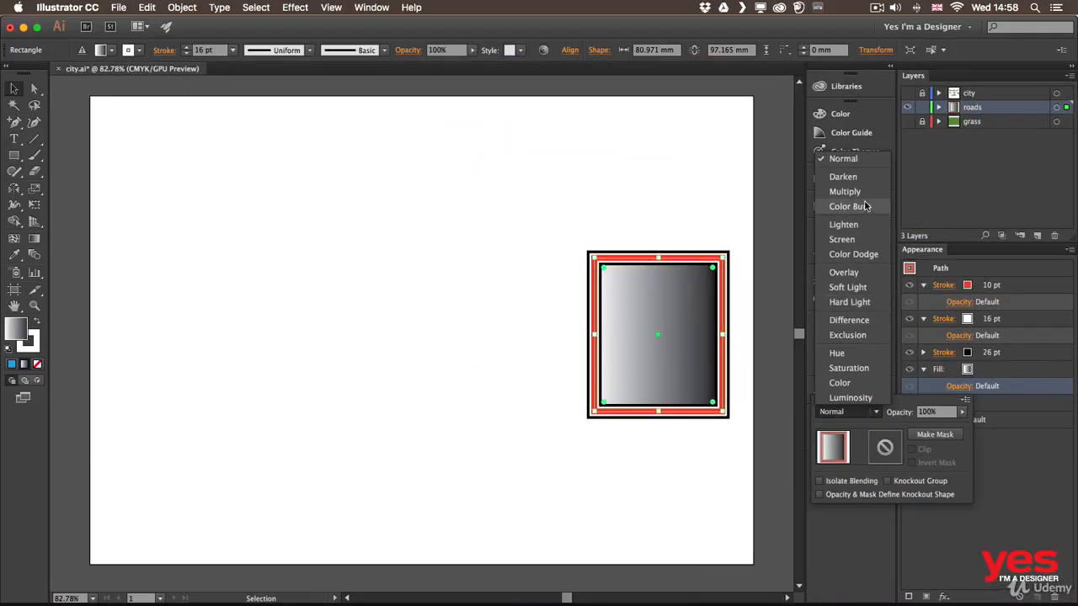
{"action": "left_click", "coordinate": [857, 191]}
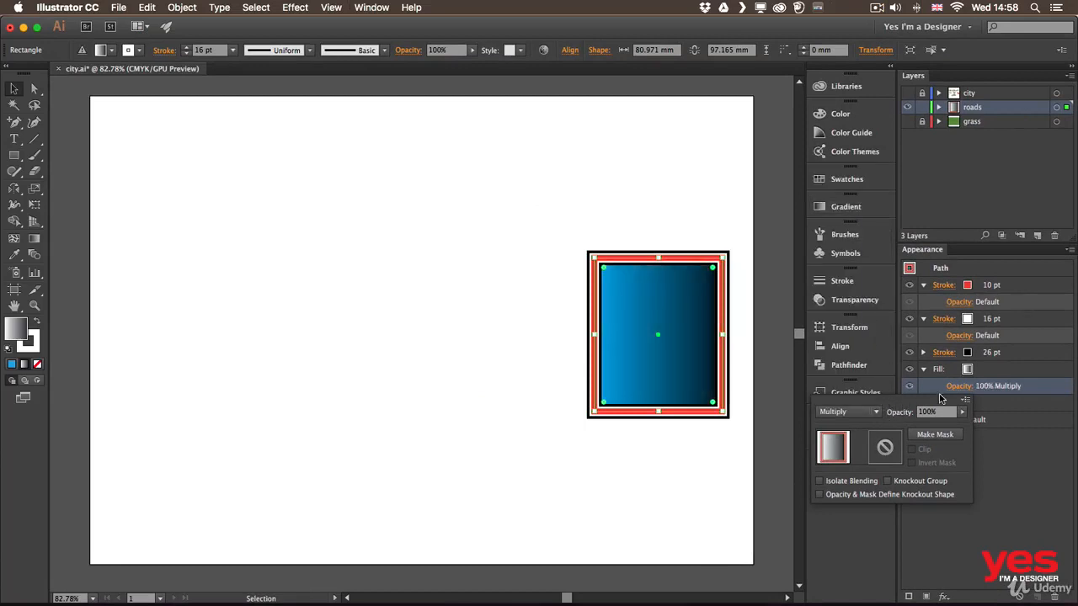
{"action": "left_click", "coordinate": [999, 374]}
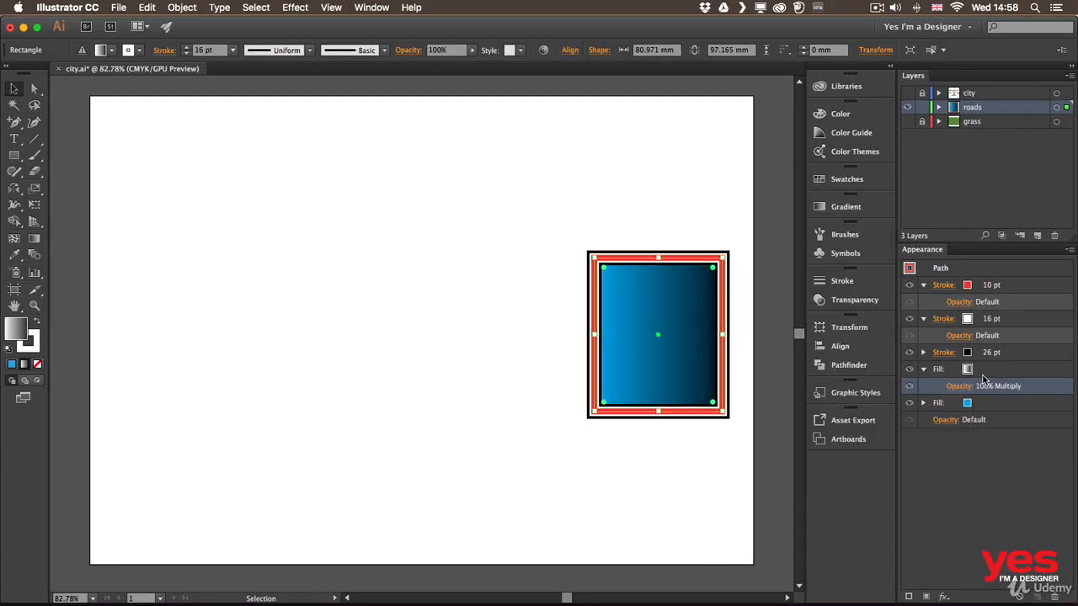
Select the blue fill and collapse the expanded opacity details of the gradient fill and the white and red strokes
{"action": "left_click", "coordinate": [967, 406]}
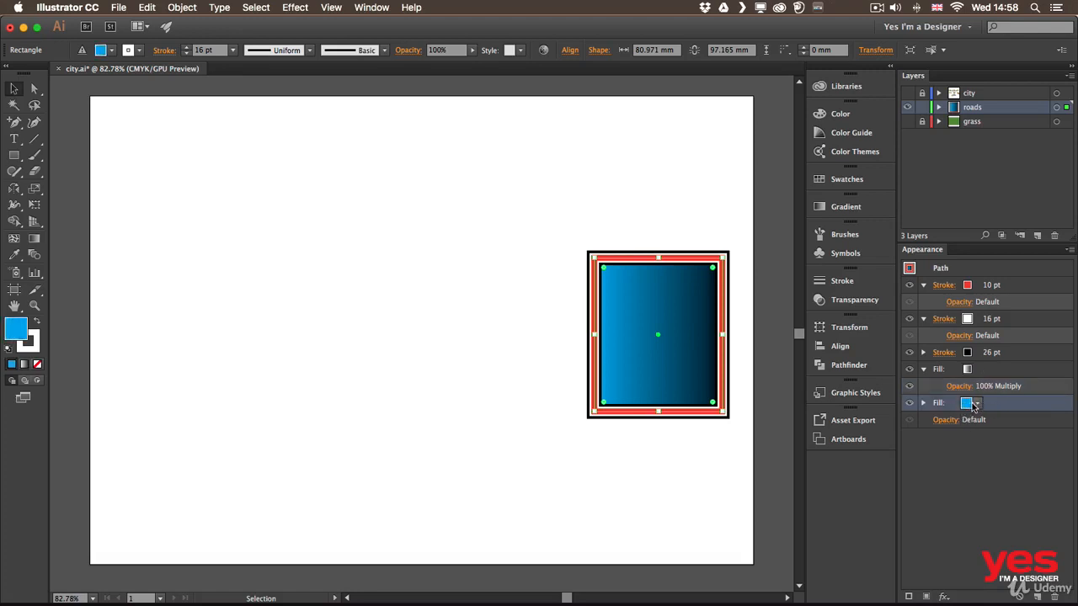
{"action": "left_click", "coordinate": [923, 371]}
{"action": "left_click", "coordinate": [923, 320]}
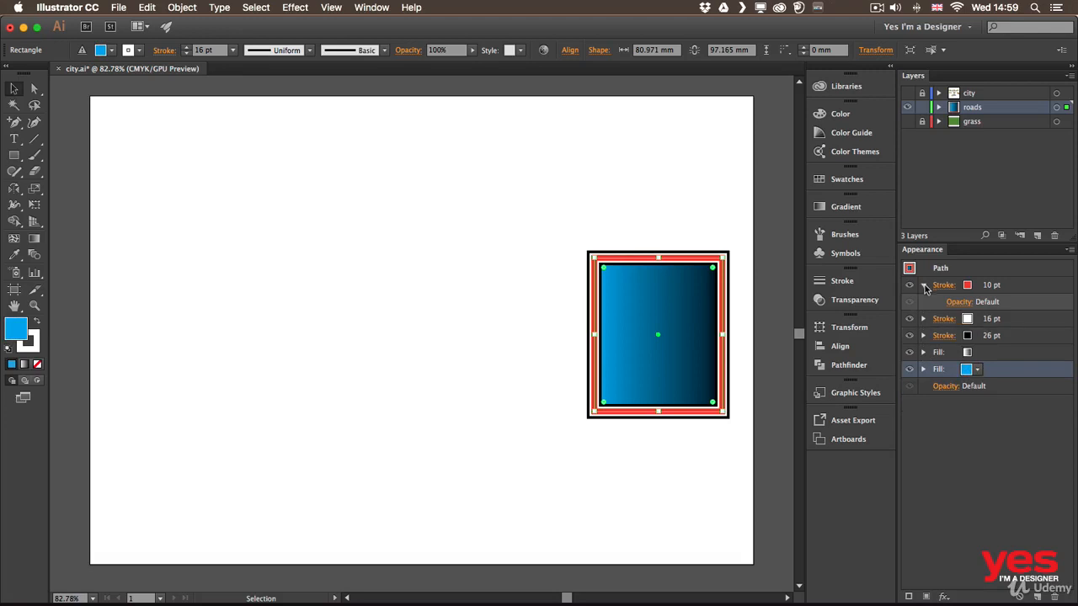
{"action": "left_click", "coordinate": [924, 287]}
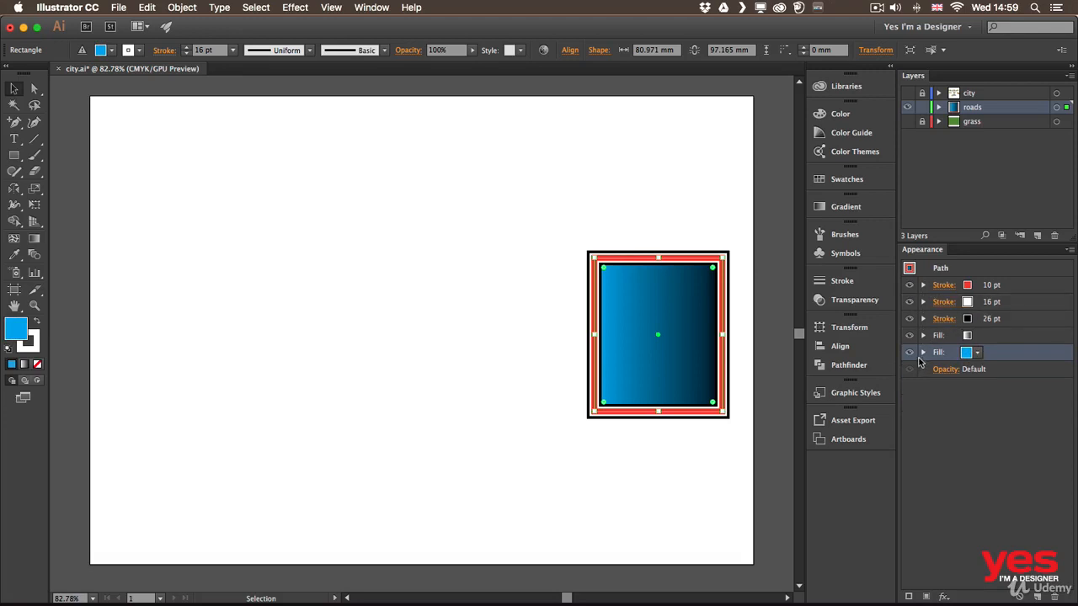
Hide the rectangle's red, white and black strokes and both of its fills one at a time
{"action": "left_click", "coordinate": [909, 287]}
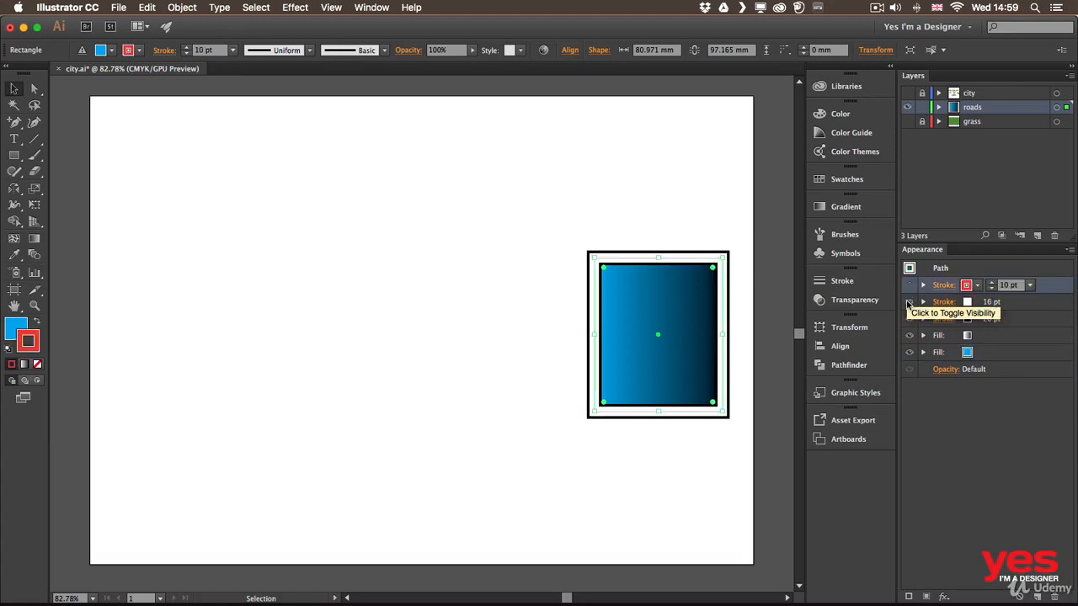
{"action": "left_click", "coordinate": [909, 302]}
{"action": "left_click", "coordinate": [909, 319]}
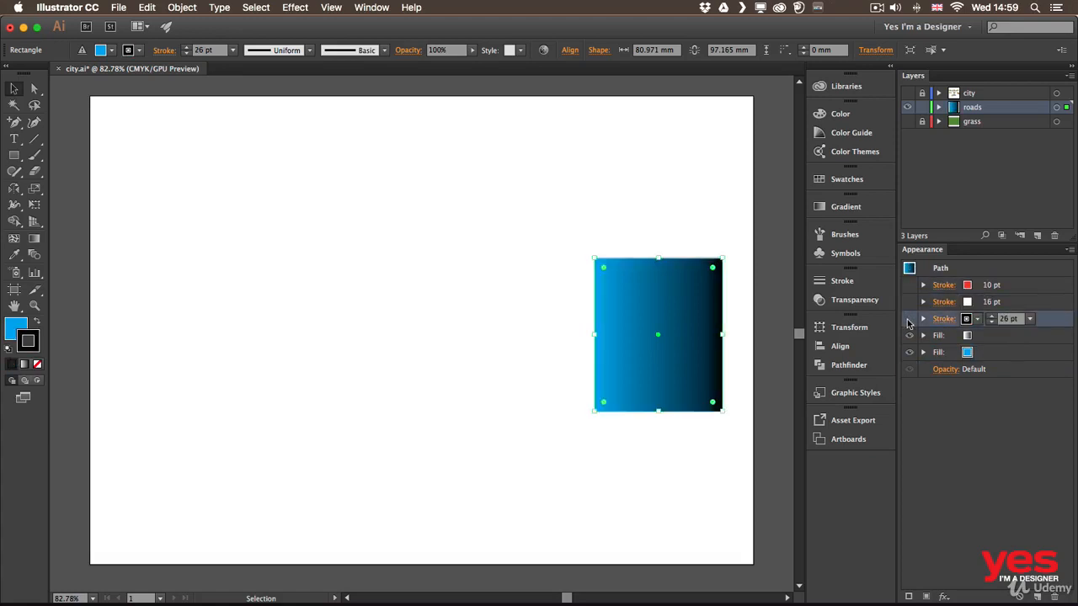
{"action": "left_click", "coordinate": [908, 336]}
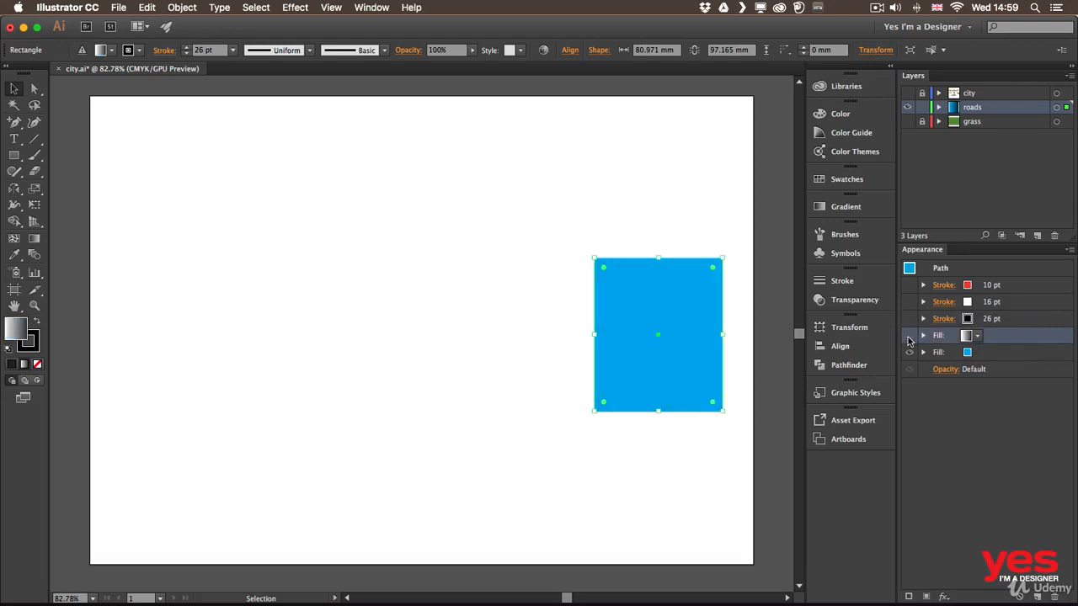
{"action": "left_click", "coordinate": [908, 353]}
Turn the visibility of both fills and all three strokes back on
{"action": "left_click", "coordinate": [908, 353]}
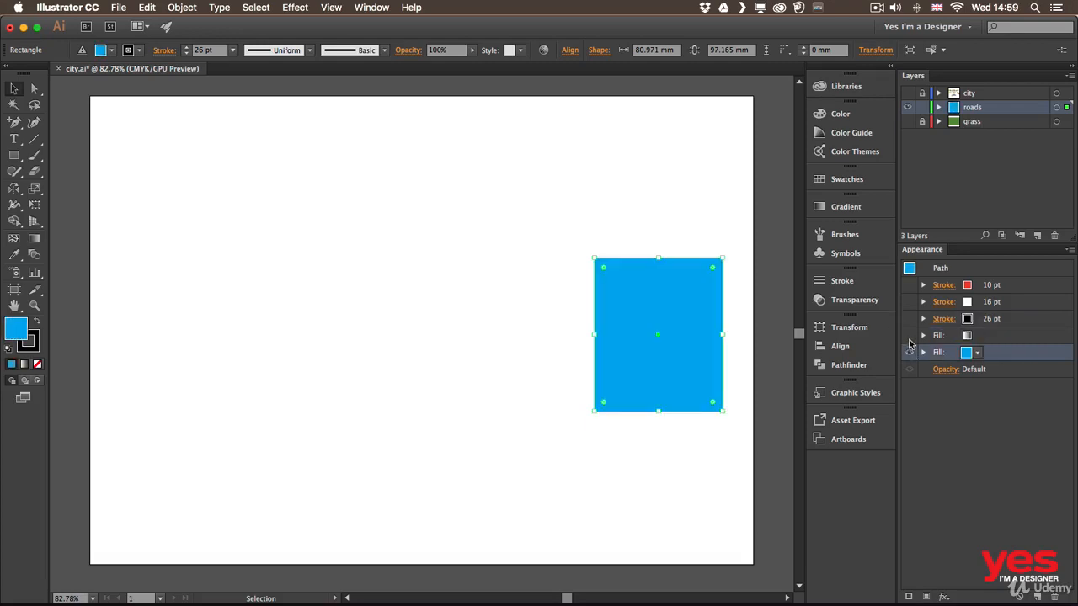
{"action": "left_click", "coordinate": [909, 336]}
{"action": "left_click", "coordinate": [908, 319]}
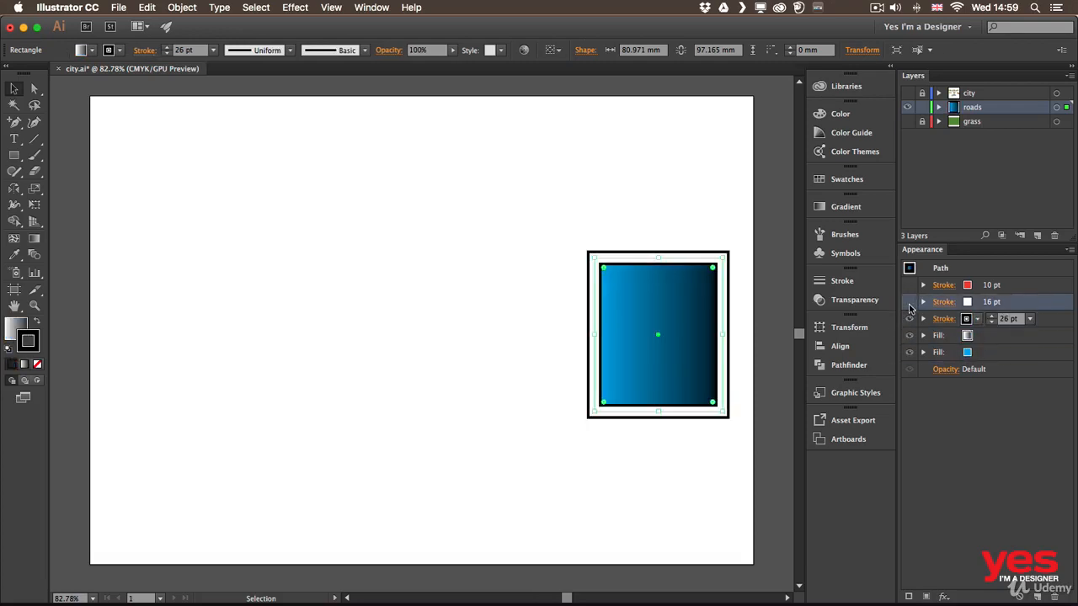
{"action": "left_click", "coordinate": [908, 302]}
{"action": "left_click", "coordinate": [909, 286]}
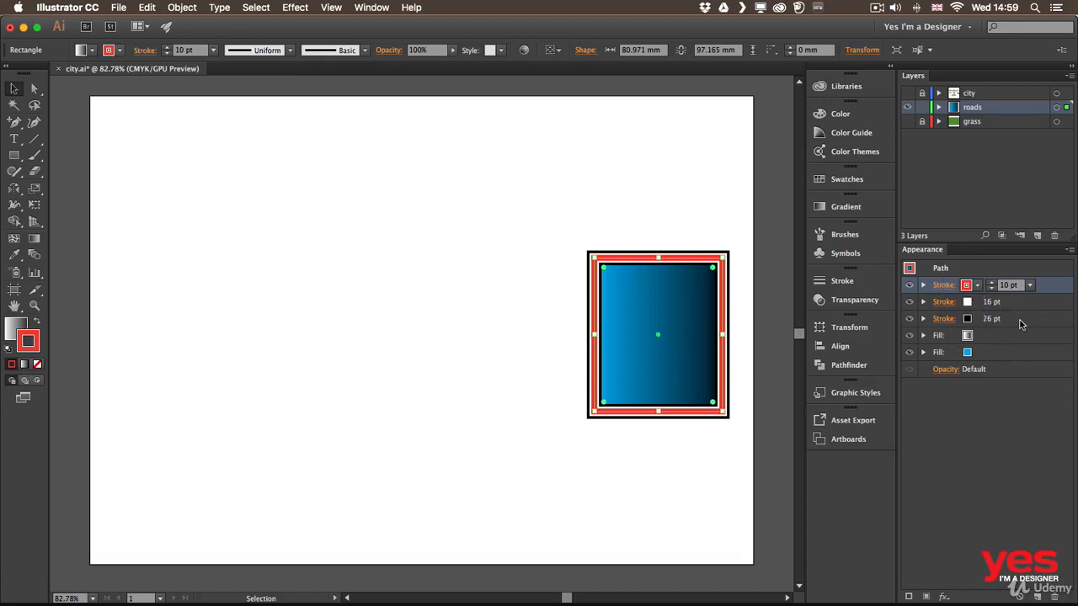
Place the black stroke above the red stroke, set its weight to 3 pt, and deselect the rectangle
{"action": "left_click_drag", "start_coordinate": [1018, 320], "coordinate": [1007, 277]}
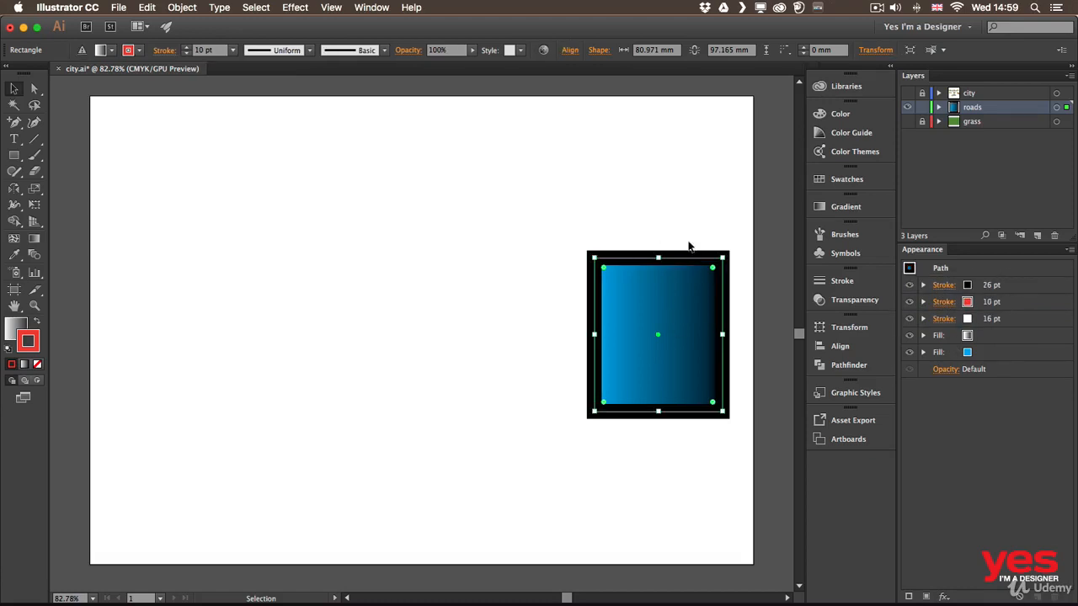
{"action": "left_click", "coordinate": [977, 287]}
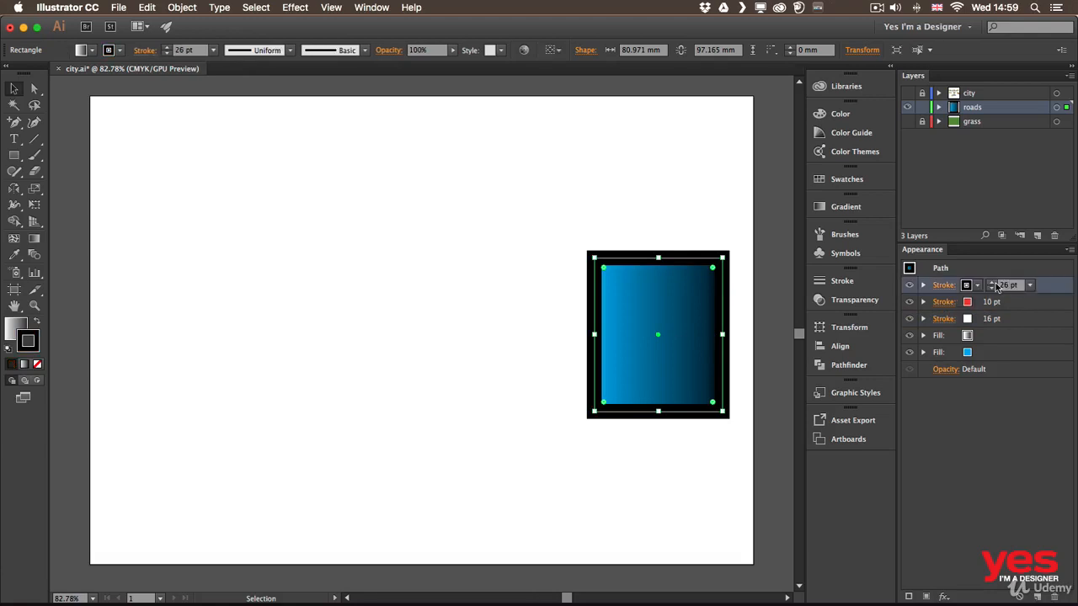
{"action": "left_click", "coordinate": [991, 289]}
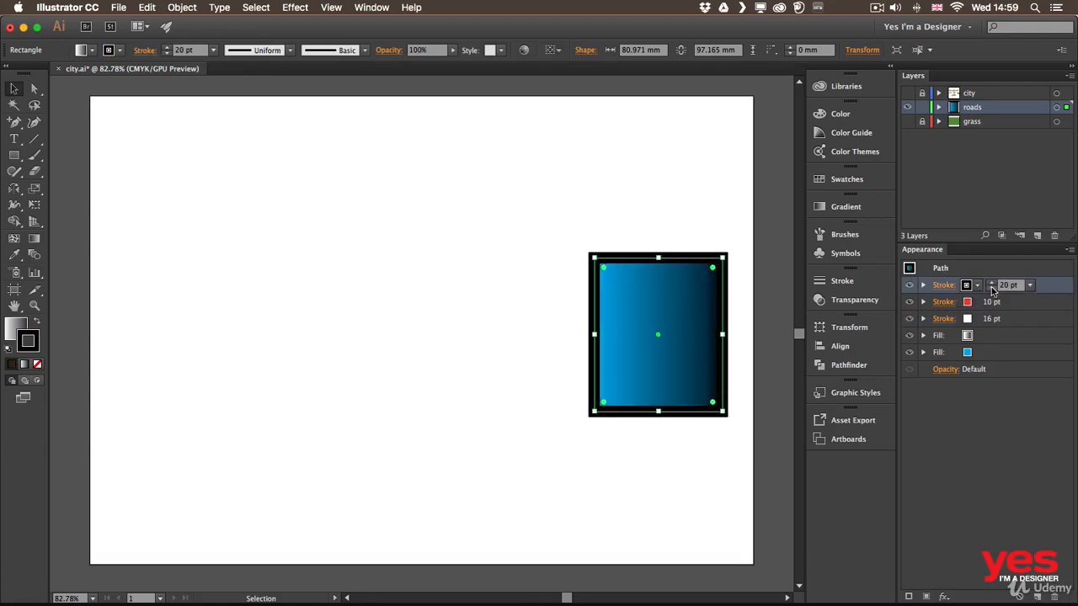
{"action": "left_click", "coordinate": [1029, 285]}
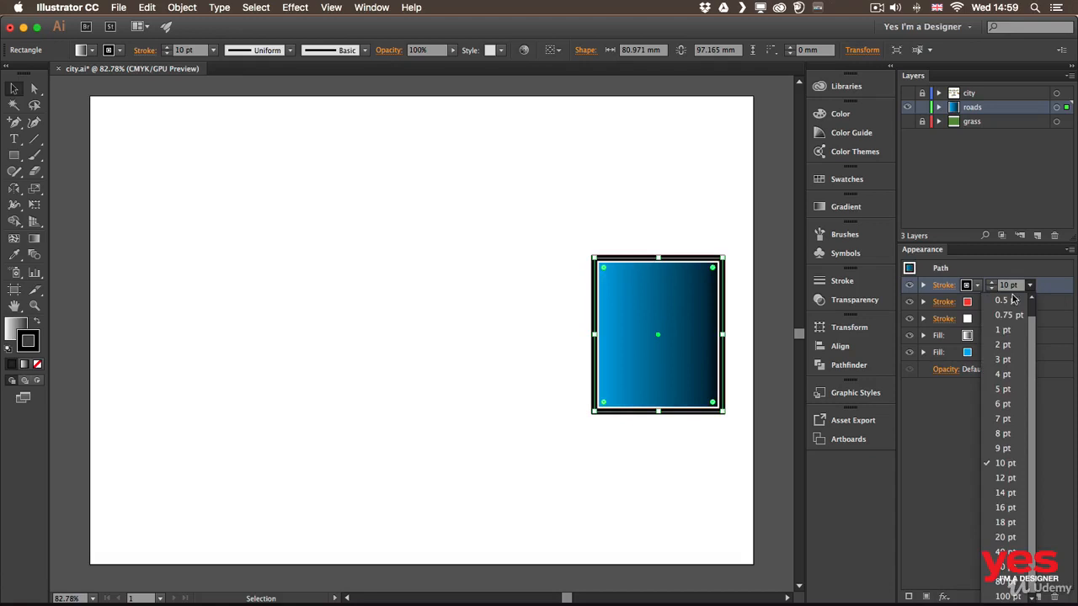
{"action": "left_click", "coordinate": [1002, 359]}
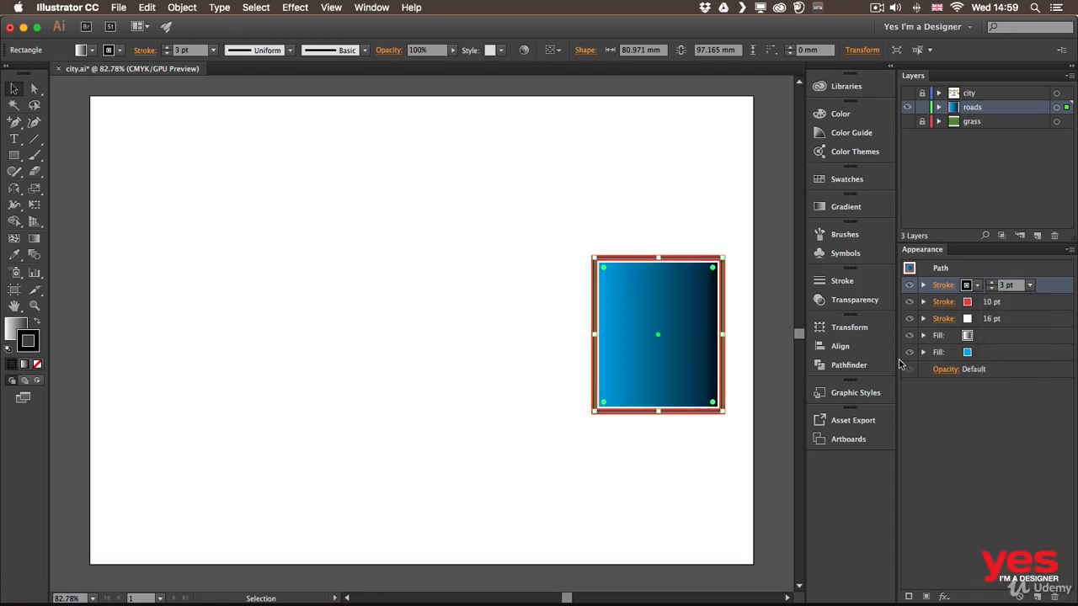
{"action": "left_click", "coordinate": [751, 362]}
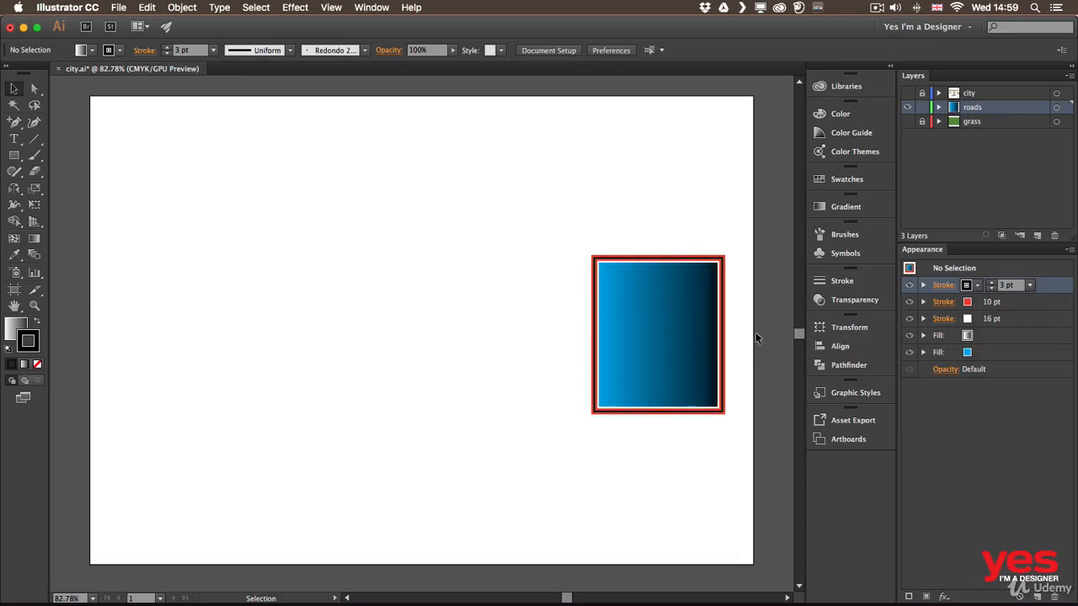
{"action": "left_click", "coordinate": [671, 334]}
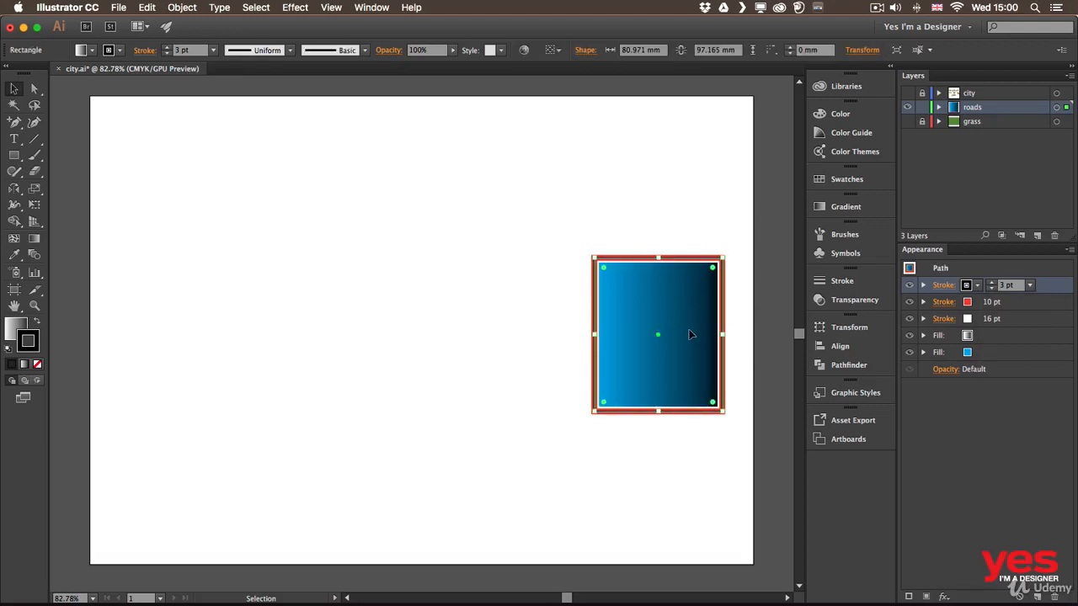
{"action": "left_click", "coordinate": [766, 290]}
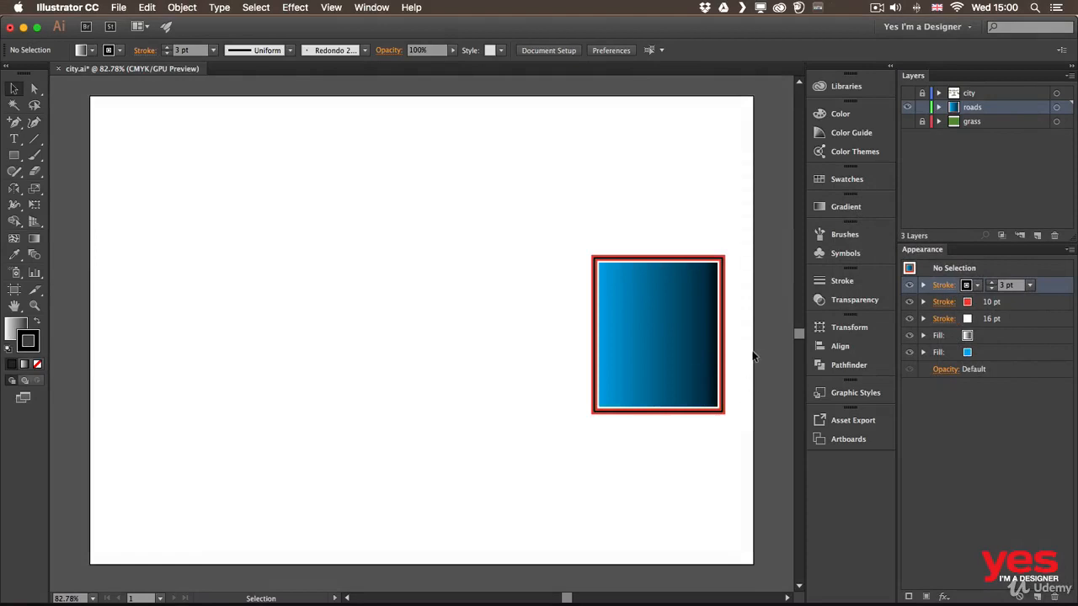
Select the rectangle and change its gradient fill's blending mode to Normal
{"action": "left_click", "coordinate": [706, 306]}
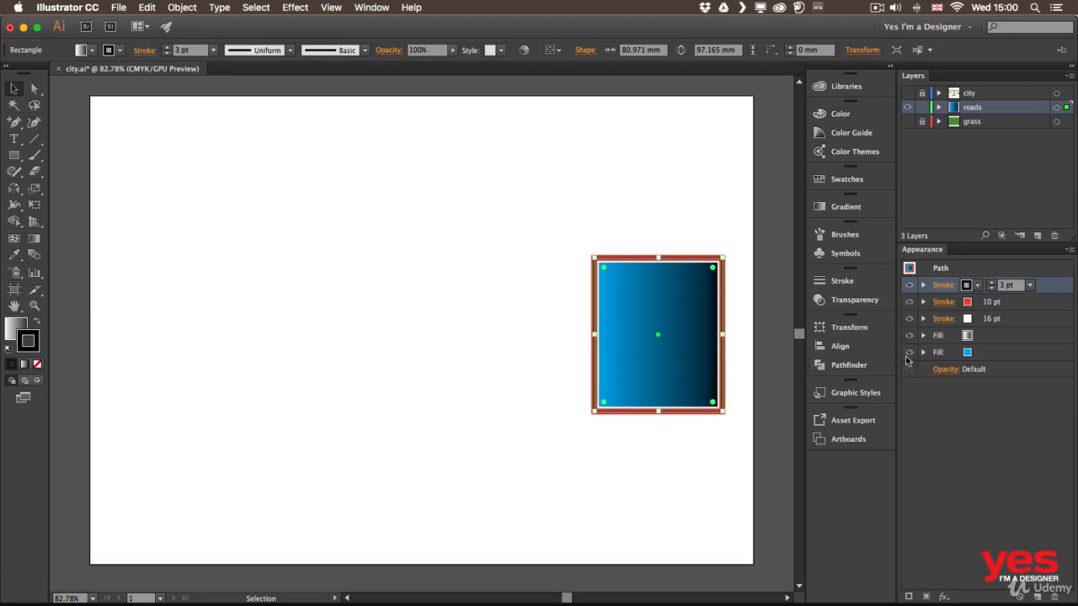
{"action": "left_click", "coordinate": [923, 336]}
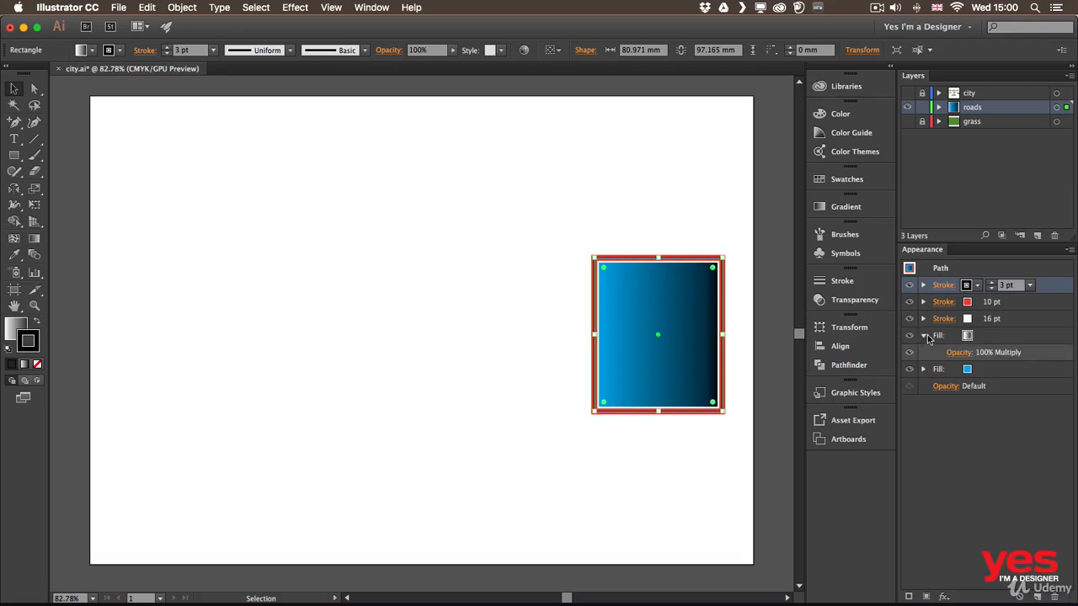
{"action": "left_click", "coordinate": [924, 336]}
{"action": "left_click", "coordinate": [923, 336]}
{"action": "left_click", "coordinate": [959, 352]}
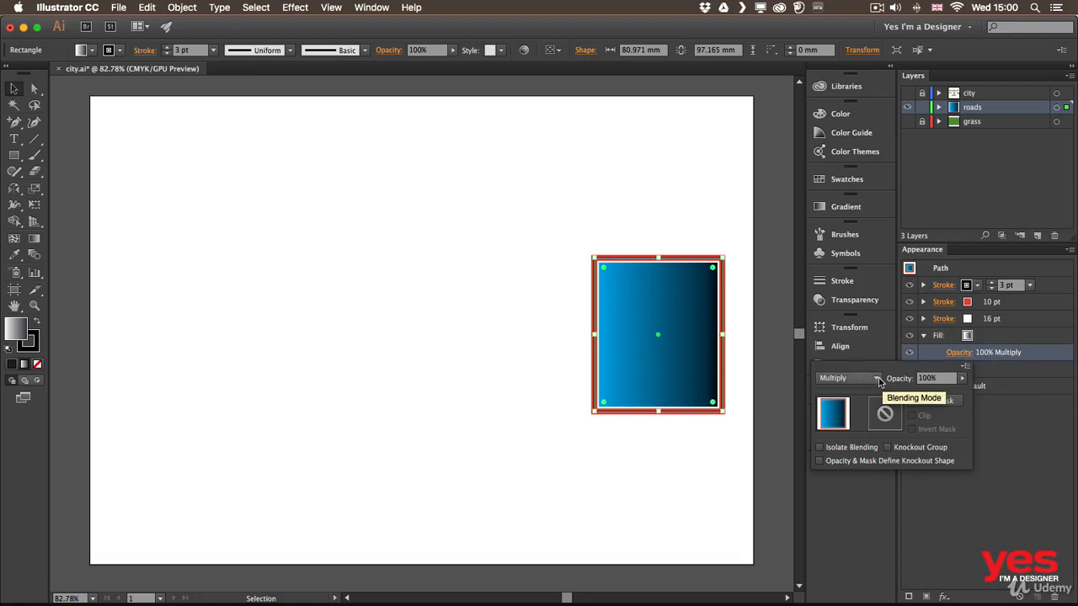
{"action": "left_click", "coordinate": [876, 380]}
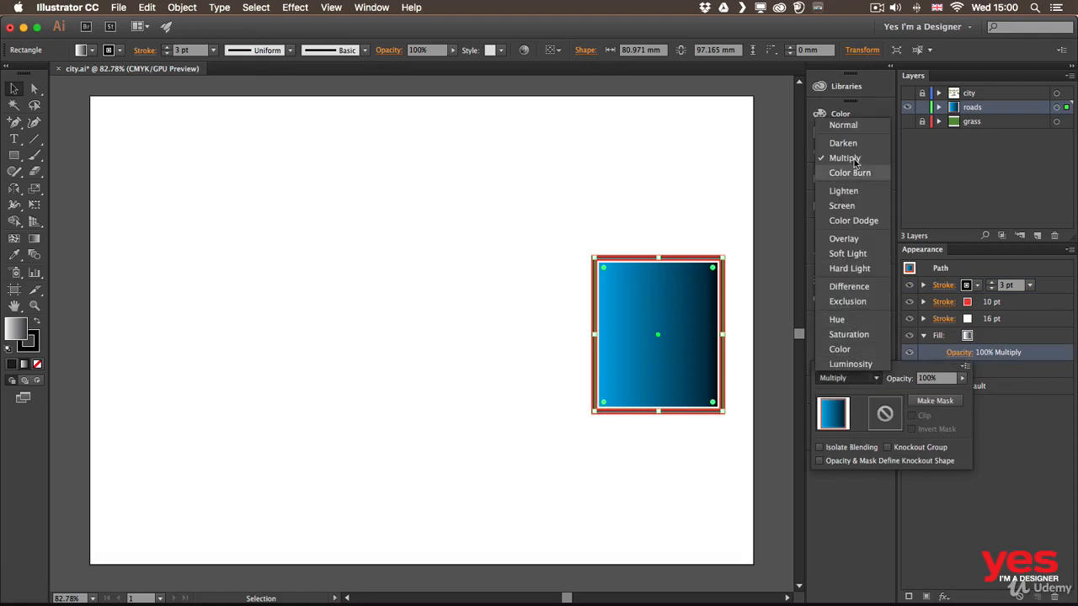
{"action": "left_click", "coordinate": [848, 127]}
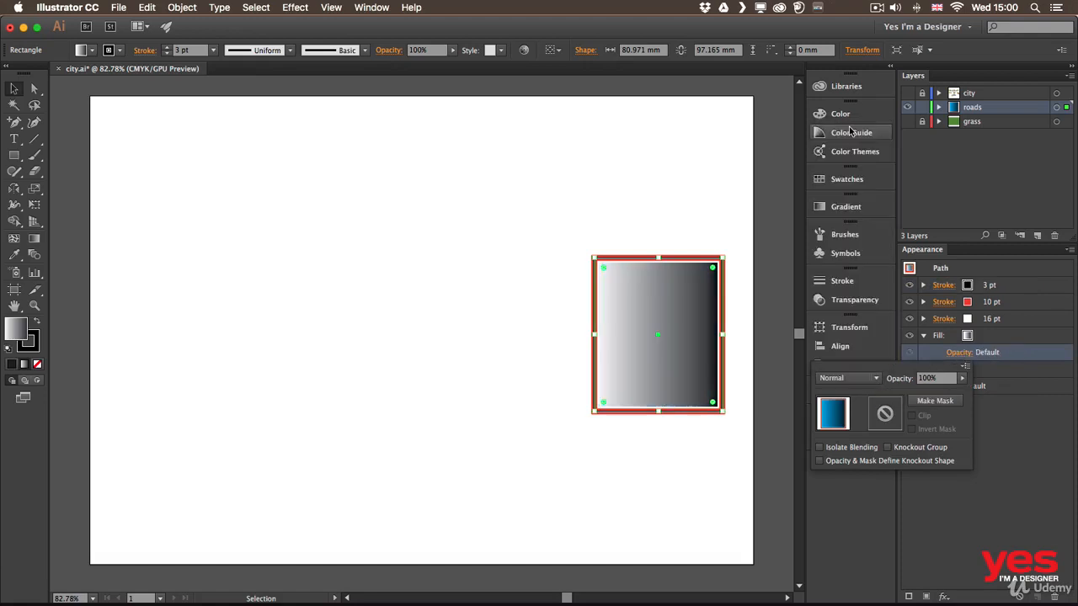
Return the gradient fill's blending mode to Multiply and close its transparency settings
{"action": "left_click", "coordinate": [874, 380]}
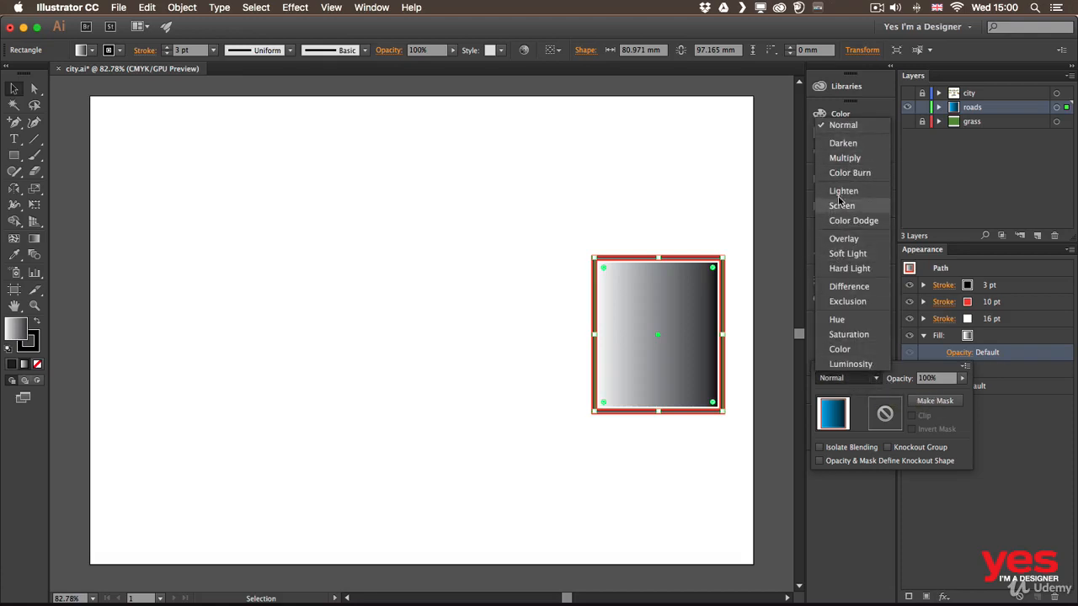
{"action": "left_click", "coordinate": [845, 159]}
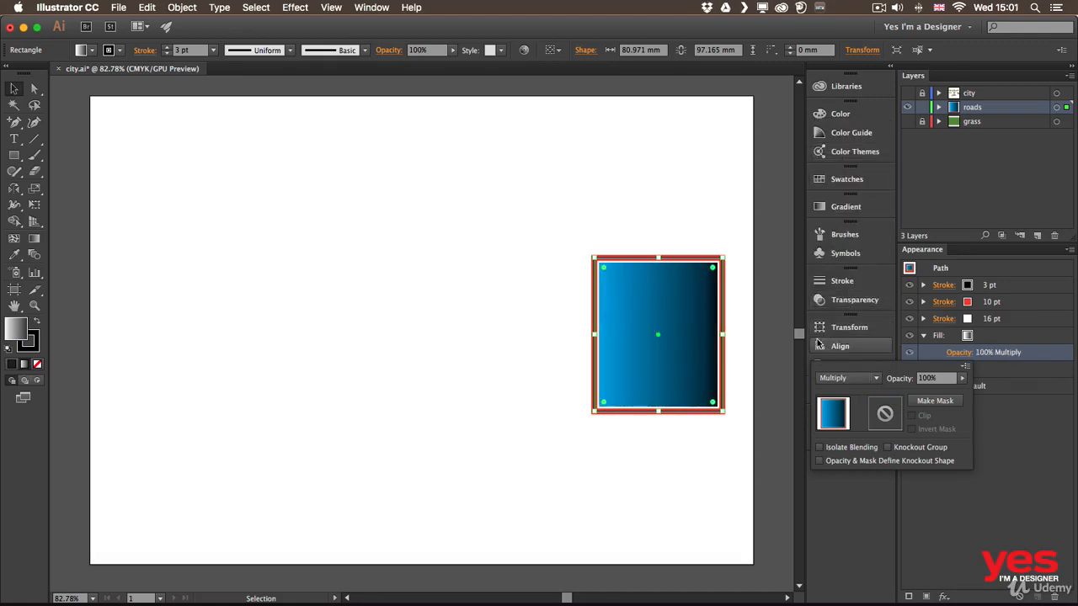
{"action": "left_click", "coordinate": [1018, 405]}
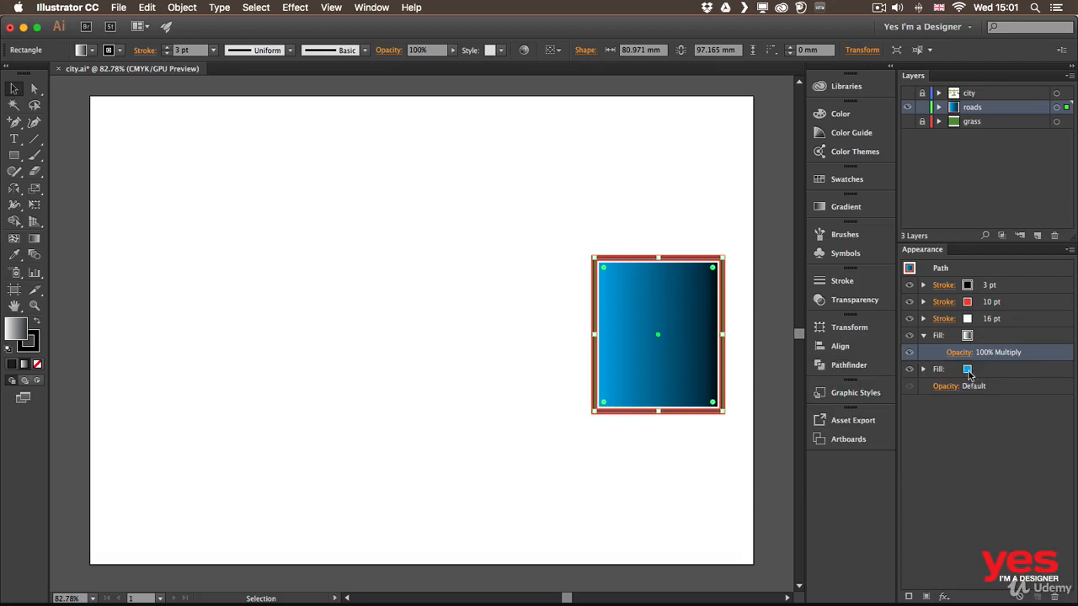
Recolour the blue fill beneath the gradient, trying green first and settling on the red swatch
{"action": "left_click", "coordinate": [968, 373]}
{"action": "left_click", "coordinate": [970, 371]}
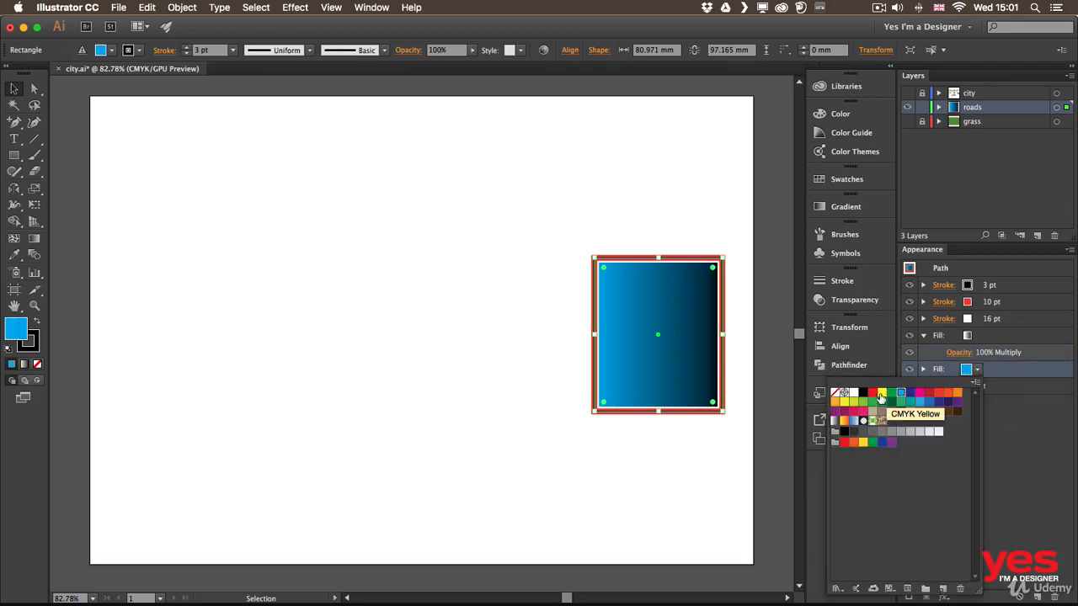
{"action": "left_click", "coordinate": [890, 393]}
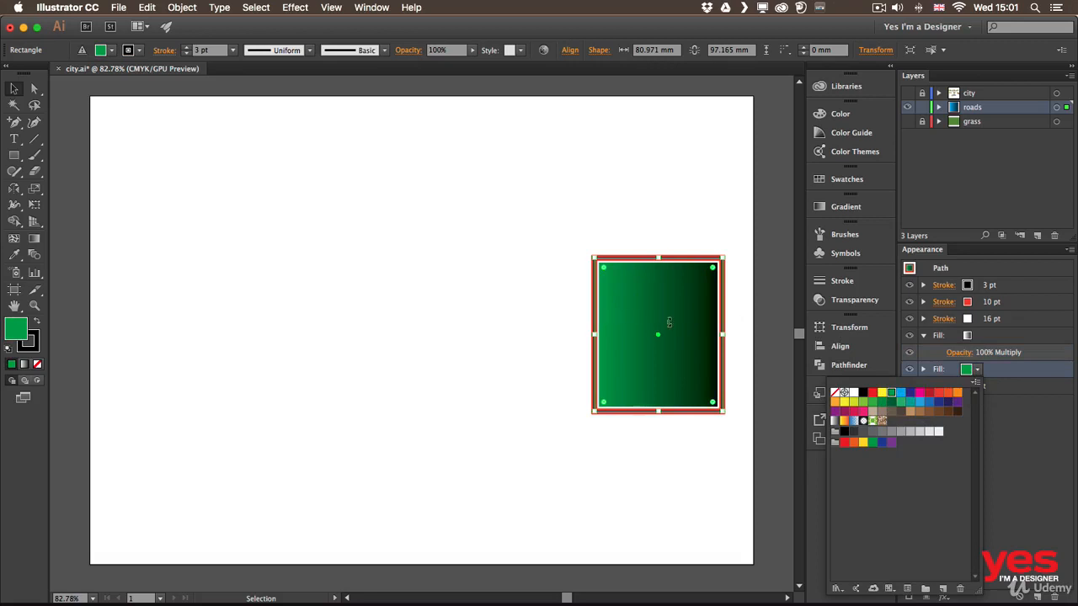
{"action": "left_click", "coordinate": [870, 394]}
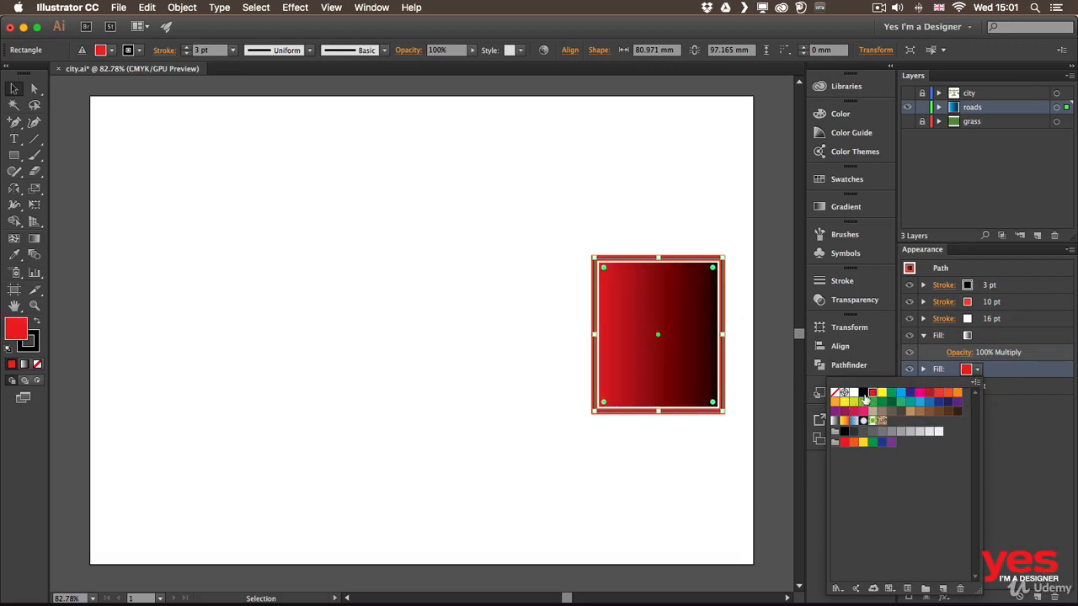
{"action": "left_click", "coordinate": [964, 368]}
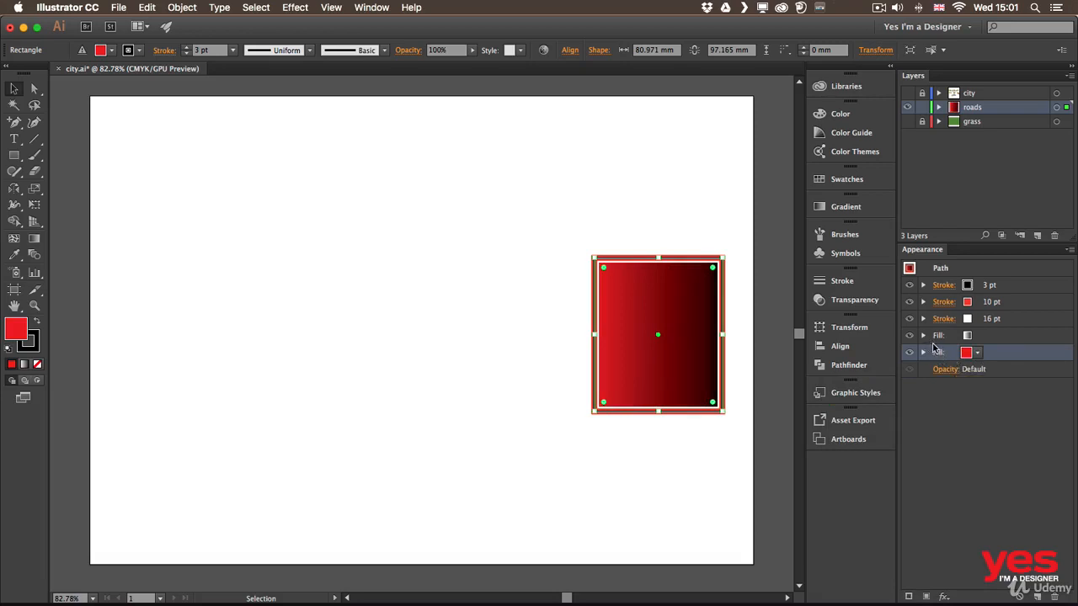
Save the rectangle's stacked strokes and fills as a new graphic style
{"action": "left_click", "coordinate": [834, 394]}
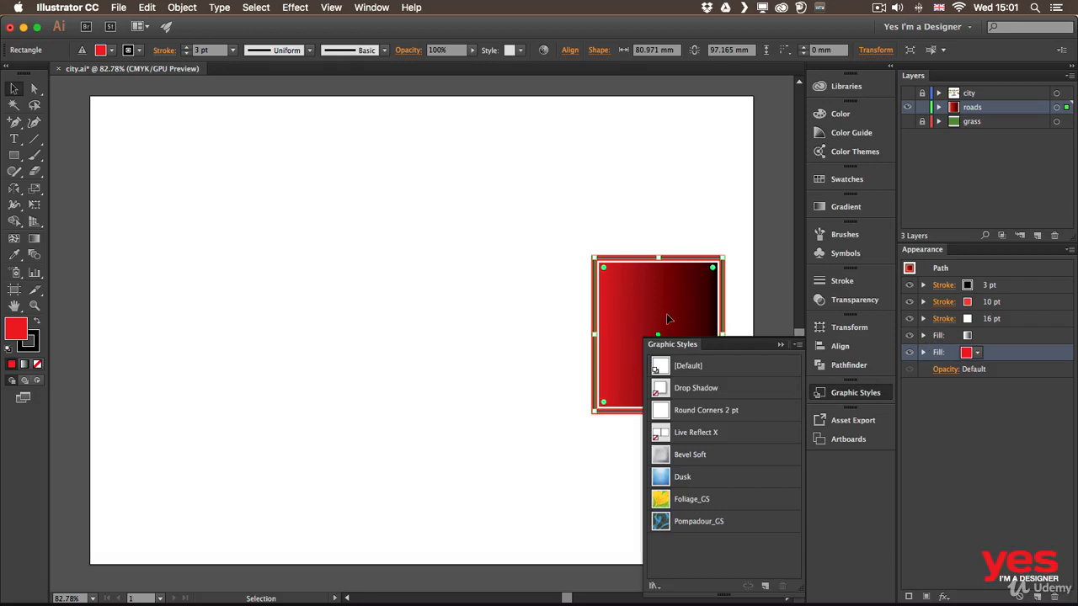
{"action": "left_click", "coordinate": [766, 587]}
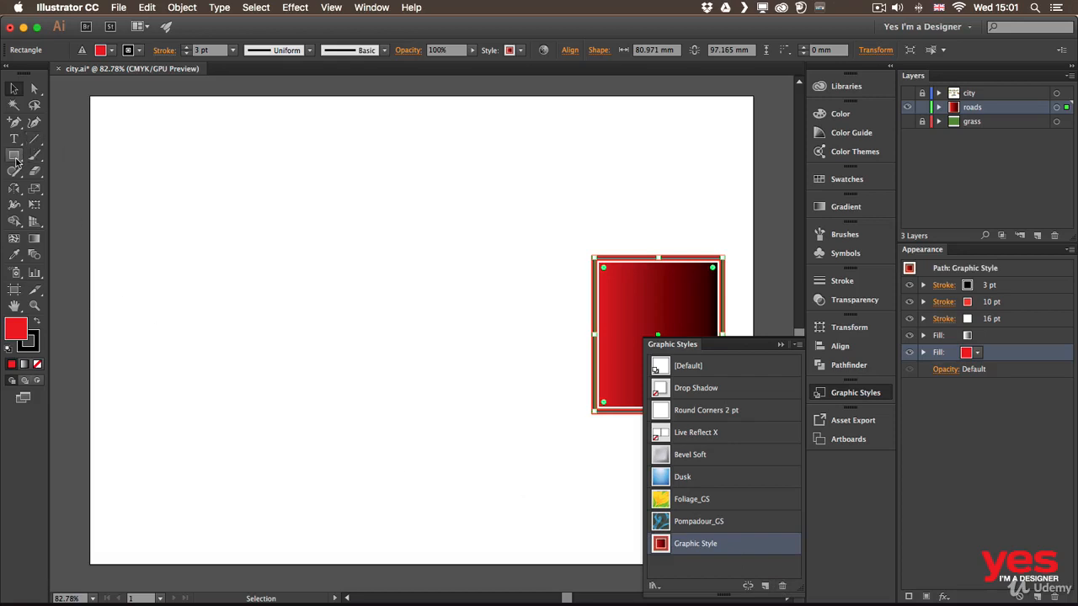
Draw a star about 75 by 72 mm to the left of the rectangle, apply the newly saved graphic style, and deselect it
{"action": "left_click_drag", "start_coordinate": [19, 162], "coordinate": [80, 219]}
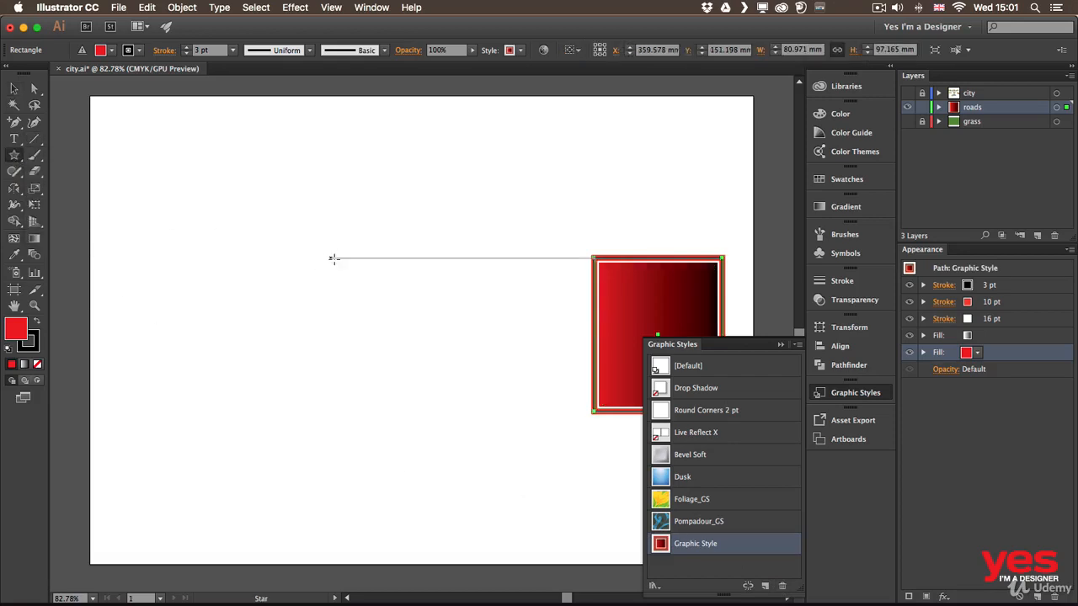
{"action": "left_click_drag", "start_coordinate": [332, 258], "coordinate": [385, 341]}
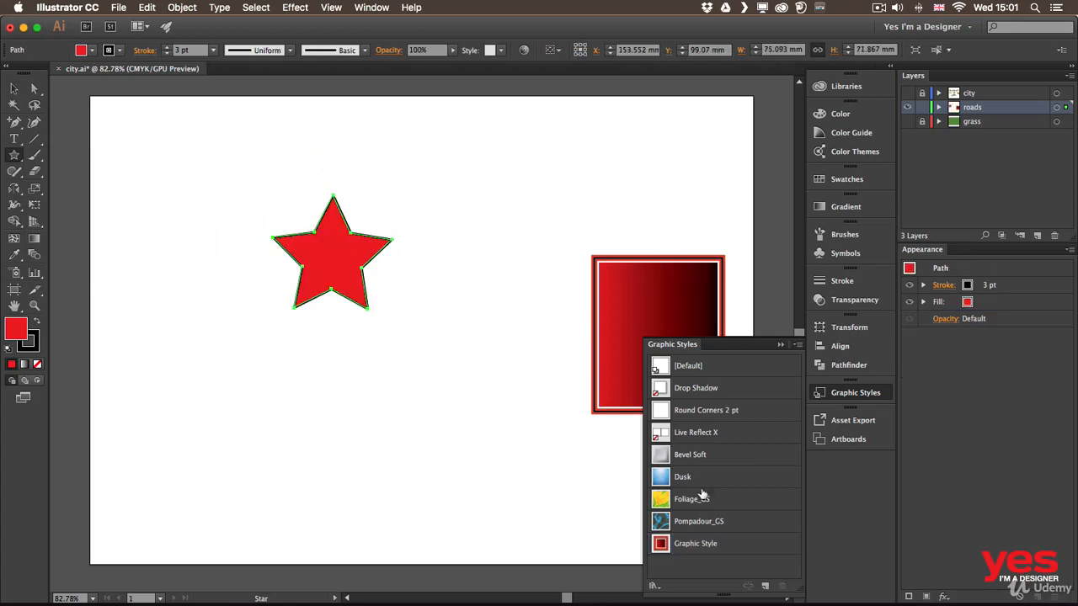
{"action": "left_click", "coordinate": [729, 546]}
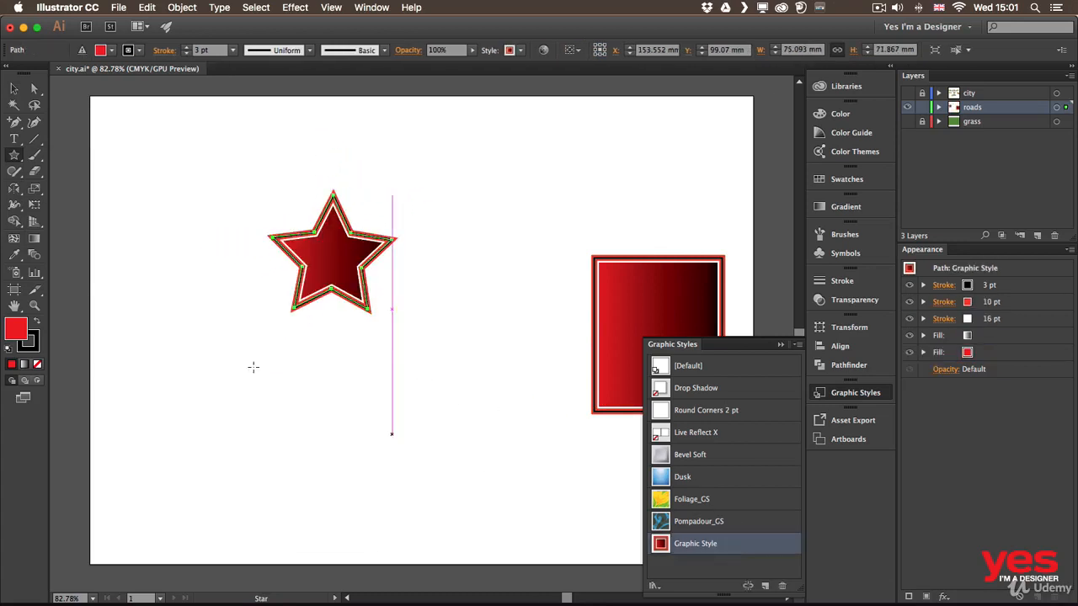
{"action": "left_click", "coordinate": [13, 89]}
{"action": "left_click", "coordinate": [215, 330]}
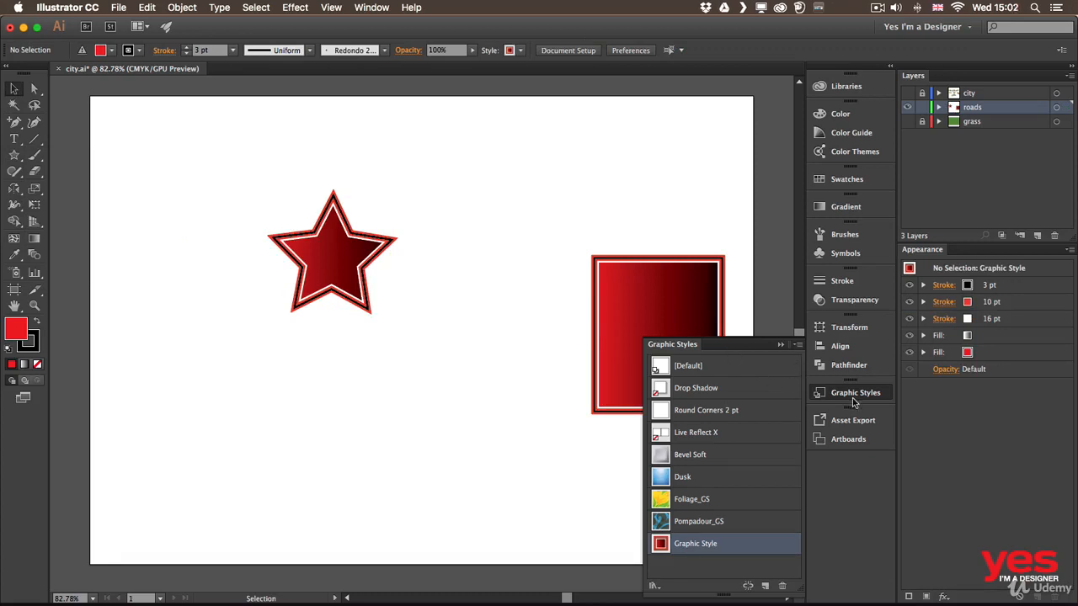
Float the graphic styles list between the star and the rectangle, apply the Bevel Soft style to the star, and deselect it
{"action": "left_click_drag", "start_coordinate": [672, 345], "coordinate": [447, 132]}
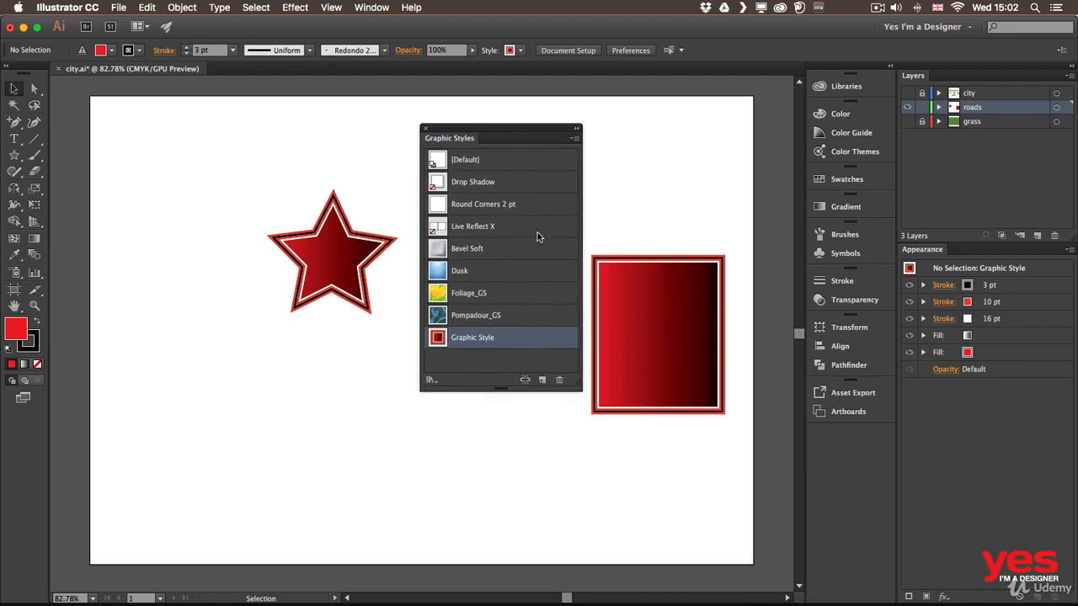
{"action": "left_click_drag", "start_coordinate": [270, 184], "coordinate": [365, 334]}
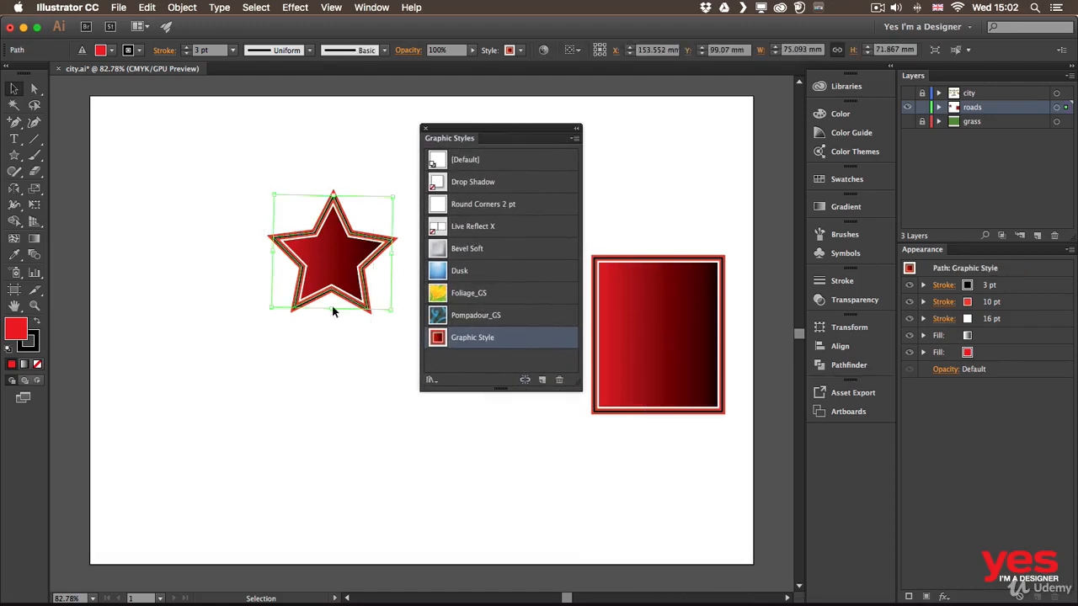
{"action": "left_click", "coordinate": [482, 250]}
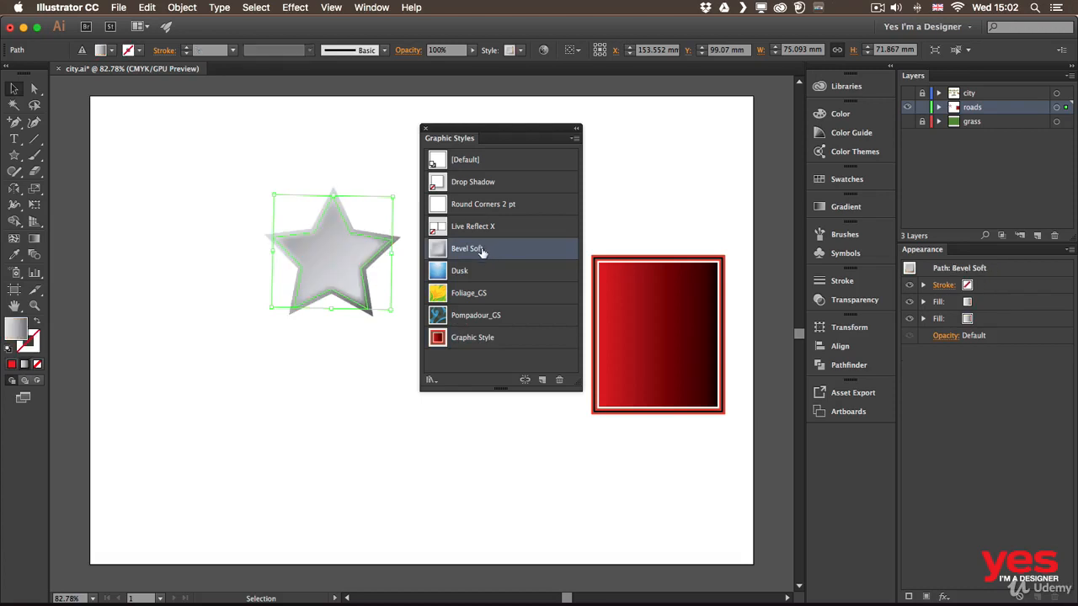
{"action": "left_click", "coordinate": [365, 343]}
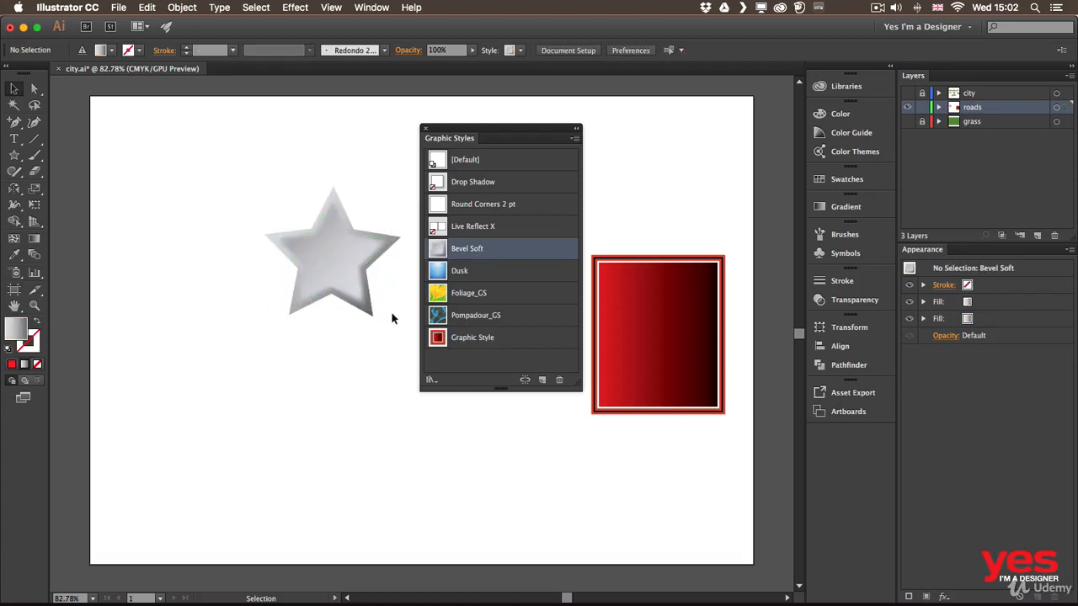
Try the Dusk, Foliage_GS and Pompadour_GS graphic styles on the star in turn
{"action": "left_click", "coordinate": [331, 277]}
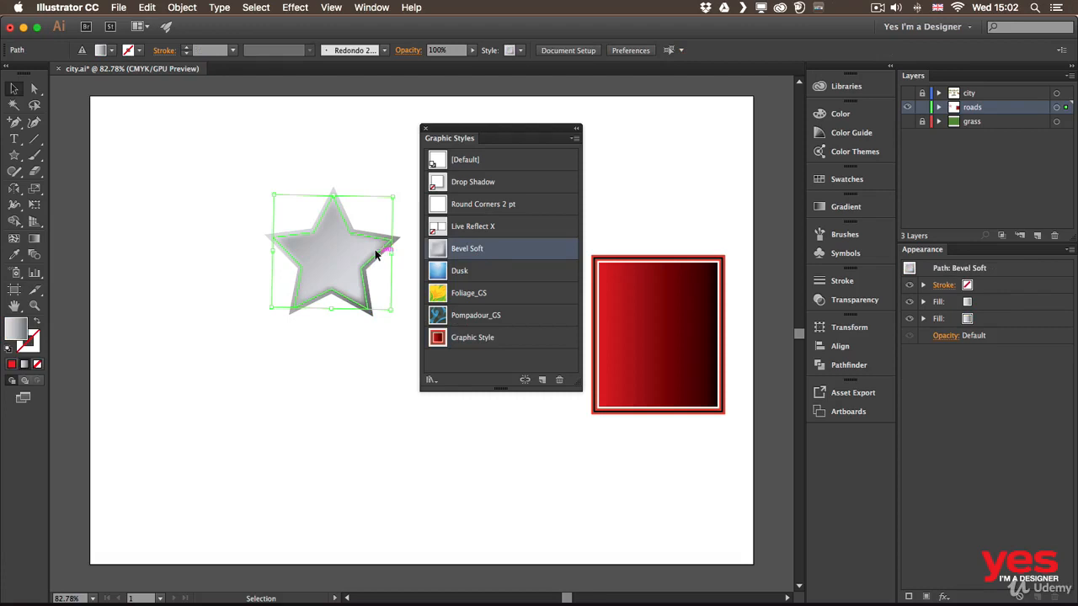
{"action": "left_click", "coordinate": [491, 273]}
{"action": "left_click", "coordinate": [336, 390]}
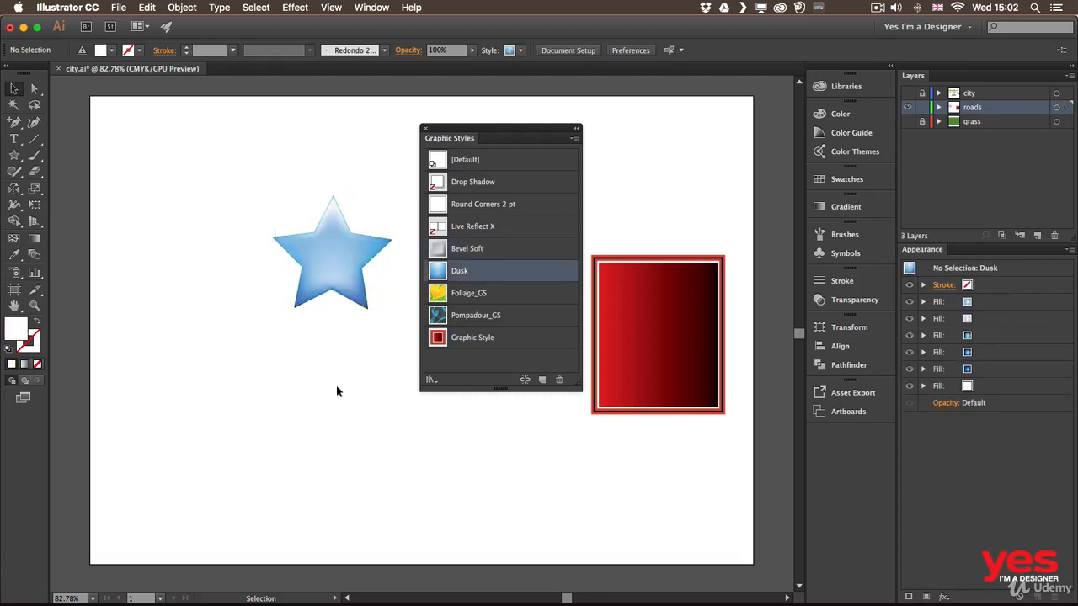
{"action": "left_click", "coordinate": [333, 278]}
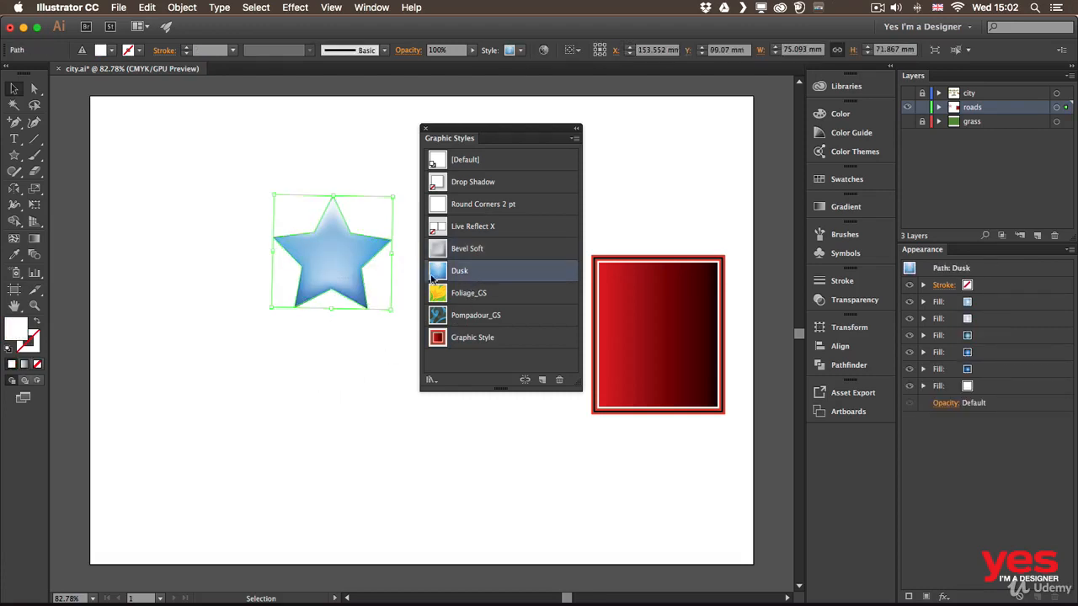
{"action": "left_click", "coordinate": [471, 295]}
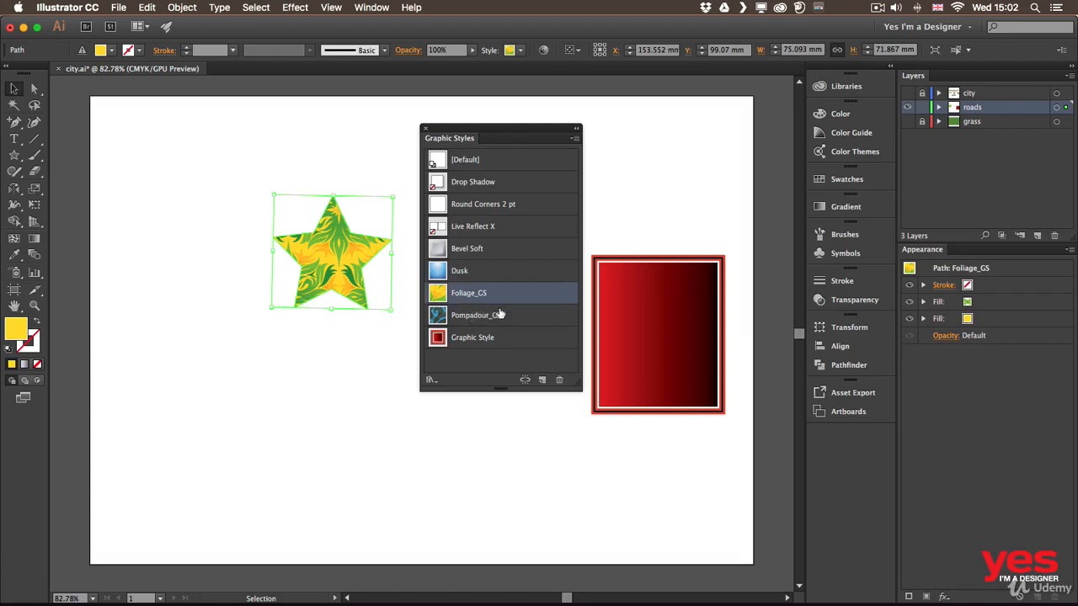
{"action": "double_click", "coordinate": [475, 315]}
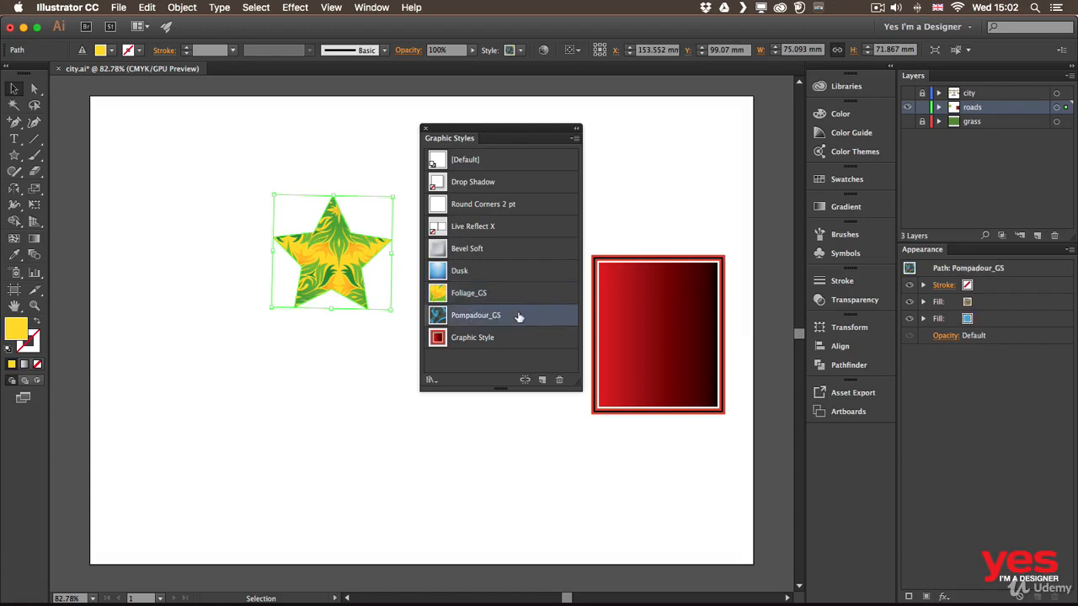
{"action": "key", "text": "Escape"}
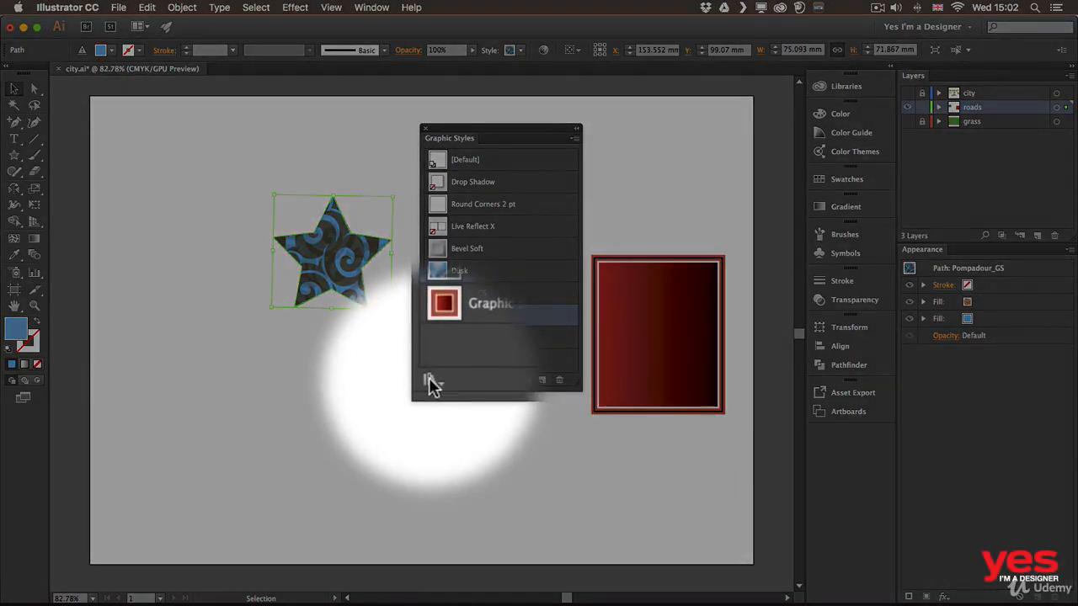
Load the Illuminate Styles library, apply Silver Ribbon and Light Copper Highlight to the star in turn, and close the library
{"action": "left_click", "coordinate": [431, 380]}
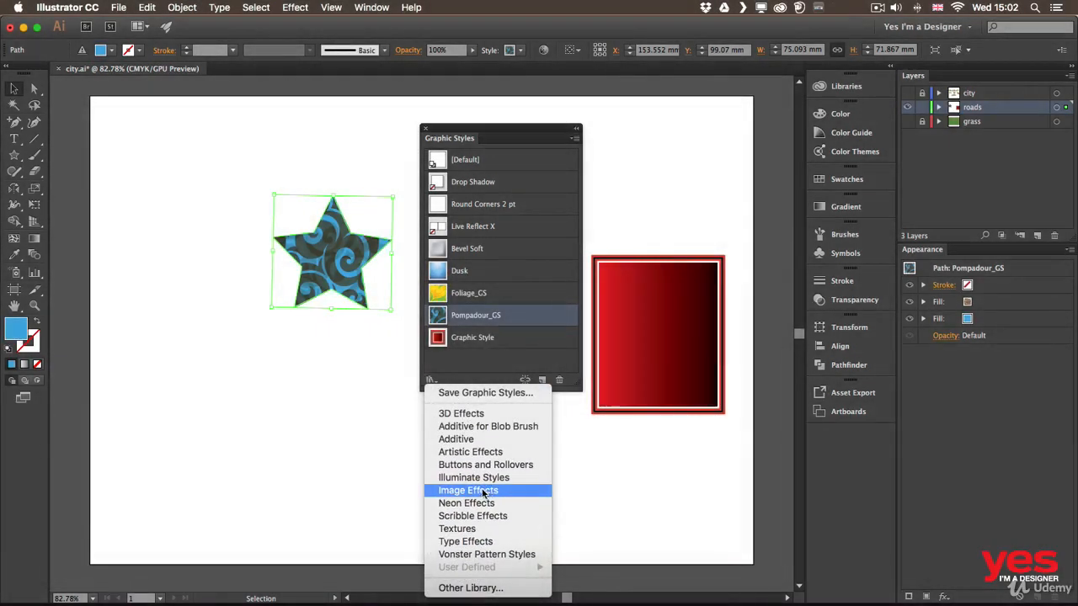
{"action": "left_click", "coordinate": [486, 477]}
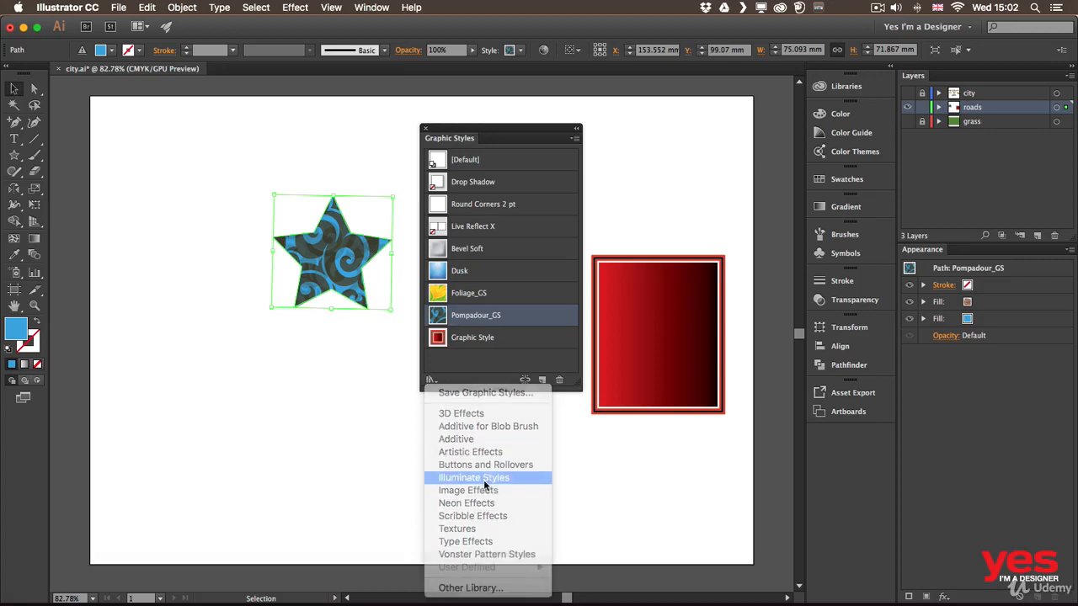
{"action": "left_click", "coordinate": [495, 315]}
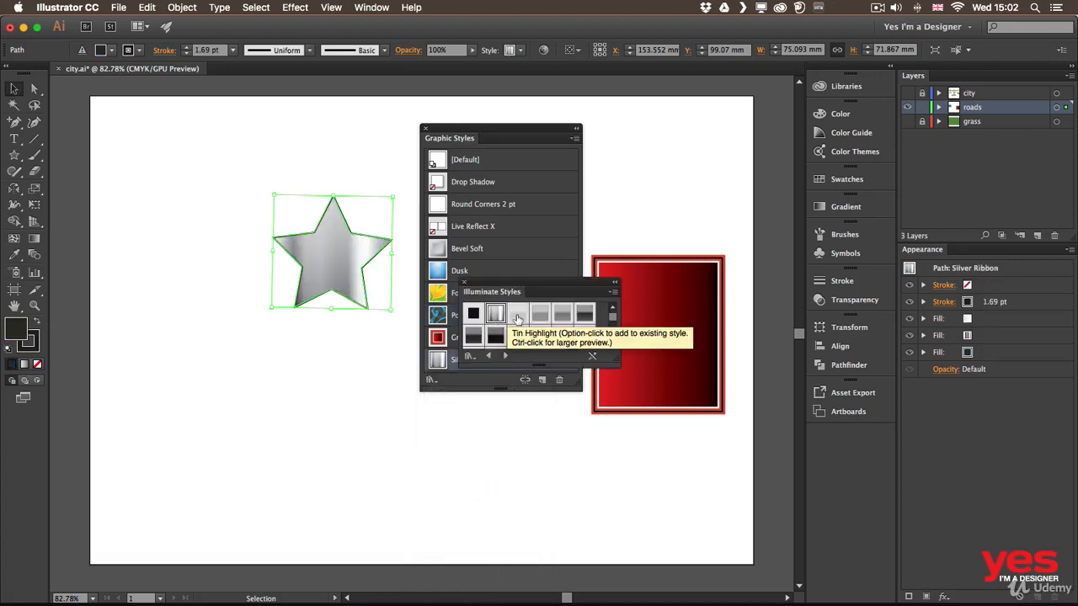
{"action": "left_click", "coordinate": [563, 337]}
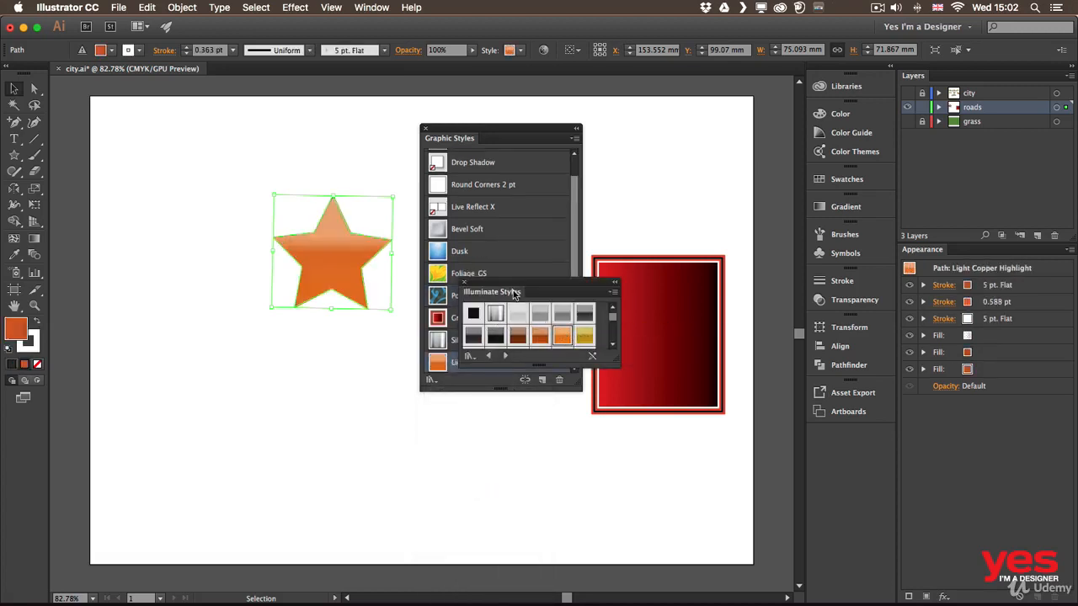
{"action": "left_click_drag", "start_coordinate": [516, 288], "coordinate": [442, 441]}
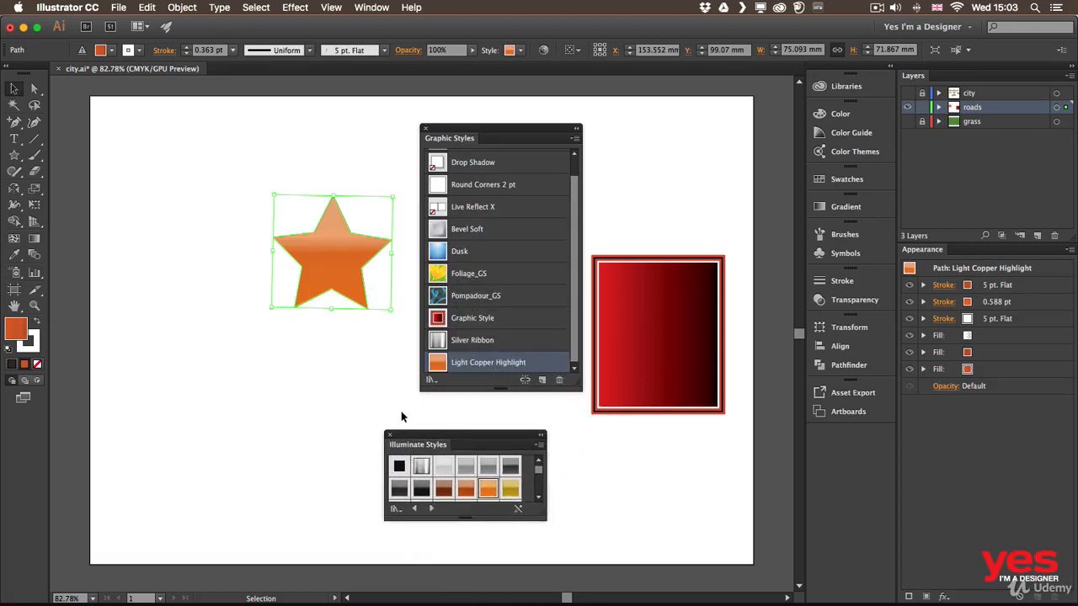
{"action": "left_click", "coordinate": [389, 433]}
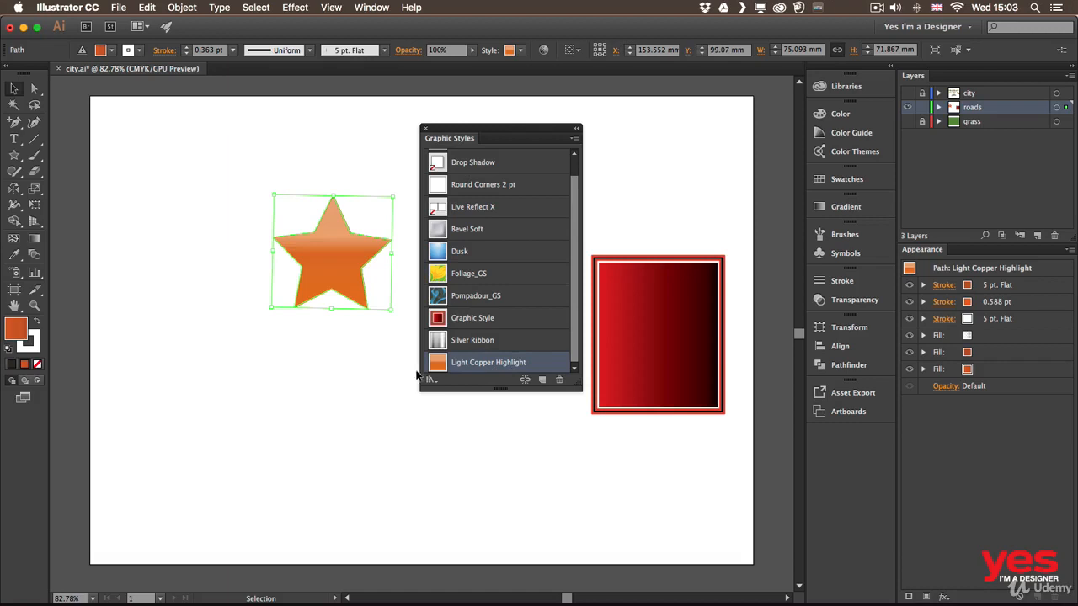
Apply the Dusk style to the star and examine the attributes of its third fill from the top
{"action": "left_click", "coordinate": [485, 256]}
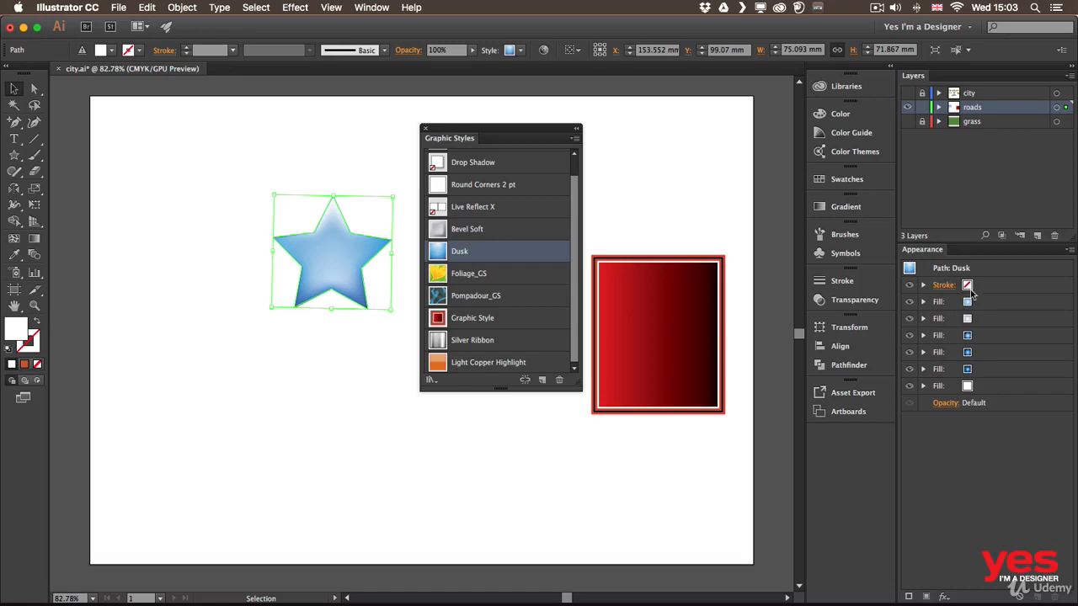
{"action": "left_click", "coordinate": [910, 303]}
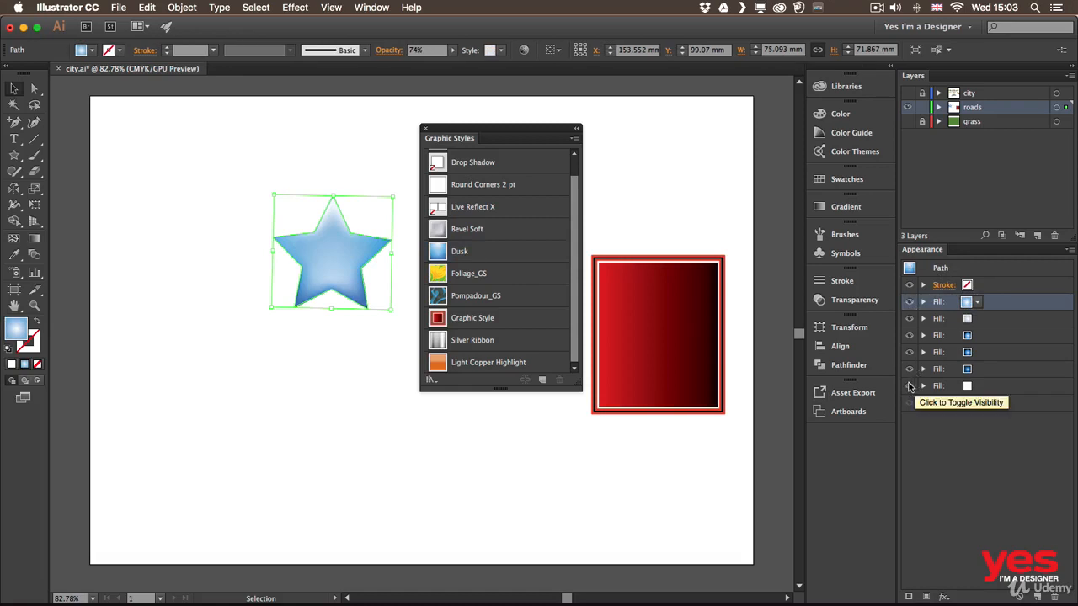
{"action": "left_click", "coordinate": [923, 336]}
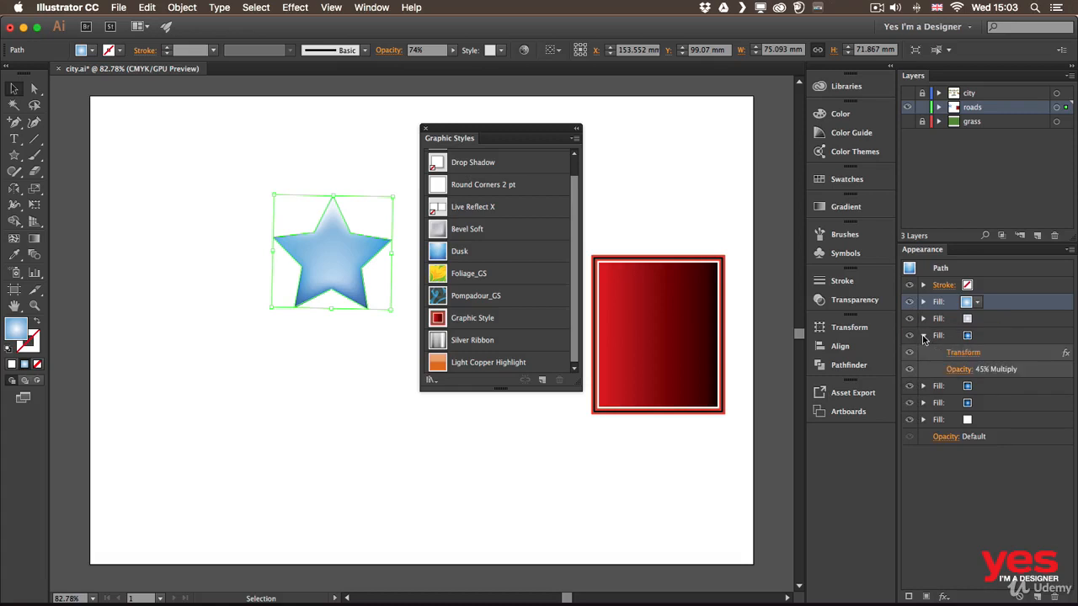
{"action": "left_click", "coordinate": [923, 336]}
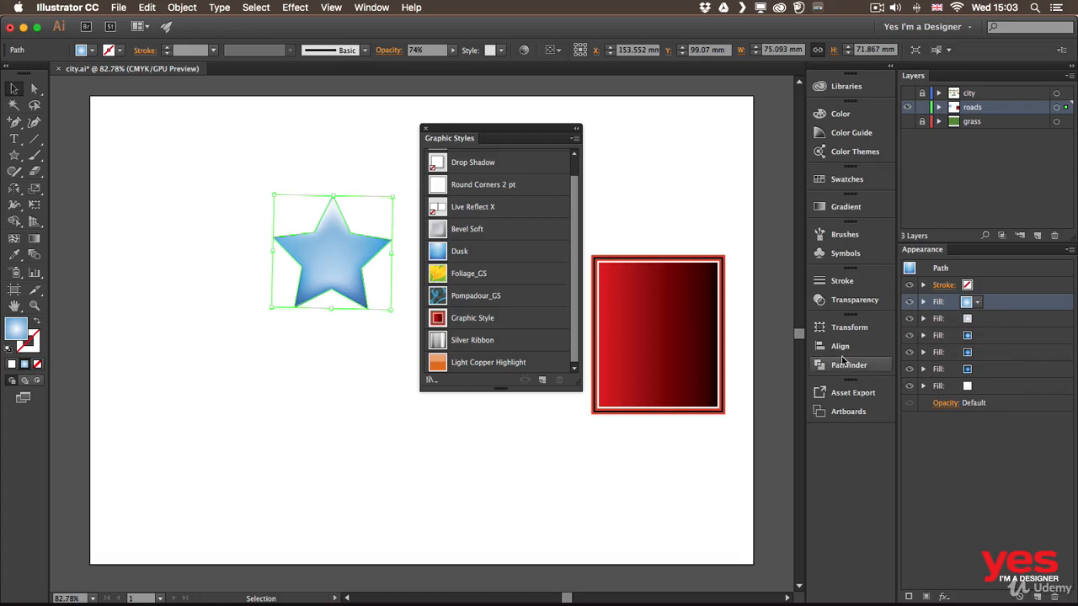
Reapply the custom red Graphic Style to the star and start a previewed Scribble effect on its 3 pt black stroke
{"action": "left_click", "coordinate": [506, 322]}
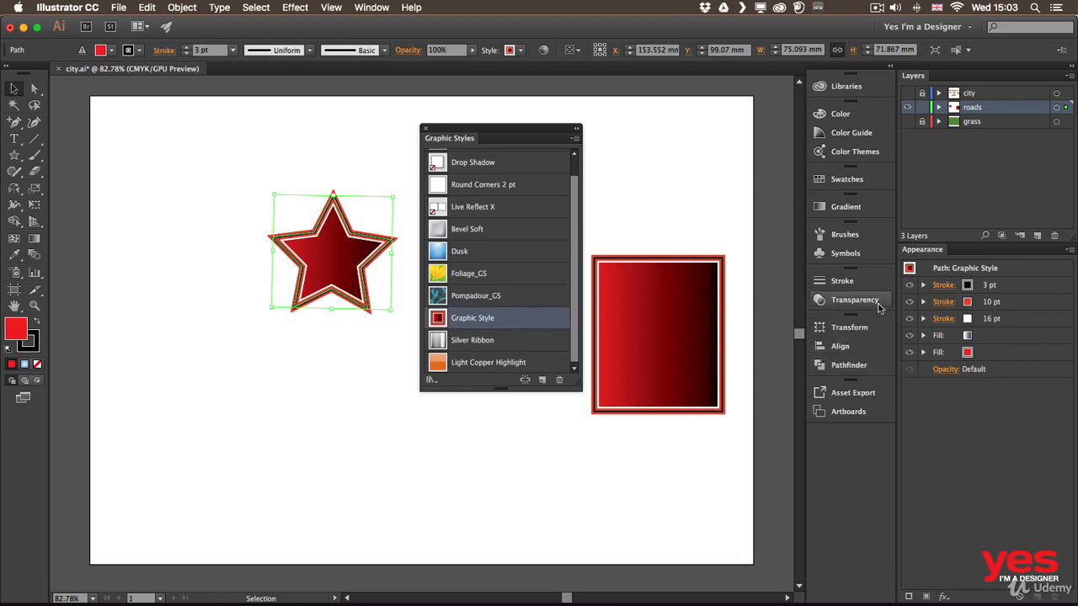
{"action": "left_click", "coordinate": [1013, 288]}
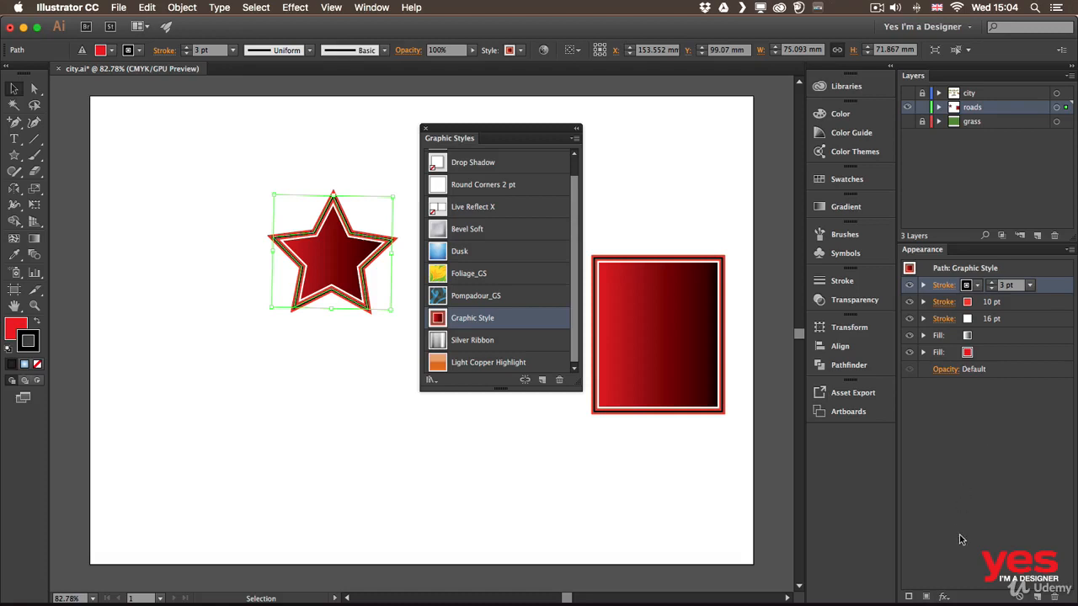
{"action": "left_click", "coordinate": [945, 596]}
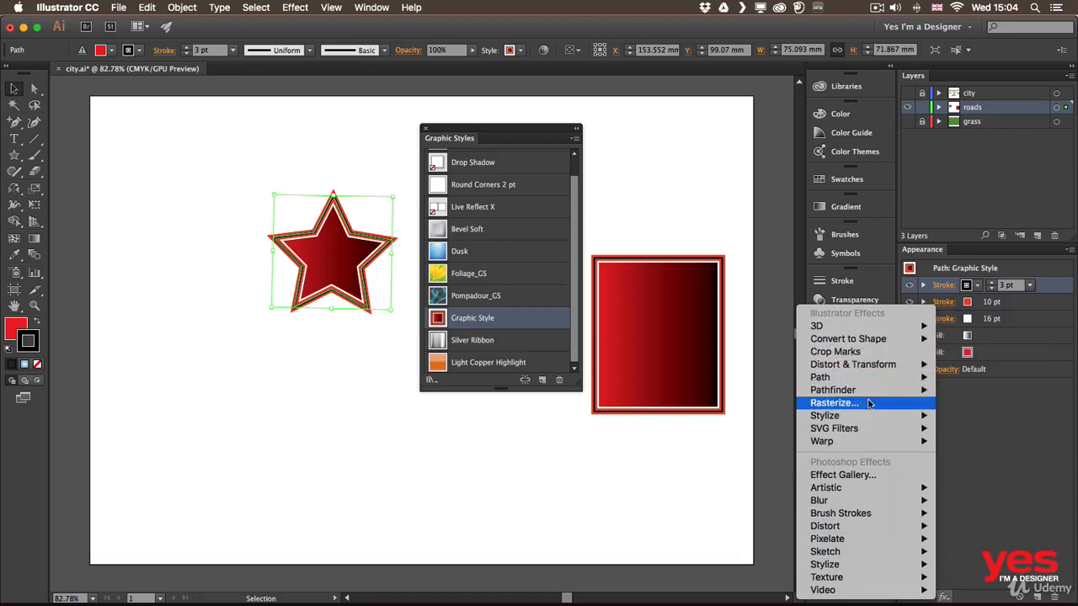
{"action": "mouse_move", "coordinate": [894, 382]}
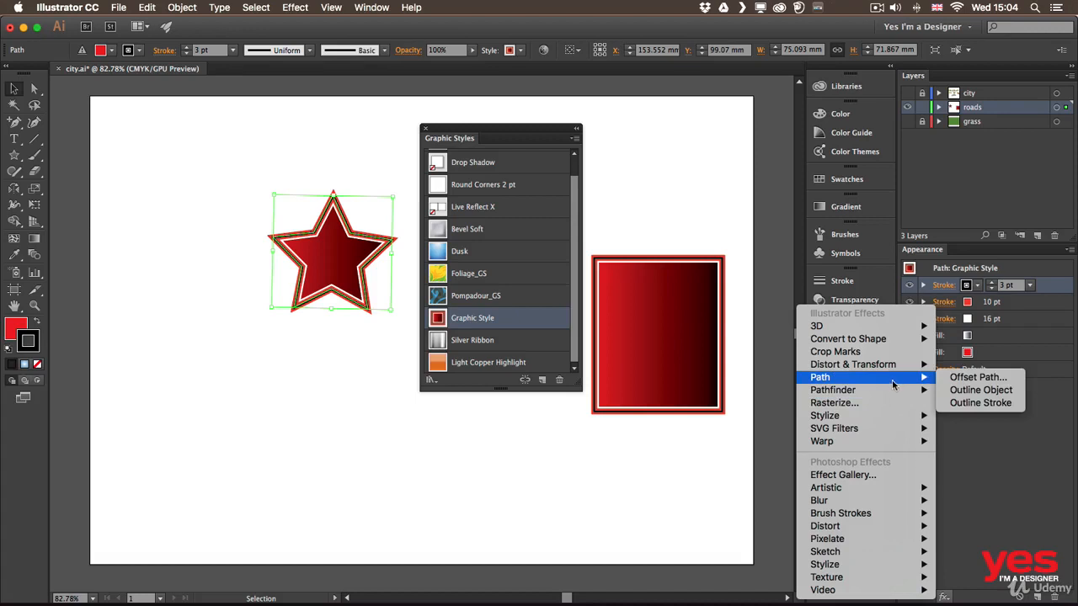
{"action": "mouse_move", "coordinate": [889, 416]}
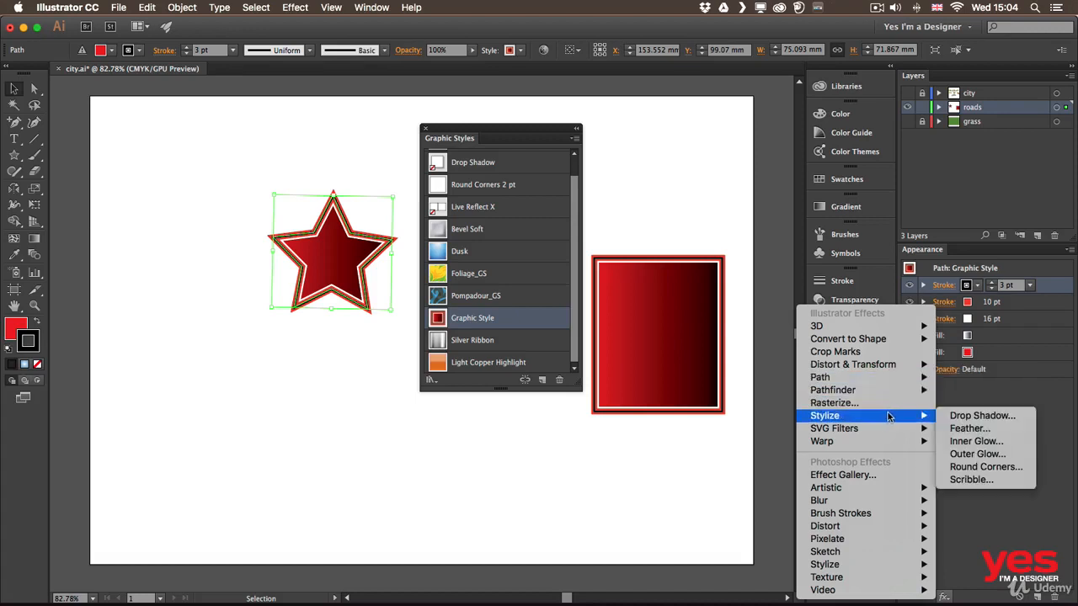
{"action": "left_click", "coordinate": [980, 482]}
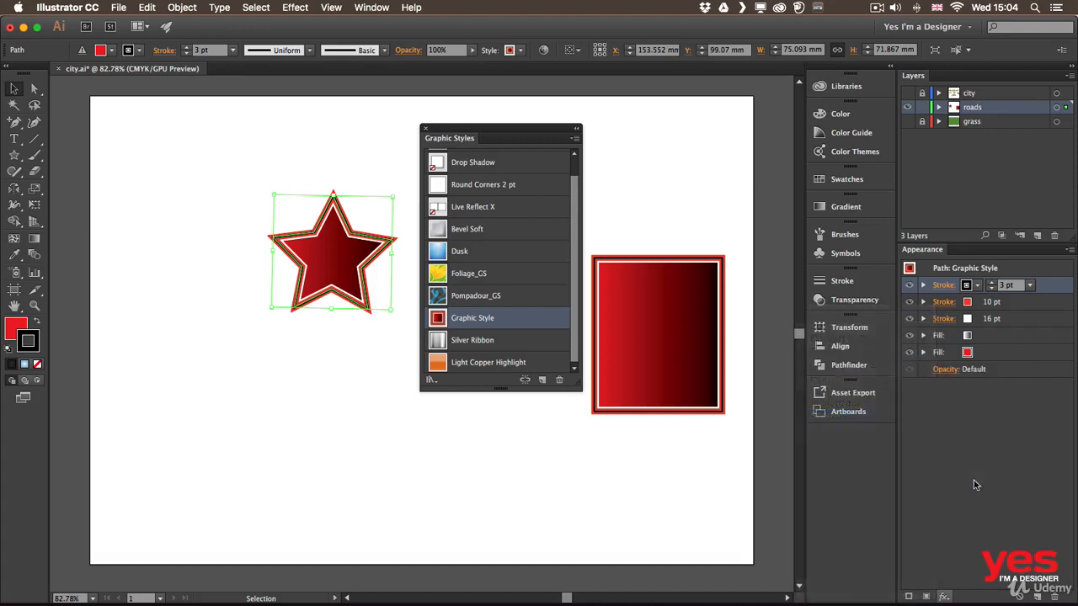
{"action": "left_click", "coordinate": [438, 455]}
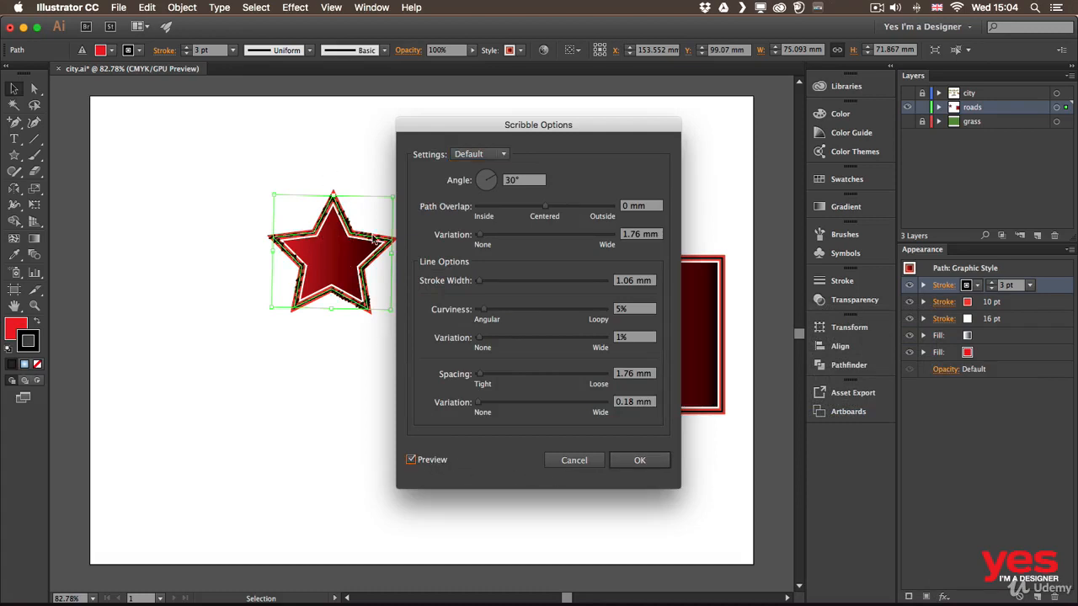
Apply the star's Scribble effect with 2.47 mm path overlap, 2.82 mm overlap variation, 38% curviness and 4.94 mm spacing
{"action": "left_click_drag", "start_coordinate": [487, 238], "coordinate": [478, 238]}
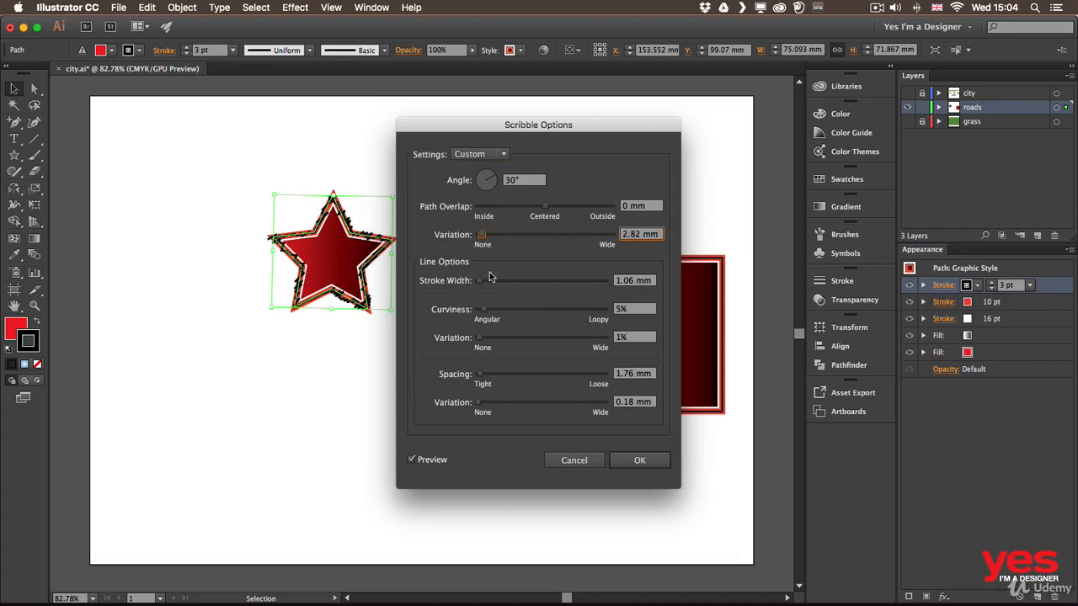
{"action": "left_click_drag", "start_coordinate": [496, 309], "coordinate": [526, 311]}
{"action": "left_click_drag", "start_coordinate": [546, 206], "coordinate": [543, 210]}
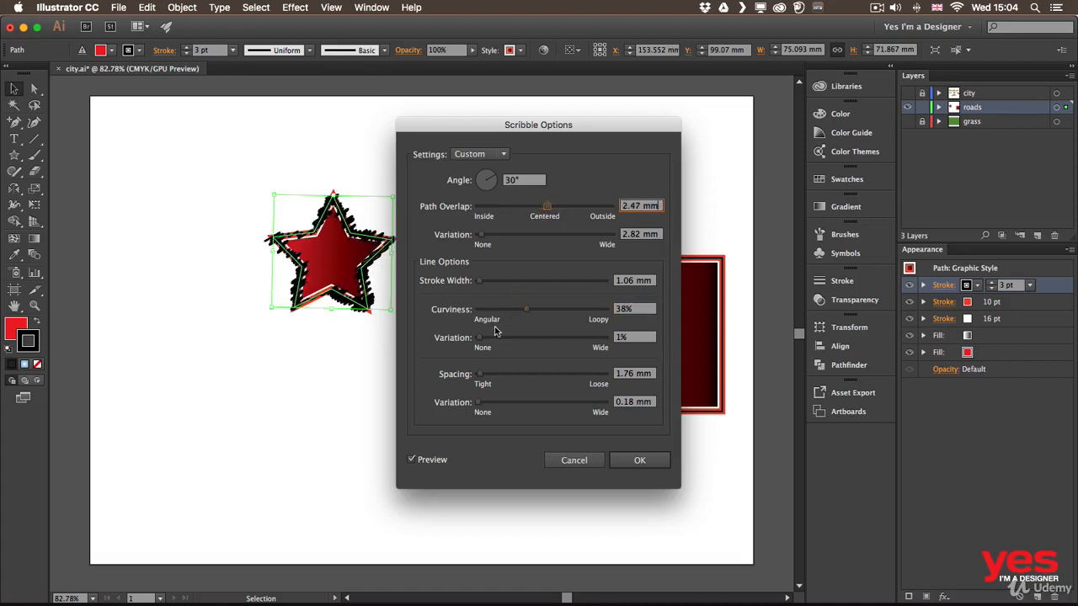
{"action": "left_click_drag", "start_coordinate": [480, 374], "coordinate": [485, 379]}
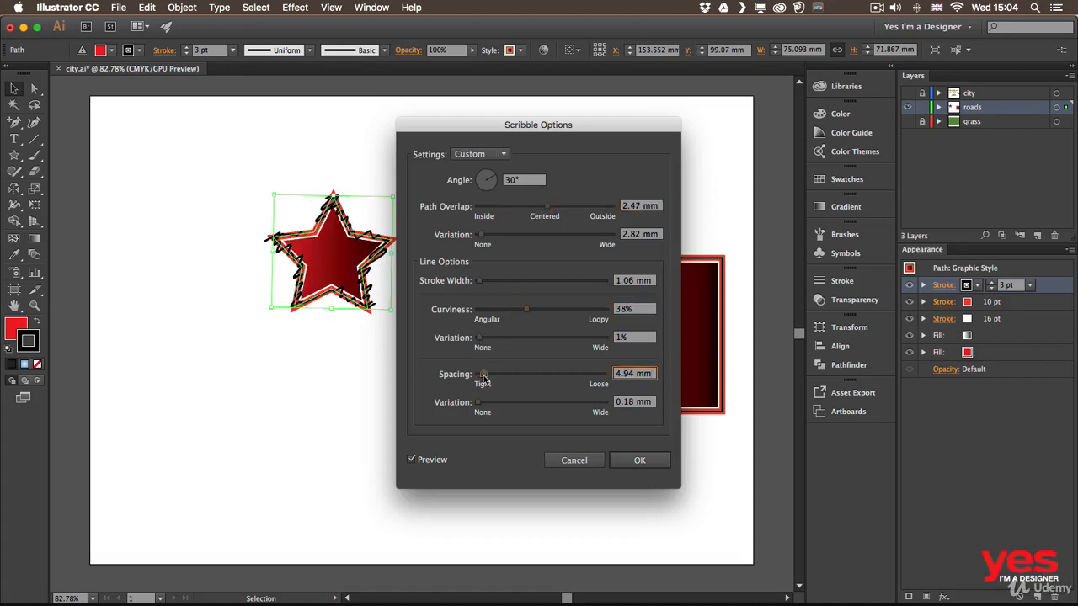
{"action": "left_click", "coordinate": [639, 461]}
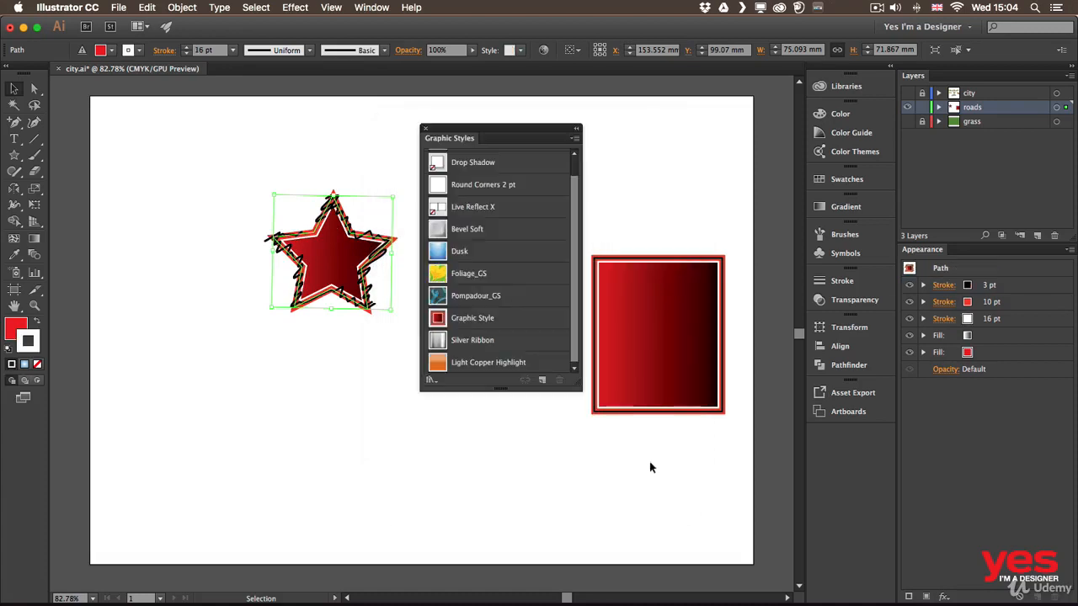
Examine the star's scribbled outline up close, toggle the Scribble effect's visibility and review its options
{"action": "left_click", "coordinate": [318, 347]}
{"action": "key", "text": "super+equal"}
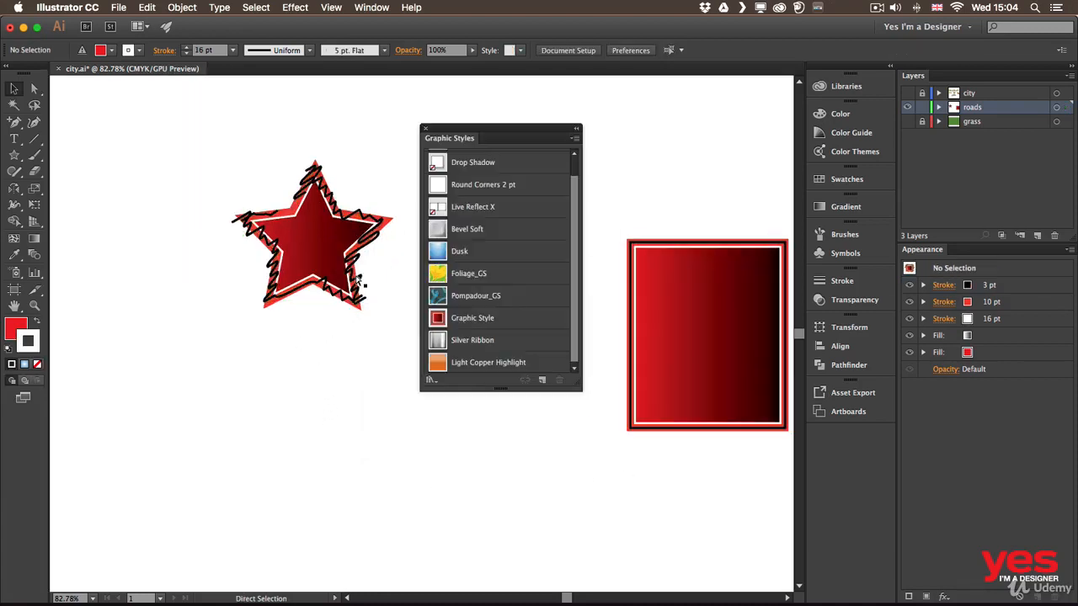
{"action": "key", "text": "super+equal"}
{"action": "key", "text": "space"}
{"action": "left_click_drag", "start_coordinate": [357, 236], "coordinate": [363, 325]}
{"action": "left_click", "coordinate": [313, 258]}
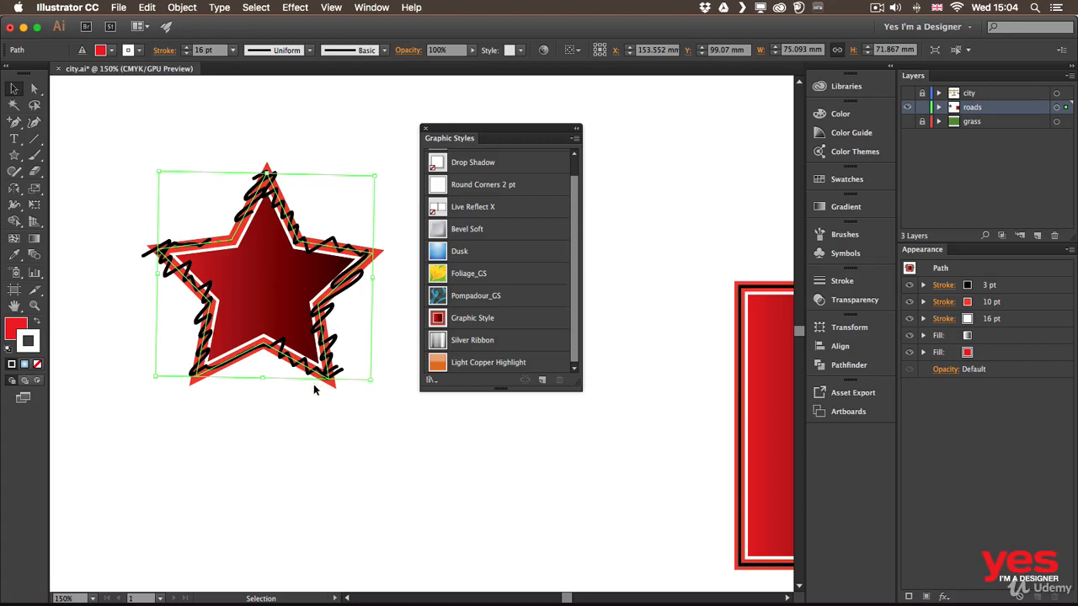
{"action": "left_click", "coordinate": [923, 286]}
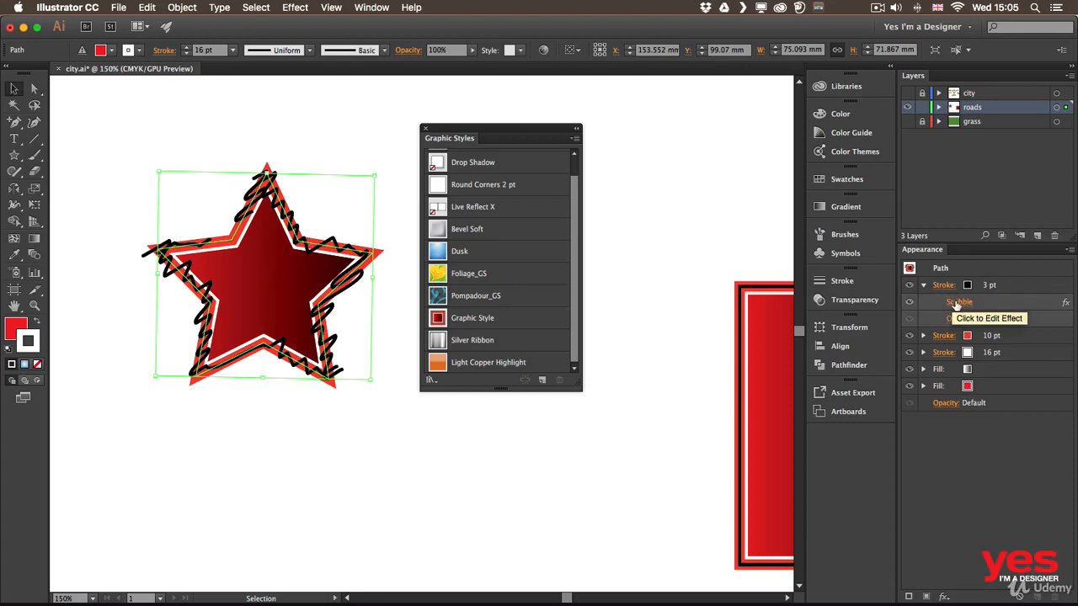
{"action": "left_click", "coordinate": [909, 303]}
{"action": "left_click", "coordinate": [909, 303]}
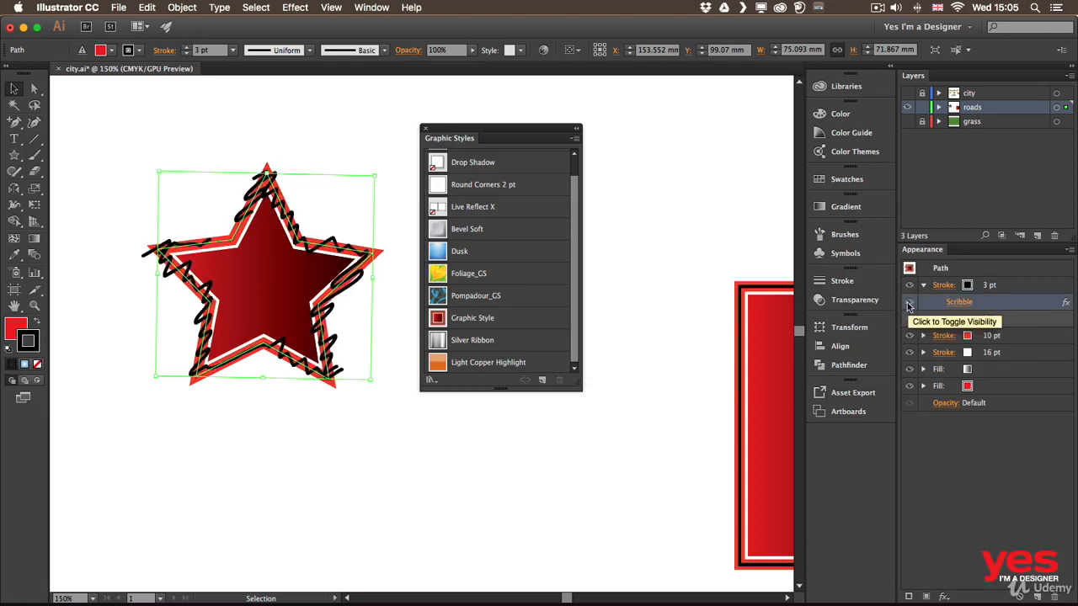
{"action": "left_click", "coordinate": [959, 303]}
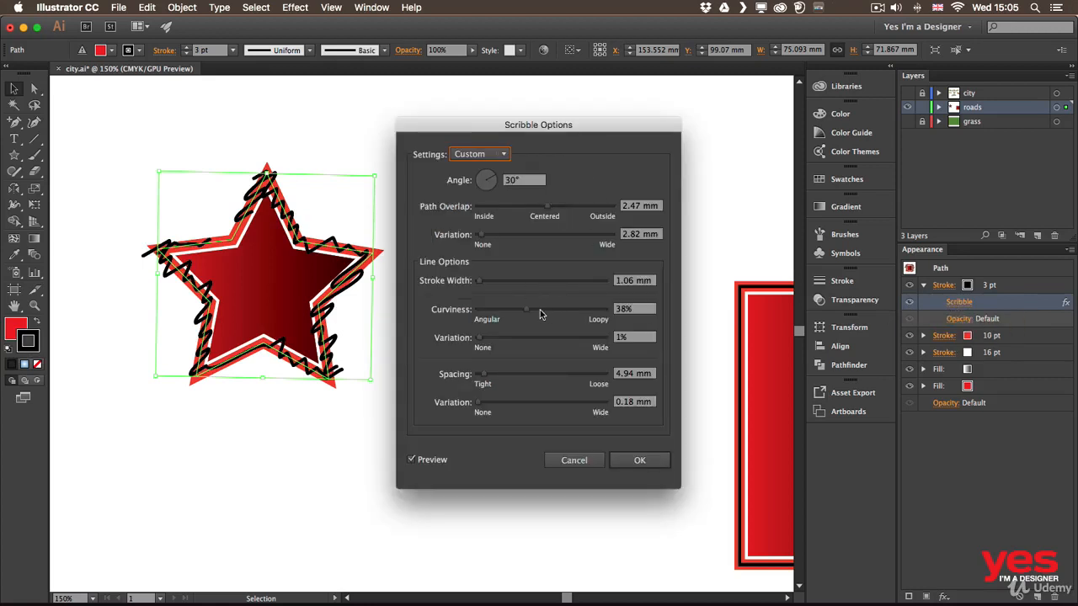
{"action": "left_click", "coordinate": [640, 461]}
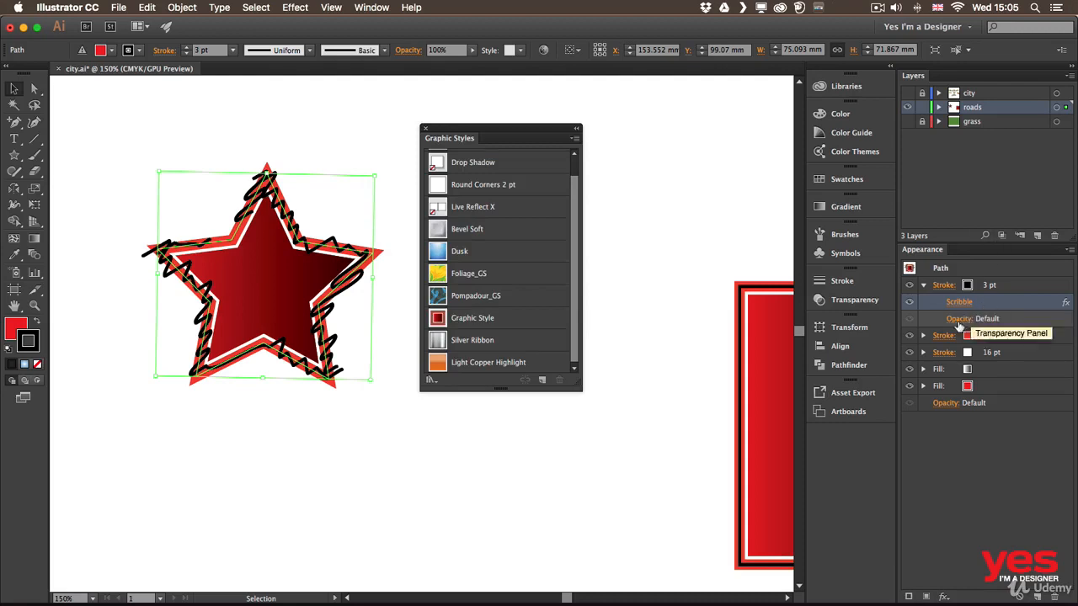
Try moving the Scribble effect from the black 3 pt stroke to the red 10 pt stroke and on to the white 16 pt stroke
{"action": "left_click", "coordinate": [923, 336]}
{"action": "left_click", "coordinate": [923, 371]}
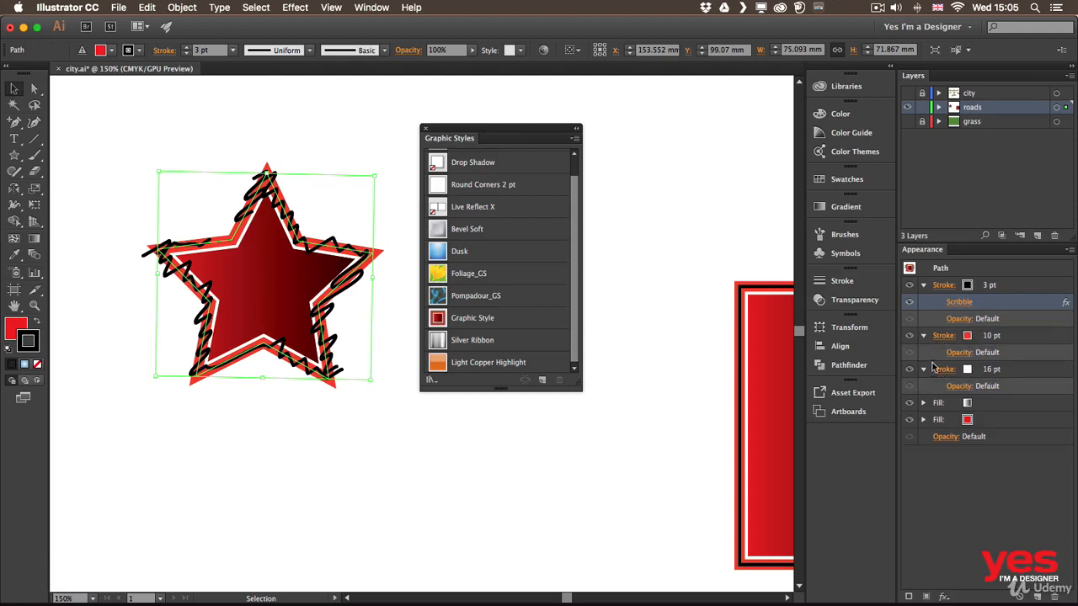
{"action": "left_click_drag", "start_coordinate": [982, 306], "coordinate": [991, 338]}
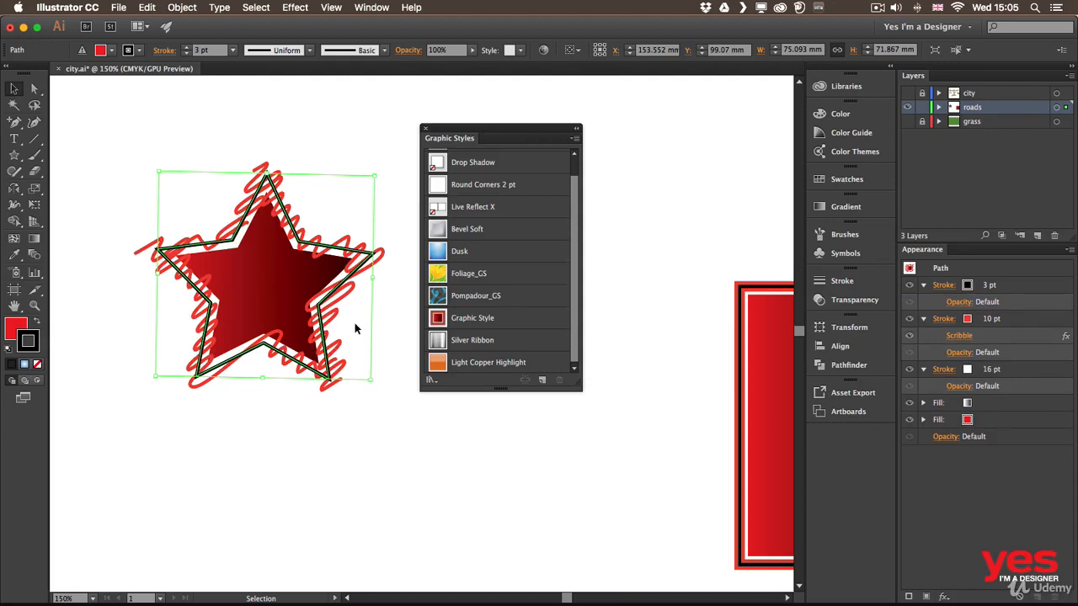
{"action": "left_click_drag", "start_coordinate": [990, 335], "coordinate": [980, 369]}
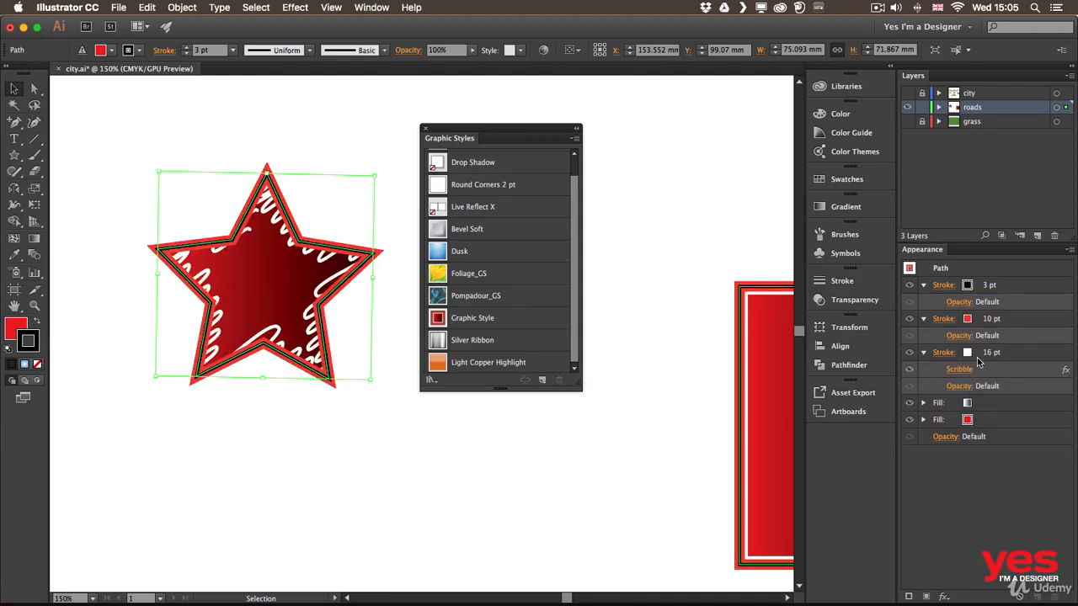
Place the Scribble effect on both the black 3 pt and red 10 pt strokes, and dock the Graphic Styles panel below Symbols
{"action": "left_click", "coordinate": [973, 372]}
{"action": "left_click_drag", "start_coordinate": [982, 367], "coordinate": [985, 292]}
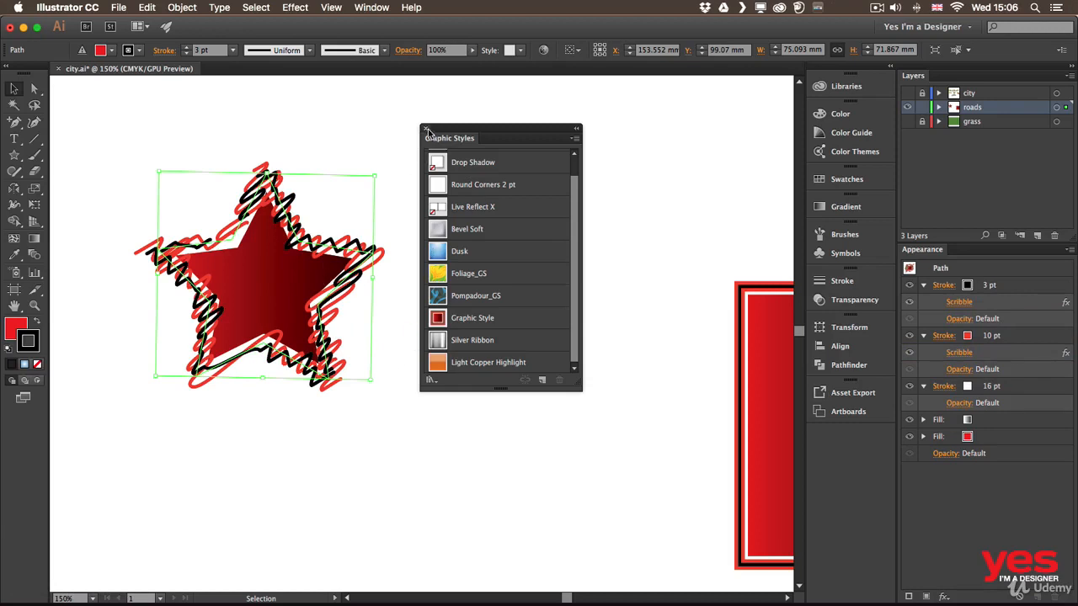
{"action": "left_click_drag", "start_coordinate": [450, 139], "coordinate": [857, 269]}
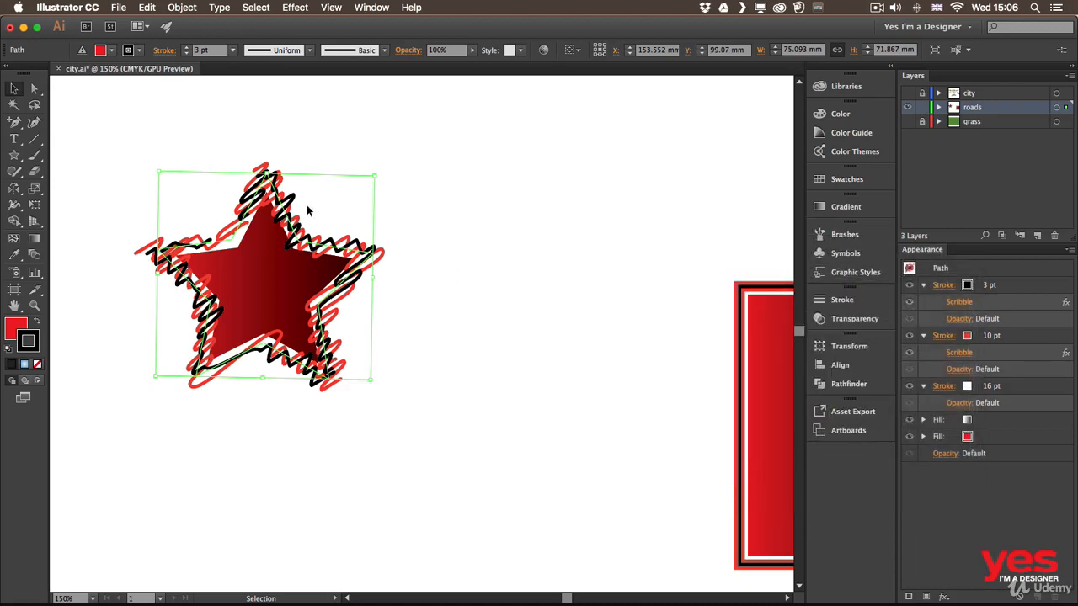
Move the star off the artboard beyond its right edge and delete the gradient rectangle
{"action": "key", "text": "super+0"}
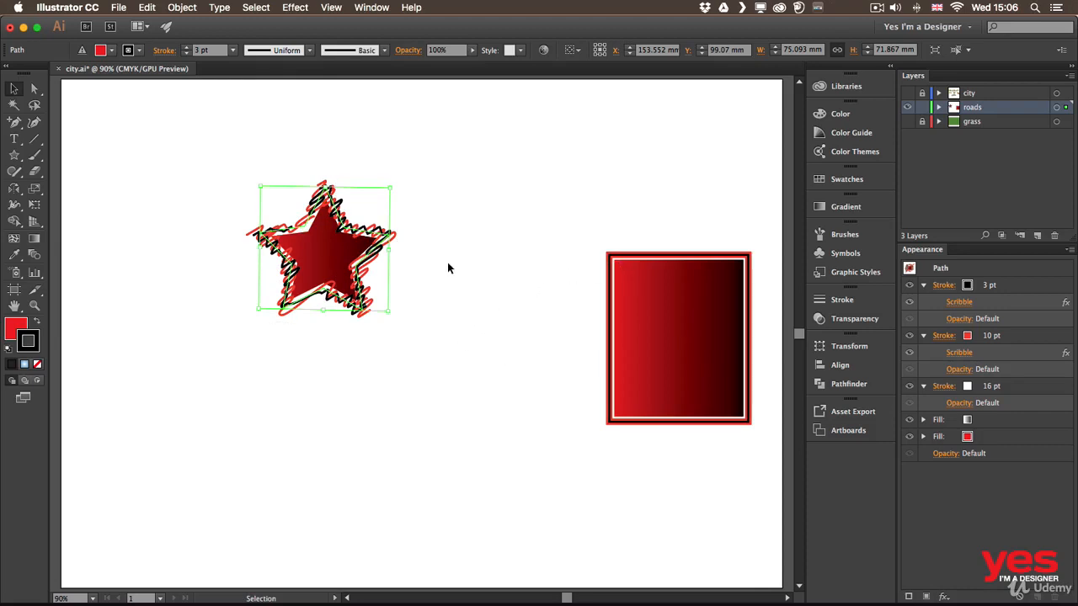
{"action": "left_click_drag", "start_coordinate": [308, 256], "coordinate": [710, 181]}
{"action": "left_click_drag", "start_coordinate": [594, 200], "coordinate": [385, 226]}
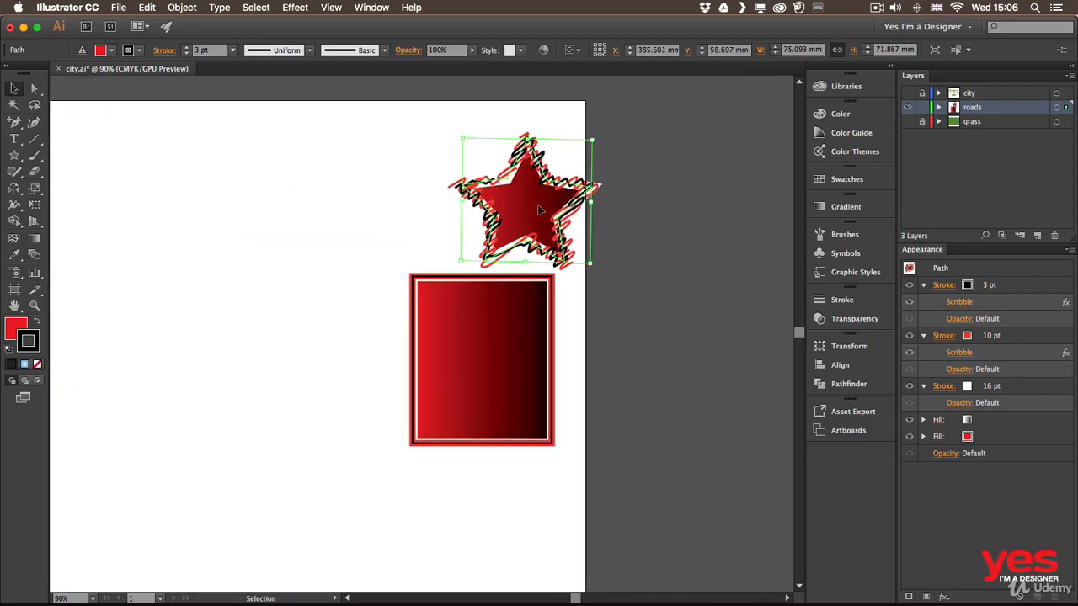
{"action": "left_click_drag", "start_coordinate": [539, 209], "coordinate": [701, 232]}
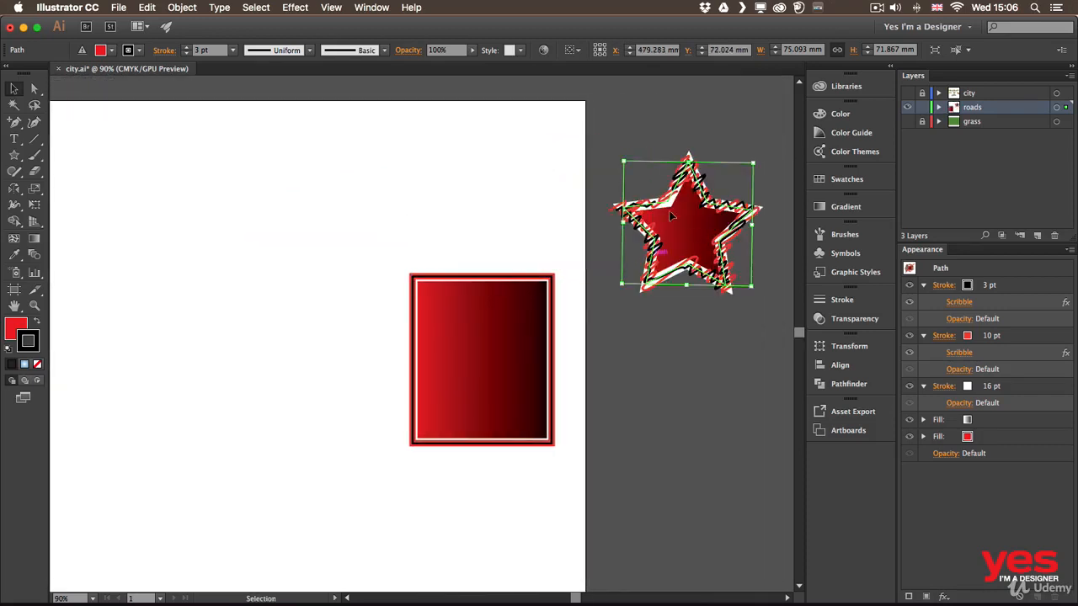
{"action": "left_click", "coordinate": [483, 301]}
{"action": "key", "text": "Delete"}
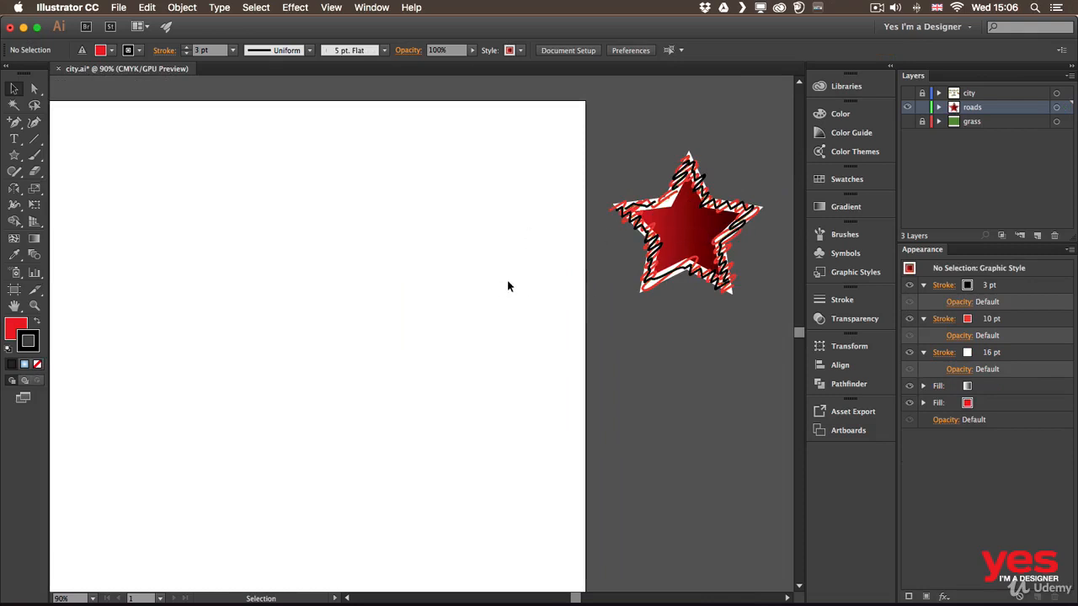
Draw a vertical straight line about 186 mm long on the empty artboard
{"action": "left_click", "coordinate": [684, 235]}
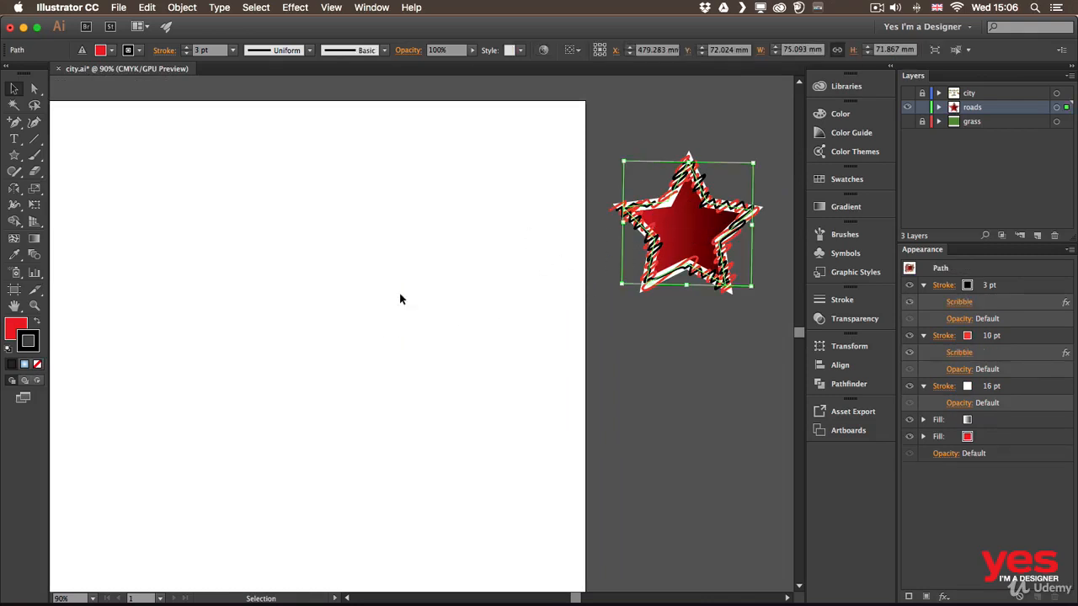
{"action": "left_click_drag", "start_coordinate": [303, 325], "coordinate": [494, 305]}
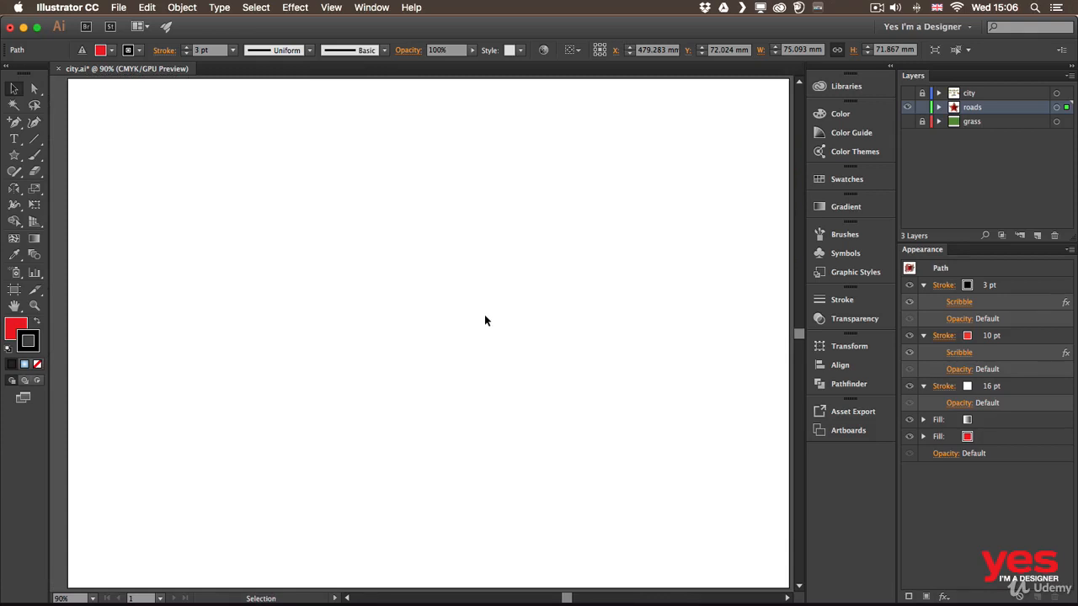
{"action": "left_click", "coordinate": [215, 287]}
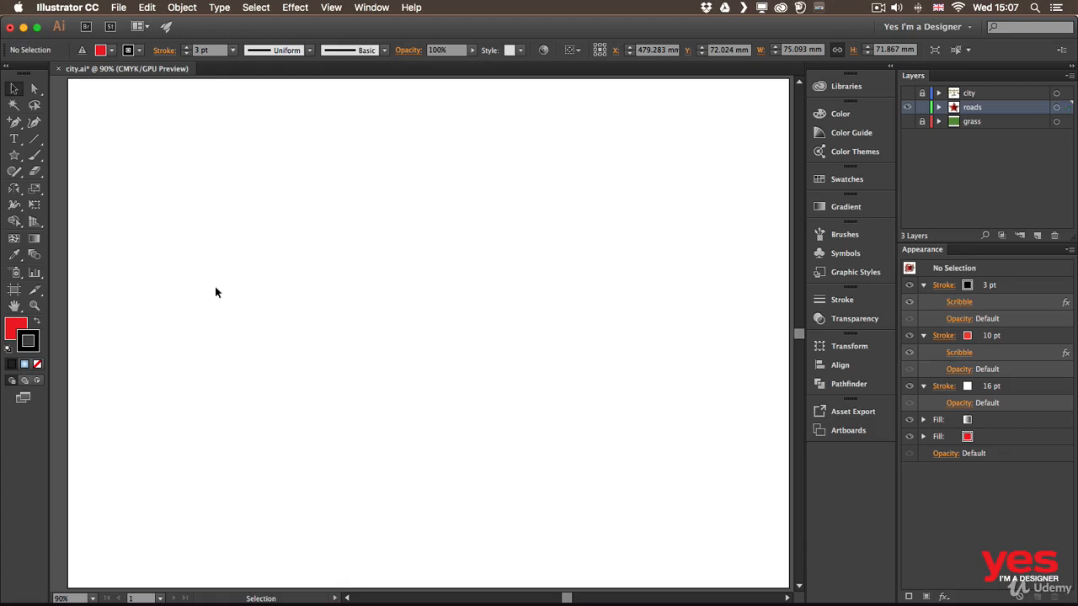
{"action": "left_click", "coordinate": [33, 143]}
{"action": "left_click_drag", "start_coordinate": [360, 179], "coordinate": [360, 498]}
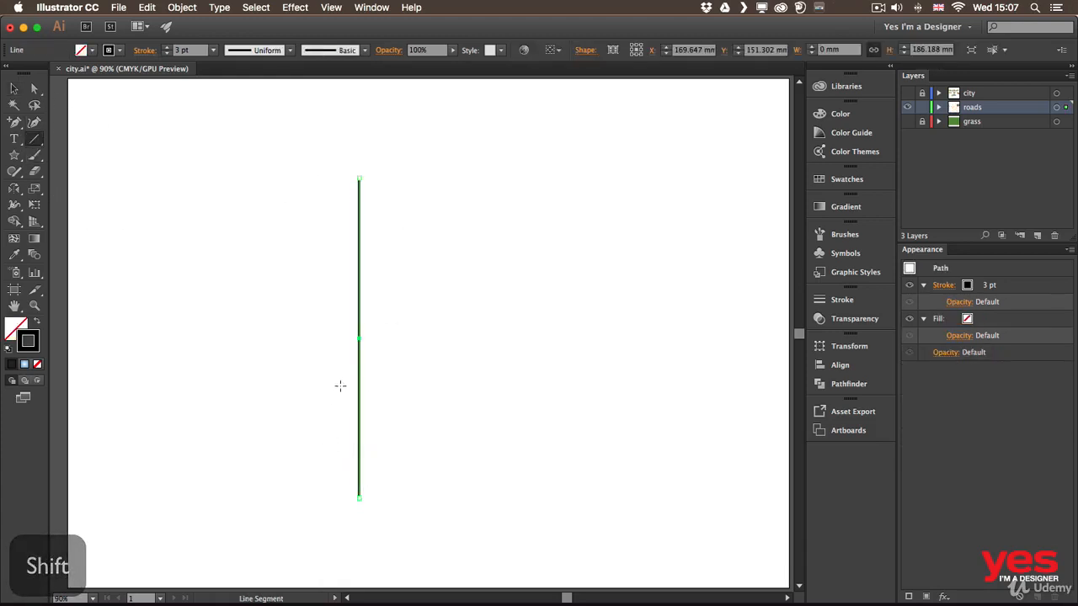
{"action": "key", "text": "v"}
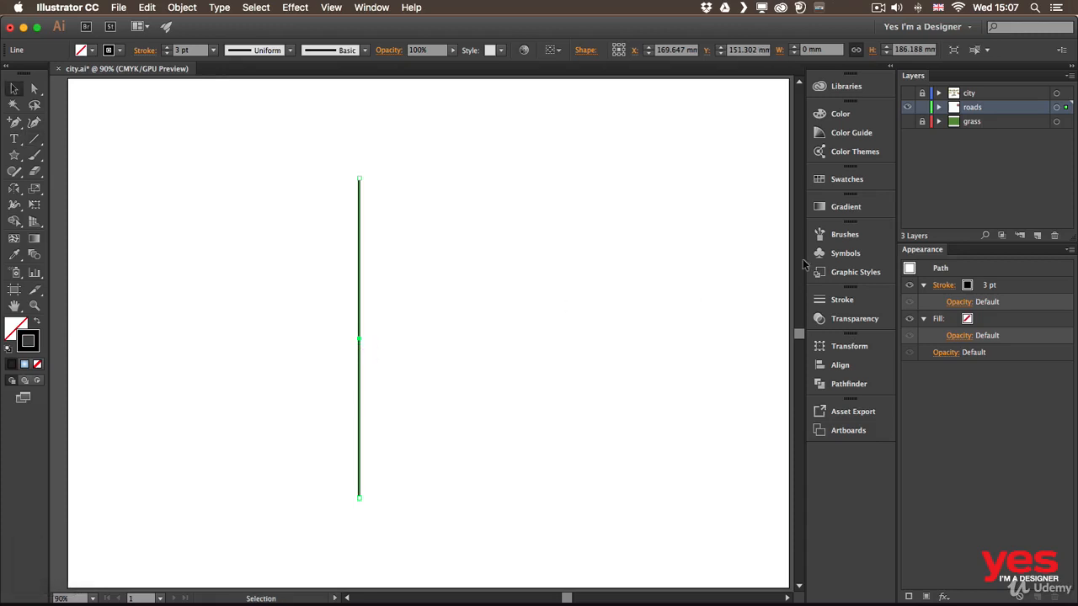
Add a second stroke to the line and set the lower stroke to dark grey (K=80) at 70 pt
{"action": "left_click", "coordinate": [995, 288]}
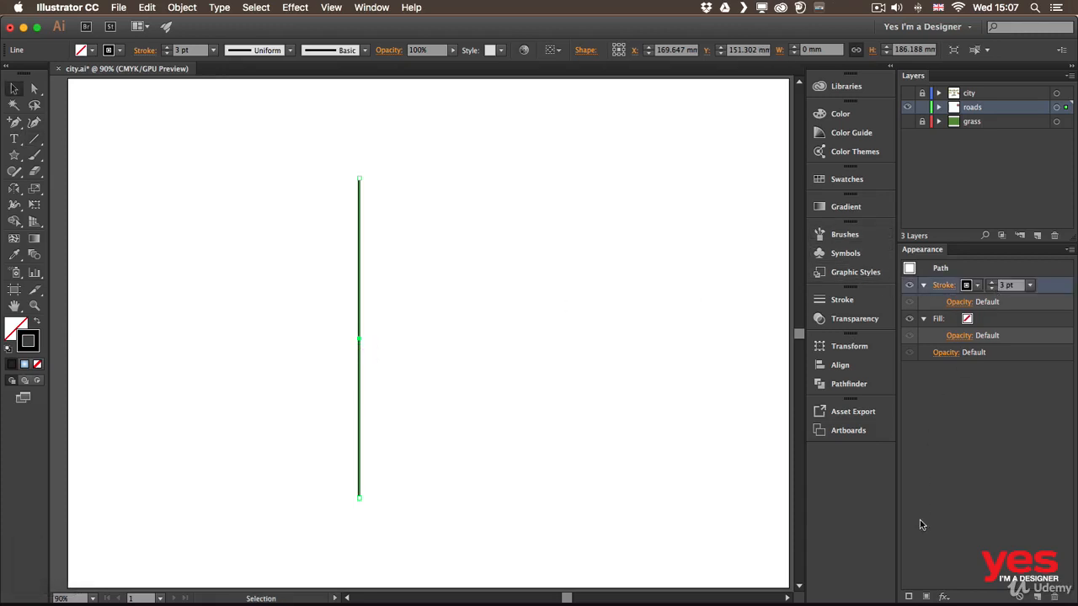
{"action": "left_click", "coordinate": [909, 597]}
{"action": "left_click", "coordinate": [982, 324]}
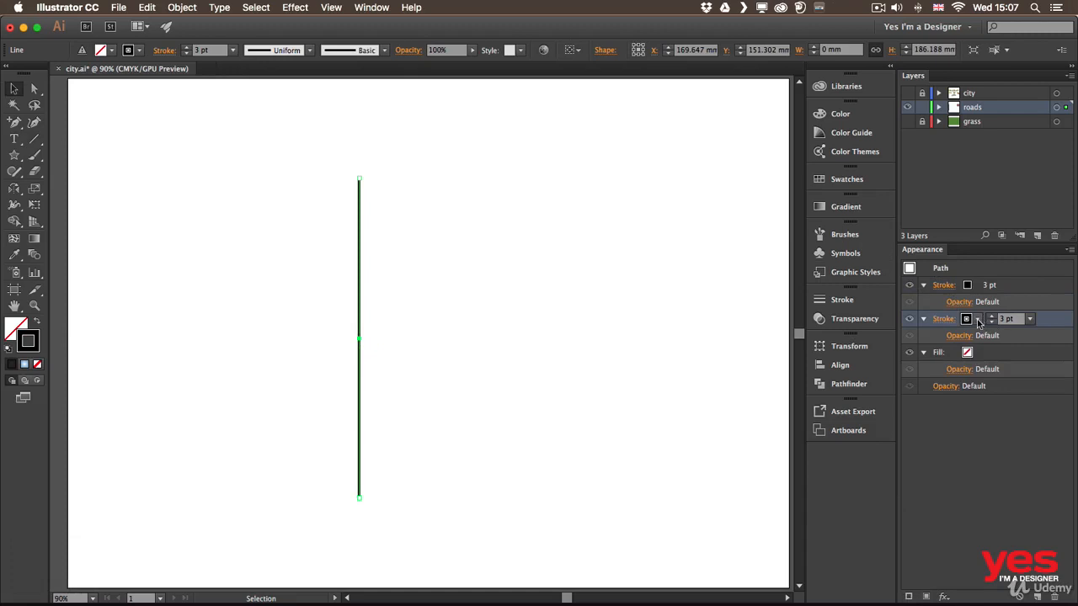
{"action": "left_click", "coordinate": [977, 321]}
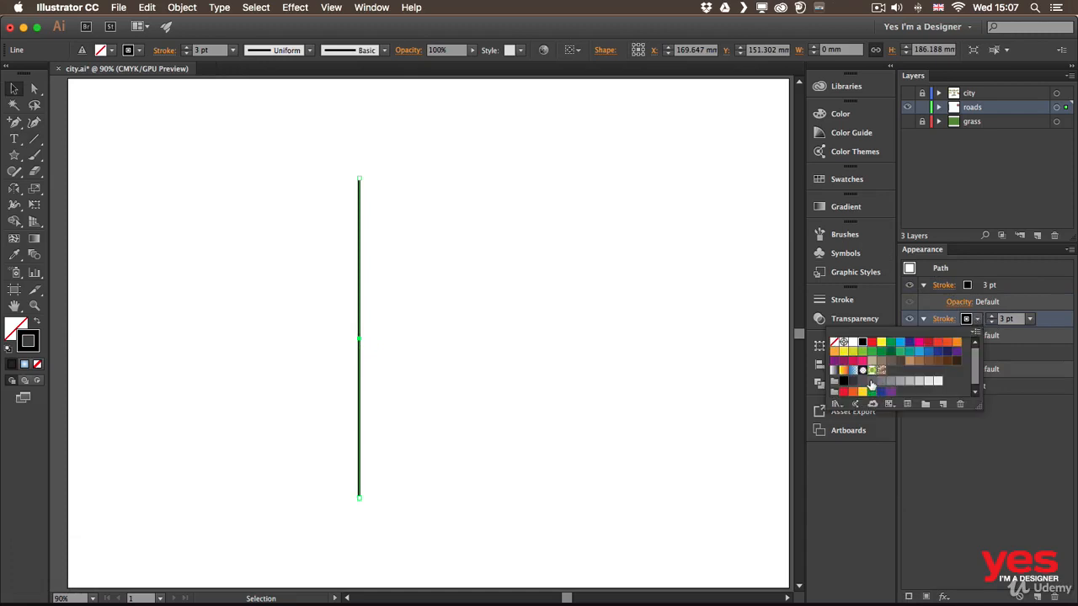
{"action": "left_click", "coordinate": [863, 381]}
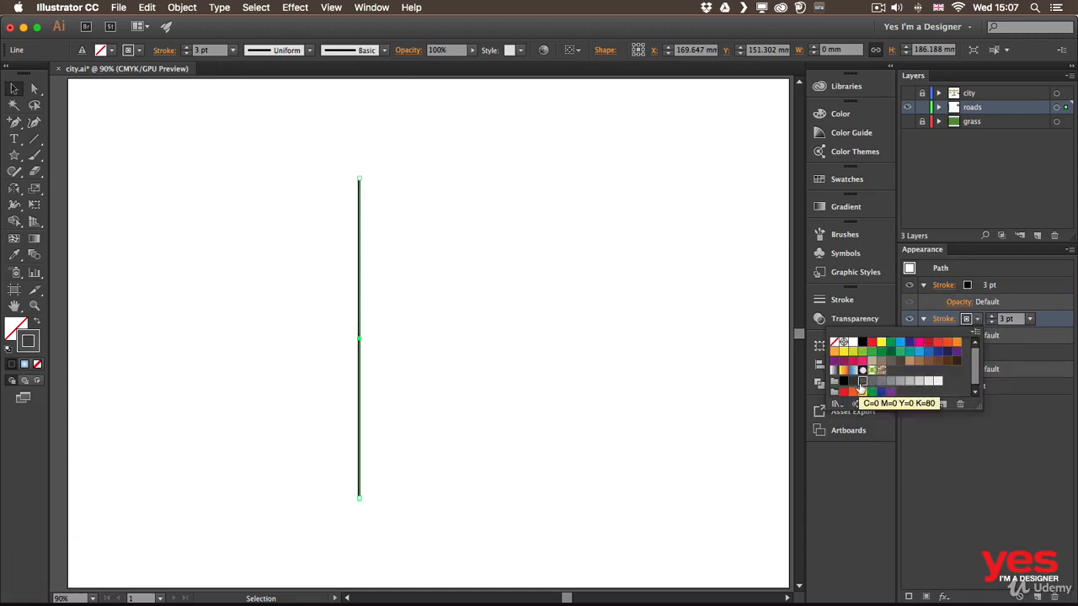
{"action": "left_click", "coordinate": [991, 317]}
{"action": "left_click", "coordinate": [991, 317], "text": "shift"}
{"action": "left_click", "coordinate": [992, 317], "text": "shift"}
{"action": "left_click", "coordinate": [991, 316], "text": "shift"}
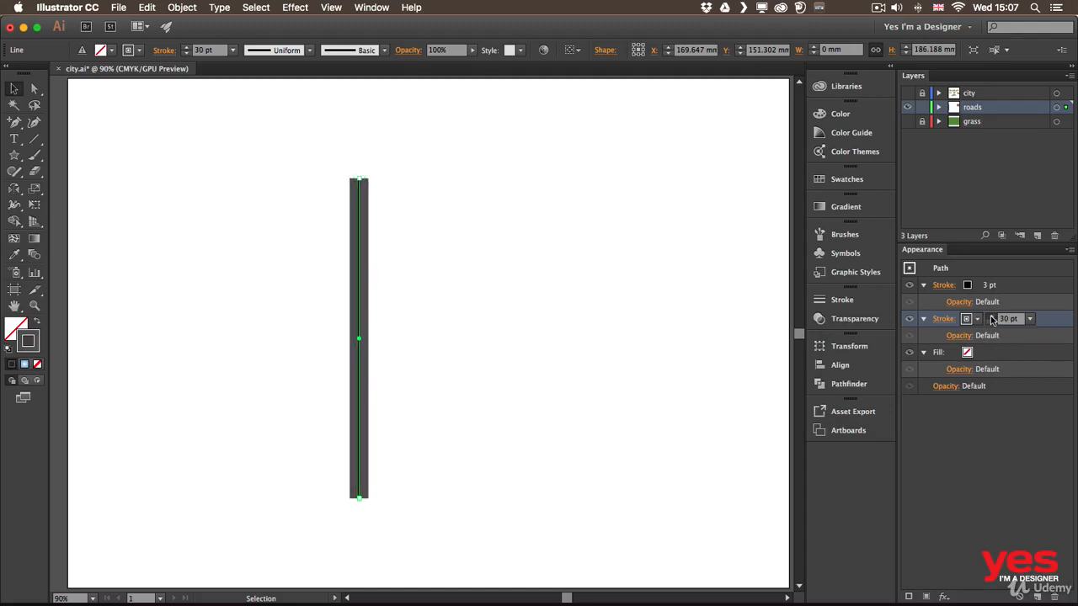
{"action": "left_click", "coordinate": [991, 317], "text": "shift"}
{"action": "left_click", "coordinate": [991, 316], "text": "shift"}
{"action": "left_click", "coordinate": [991, 317], "text": "shift"}
{"action": "left_click", "coordinate": [992, 317], "text": "shift"}
Set the line's upper stroke to orange at 5 pt and move the line about 204 mm to the right on the artboard
{"action": "left_click", "coordinate": [970, 286]}
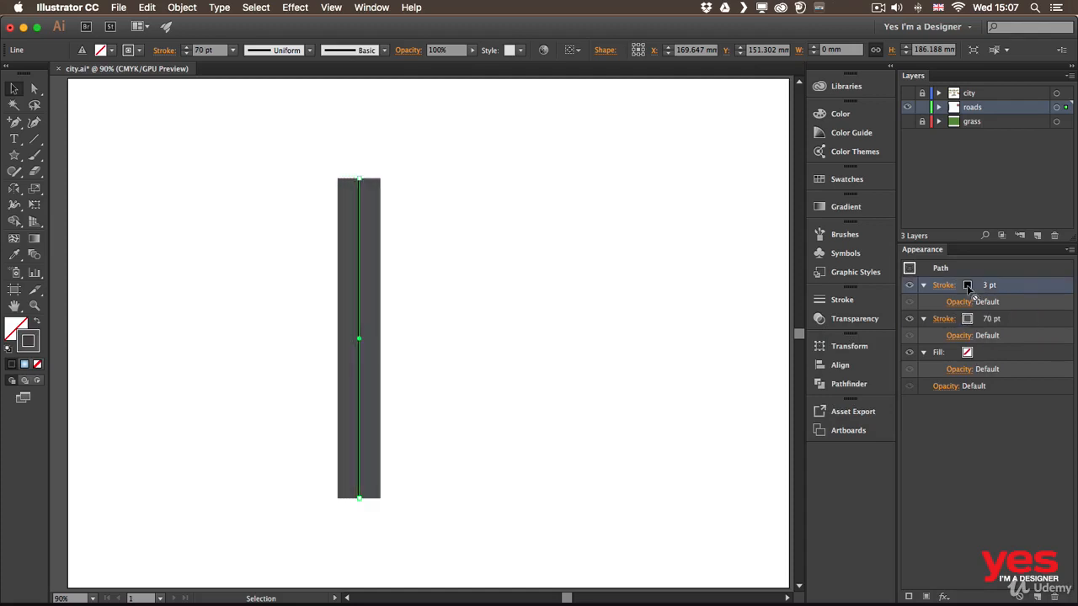
{"action": "left_click", "coordinate": [969, 286]}
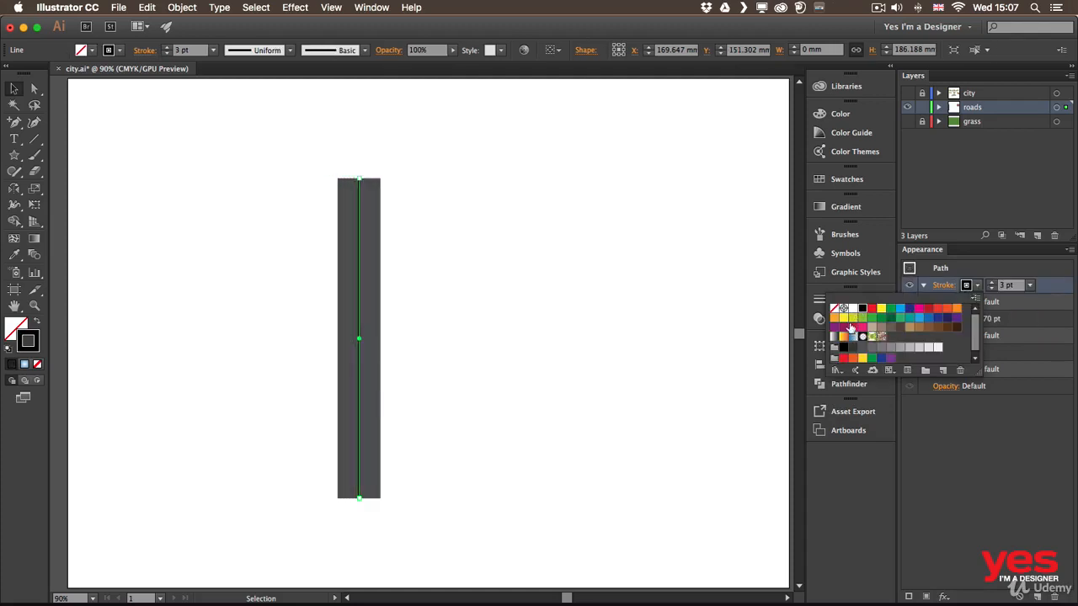
{"action": "left_click", "coordinate": [957, 311]}
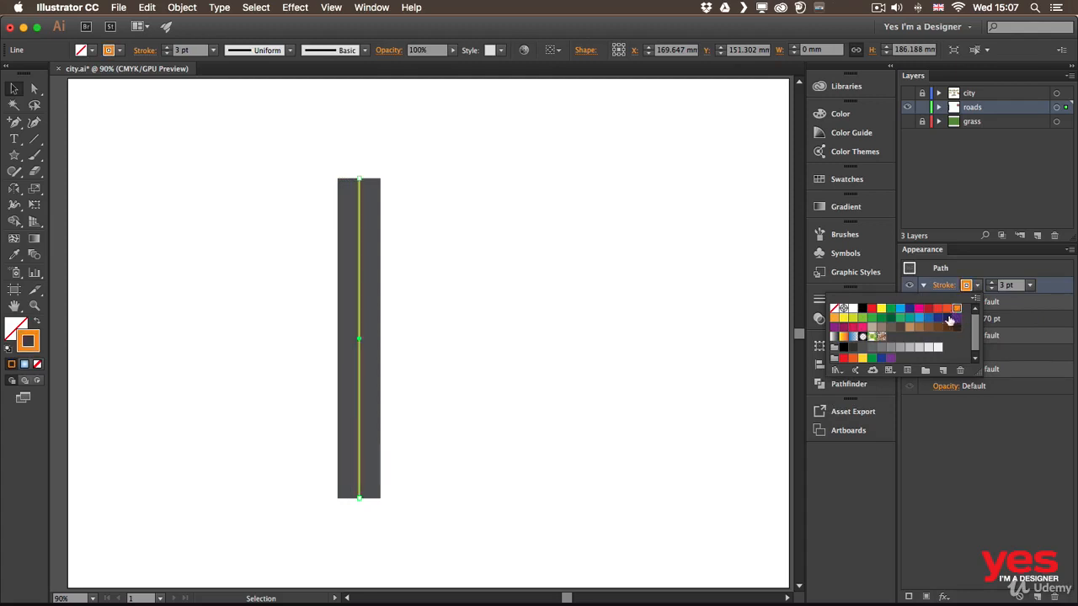
{"action": "left_click", "coordinate": [990, 283]}
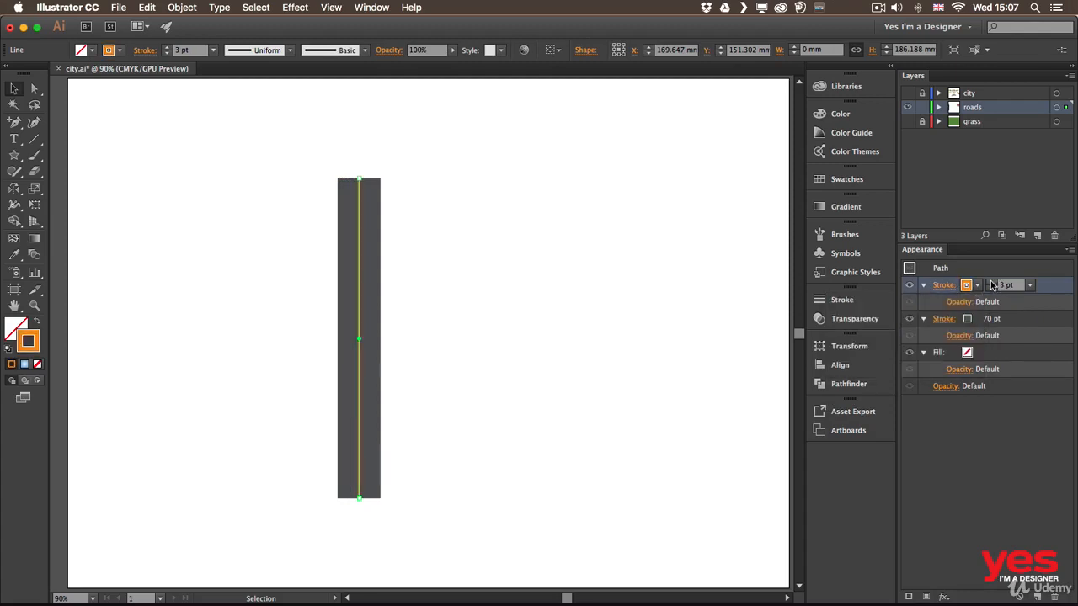
{"action": "left_click", "coordinate": [991, 283]}
{"action": "left_click", "coordinate": [990, 283]}
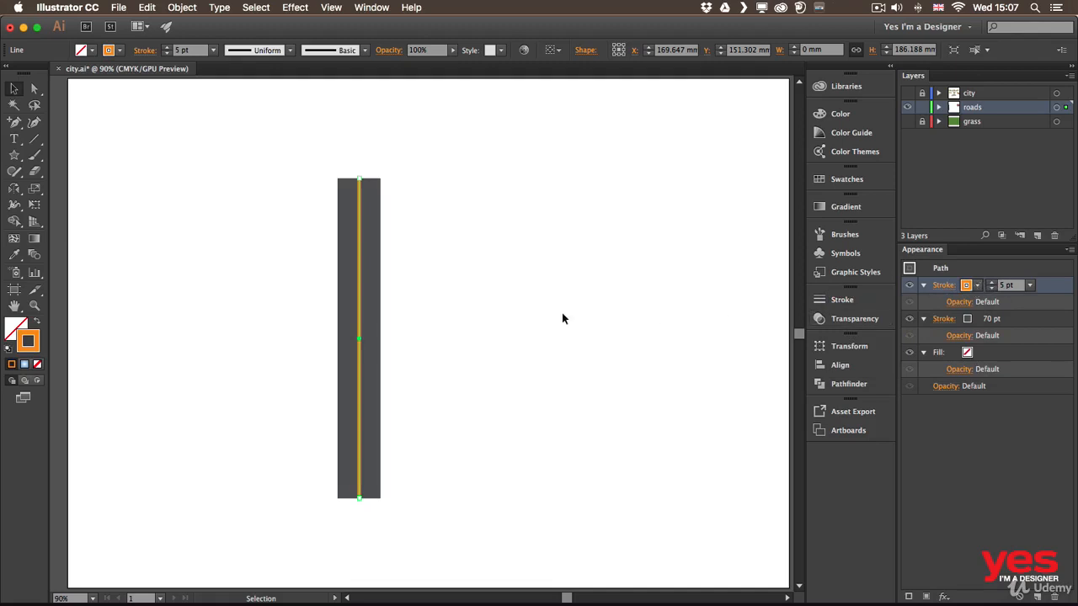
{"action": "left_click_drag", "start_coordinate": [363, 310], "coordinate": [714, 300]}
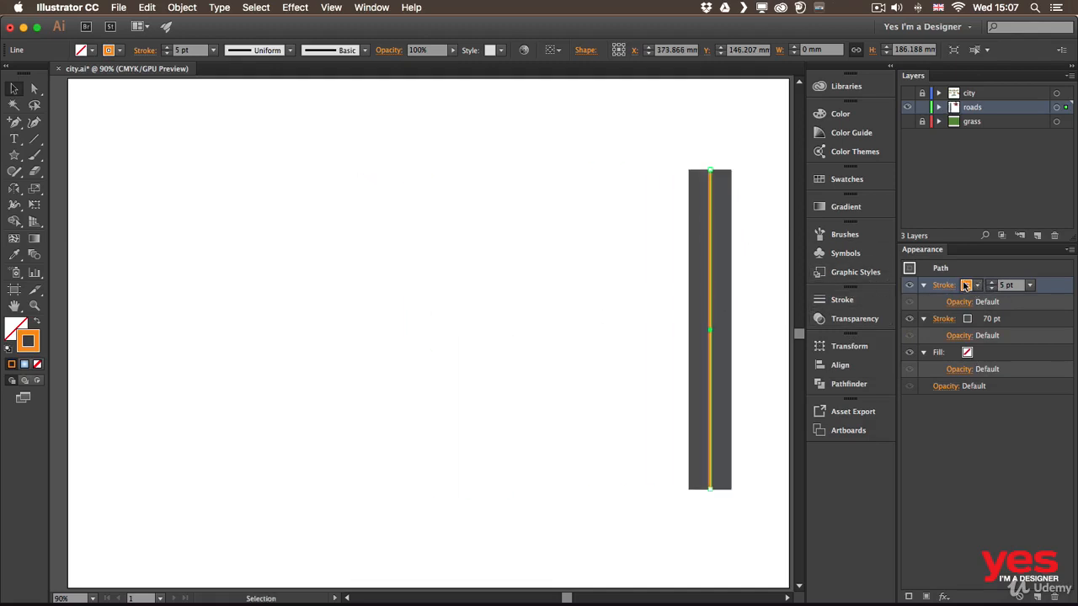
Turn the line's orange stroke into a dashed line and set its weight to 6 pt
{"action": "left_click", "coordinate": [991, 282]}
{"action": "left_click", "coordinate": [991, 282]}
{"action": "left_click", "coordinate": [991, 282]}
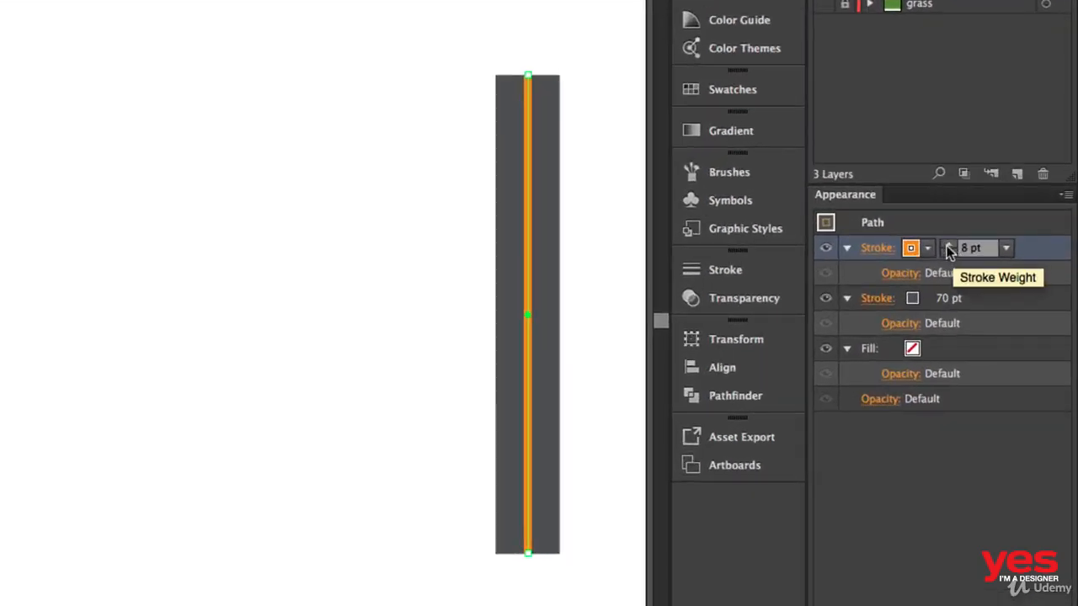
{"action": "left_click", "coordinate": [872, 250]}
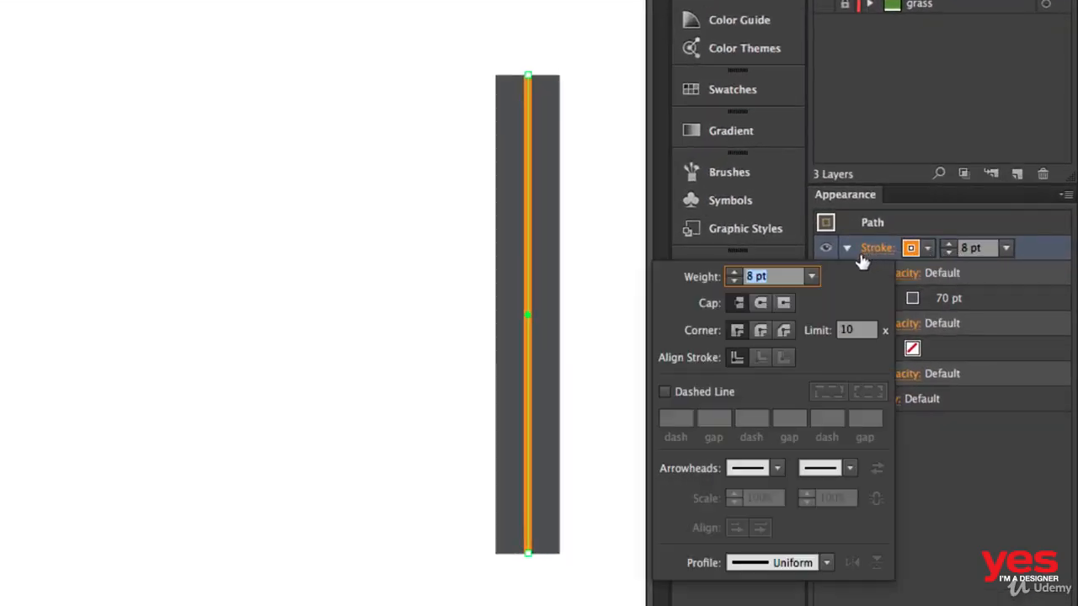
{"action": "left_click", "coordinate": [695, 393]}
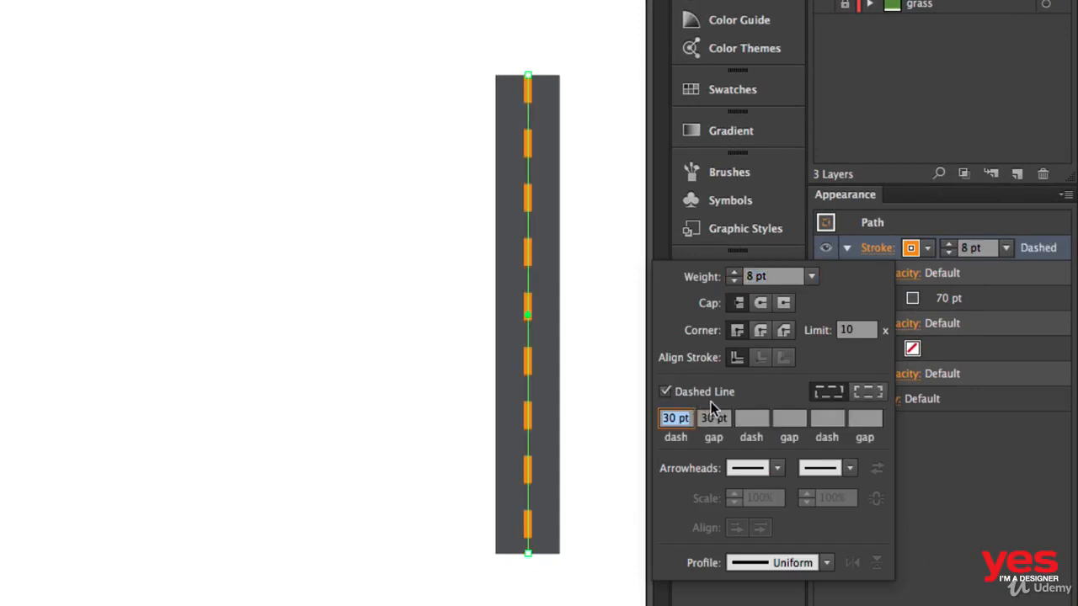
{"action": "left_click", "coordinate": [734, 281]}
{"action": "left_click", "coordinate": [734, 281]}
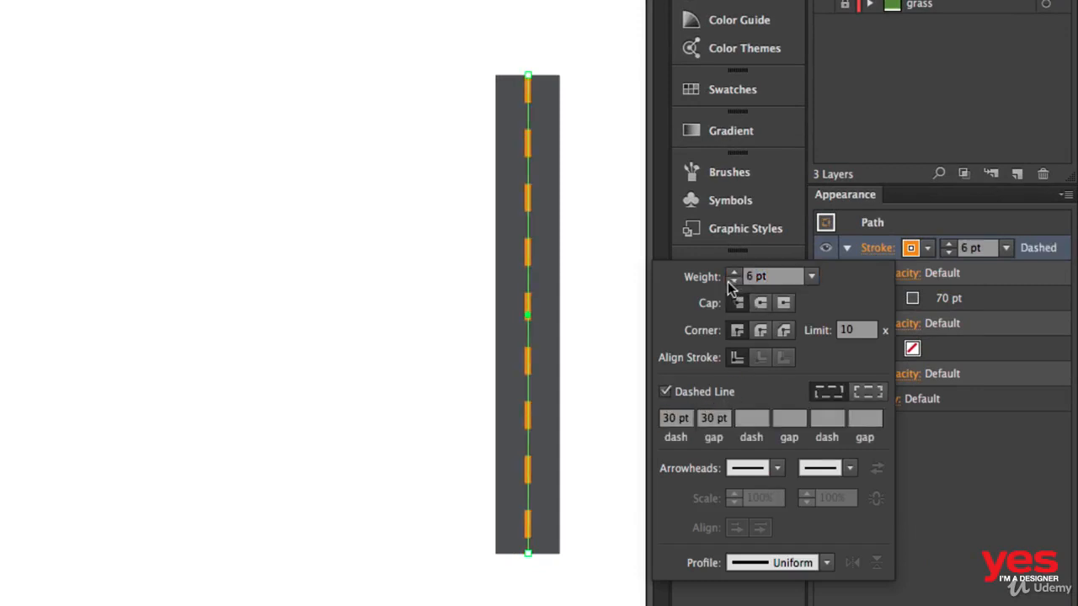
Set the orange dashed stroke's gap to 10 pt and its dash length to 21 pt
{"action": "left_click", "coordinate": [728, 417]}
{"action": "key", "text": "BackSpace"}
{"action": "type", "text": "1"}
{"action": "key", "text": "Return"}
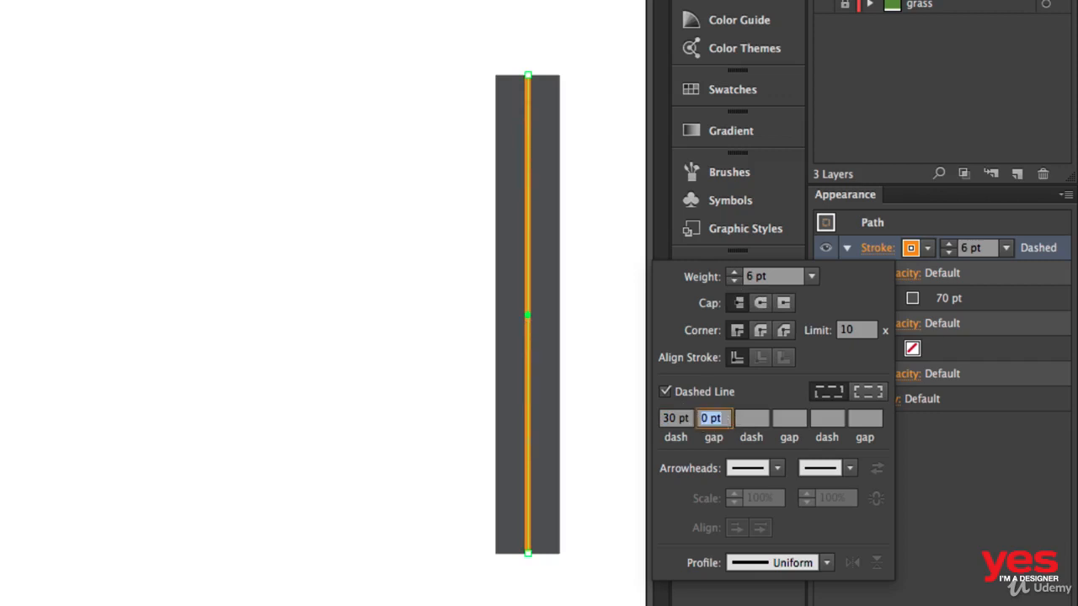
{"action": "type", "text": "10"}
{"action": "key", "text": "Return"}
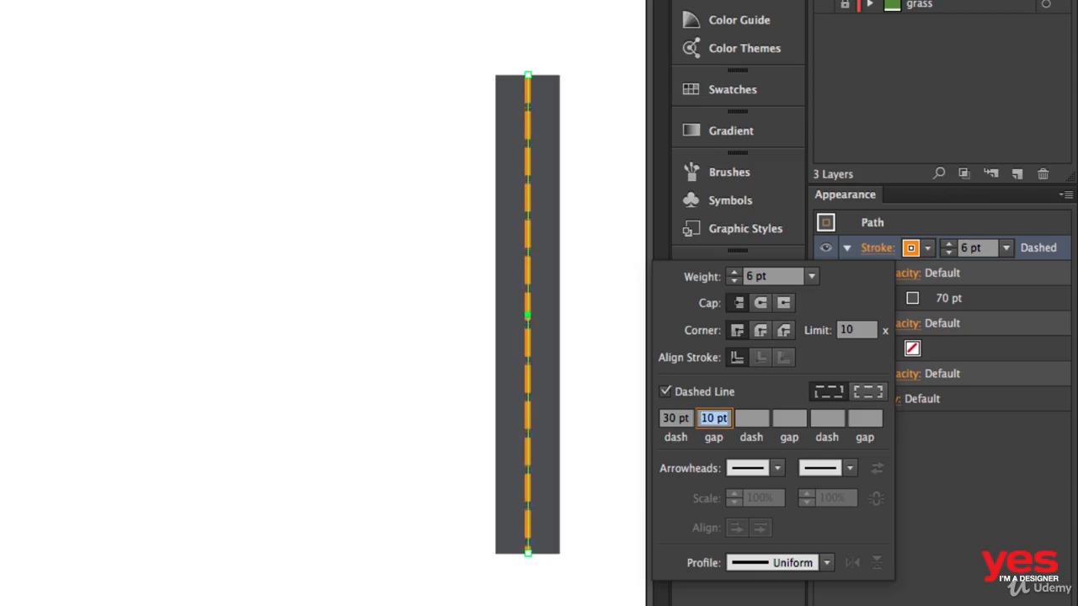
{"action": "left_click", "coordinate": [676, 419]}
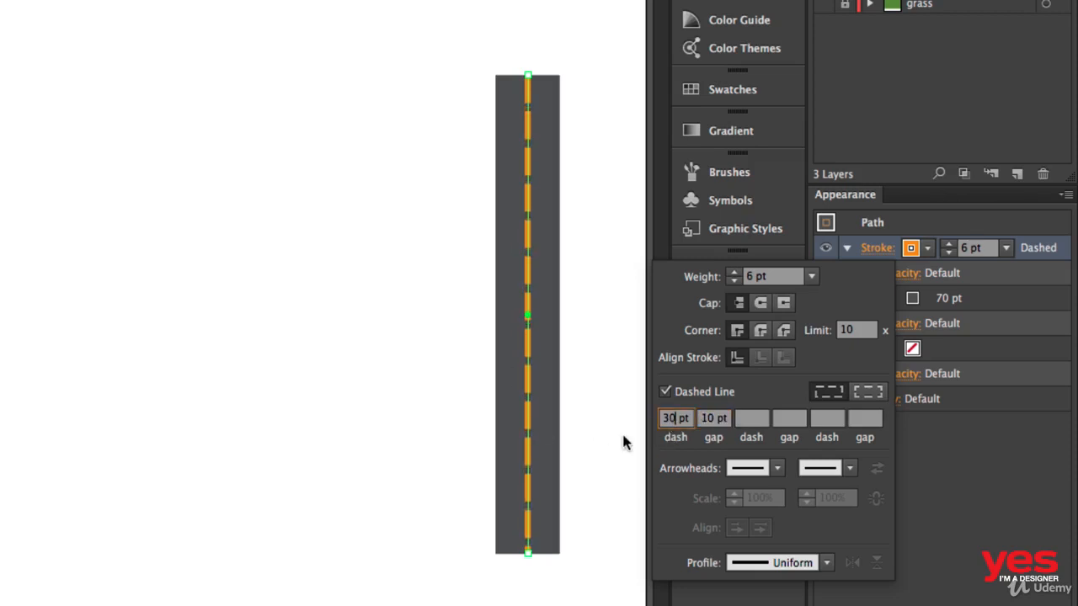
{"action": "type", "text": "28"}
{"action": "key", "text": "Return"}
{"action": "type", "text": "21"}
{"action": "key", "text": "Return"}
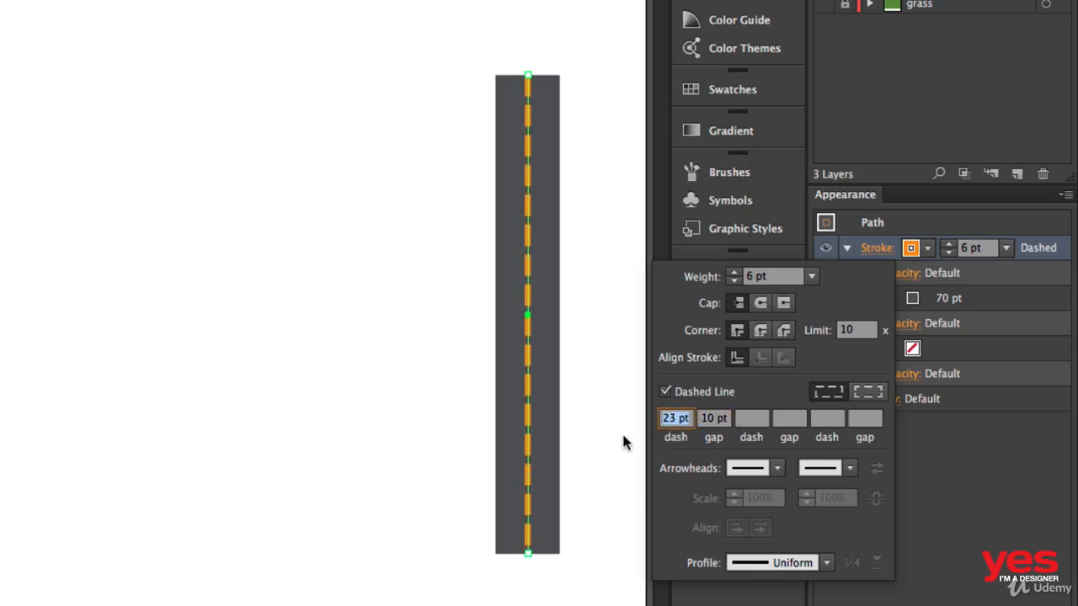
Increase the orange dashed stroke's gap to 16 pt
{"action": "left_click", "coordinate": [723, 416]}
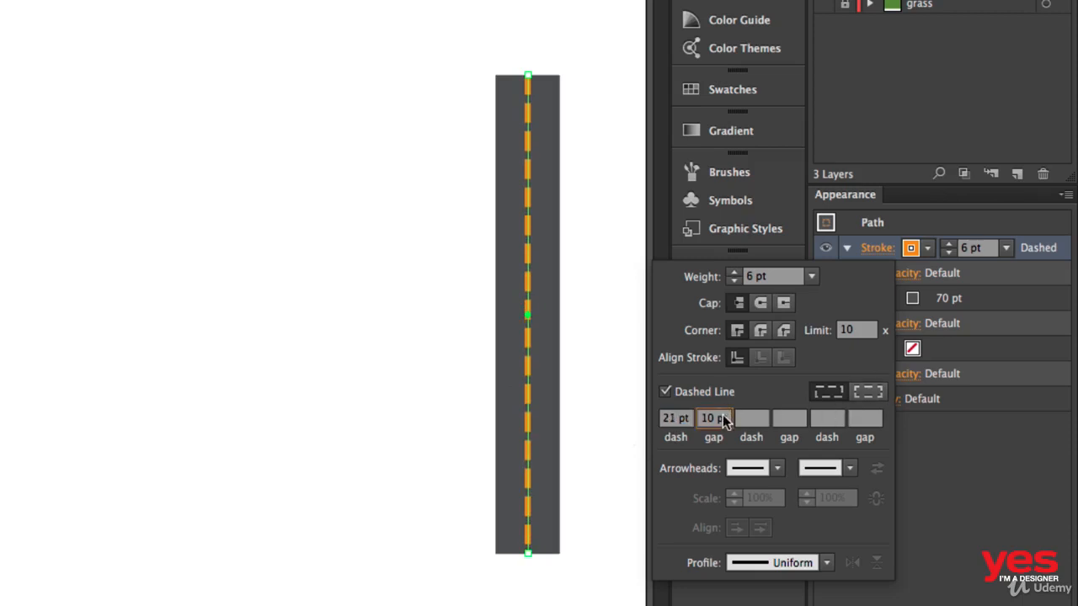
{"action": "key", "text": "Up"}
{"action": "key", "text": "Up"}
{"action": "key", "text": "Up"}
{"action": "key", "text": "Up"}
{"action": "key", "text": "Up"}
{"action": "key", "text": "Up"}
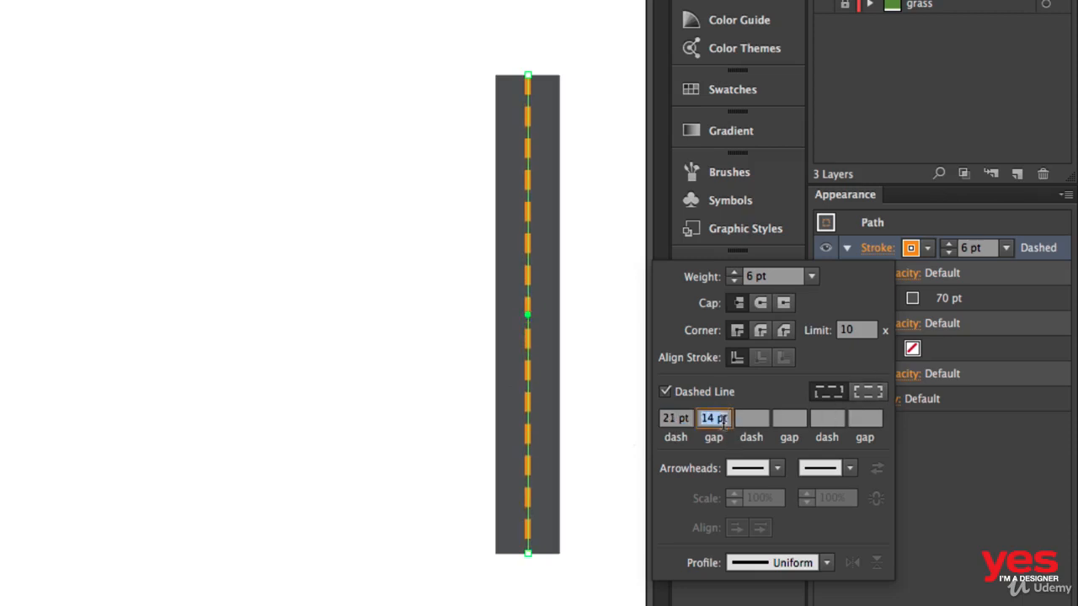
{"action": "left_click", "coordinate": [360, 359]}
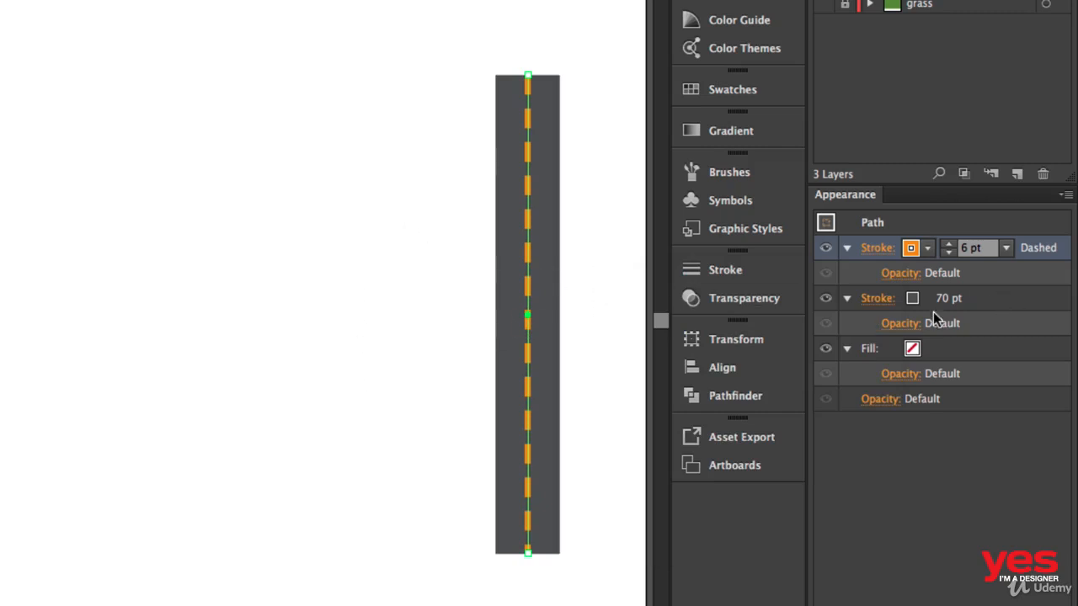
Add a third stroke below the 70 pt dark grey one, 80 pt wide and coloured light grey, trying yellow and red first
{"action": "left_click", "coordinate": [996, 263]}
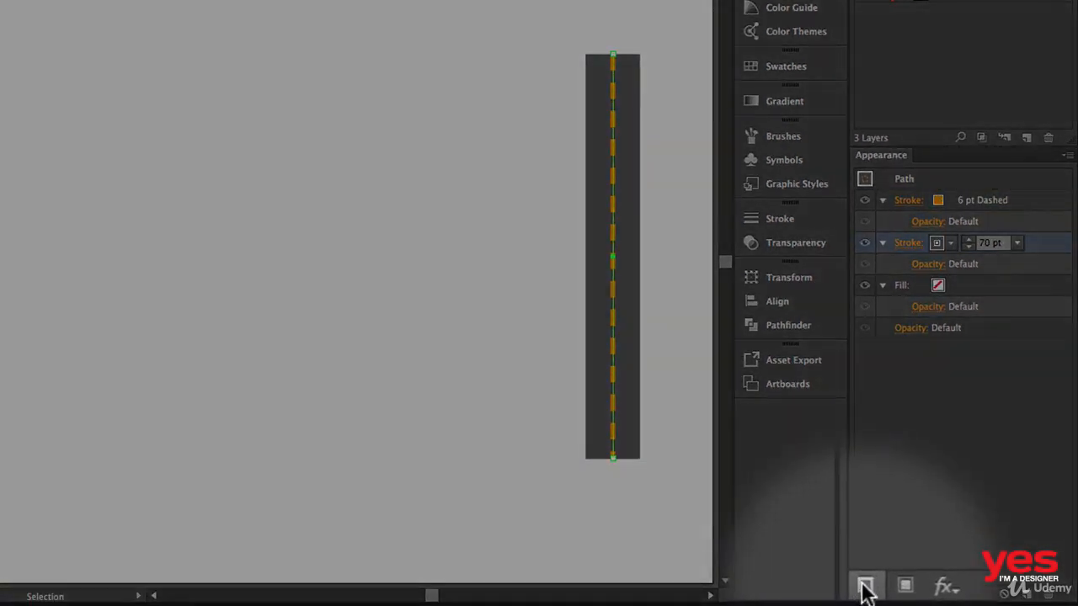
{"action": "left_click", "coordinate": [864, 585]}
{"action": "left_click", "coordinate": [956, 288]}
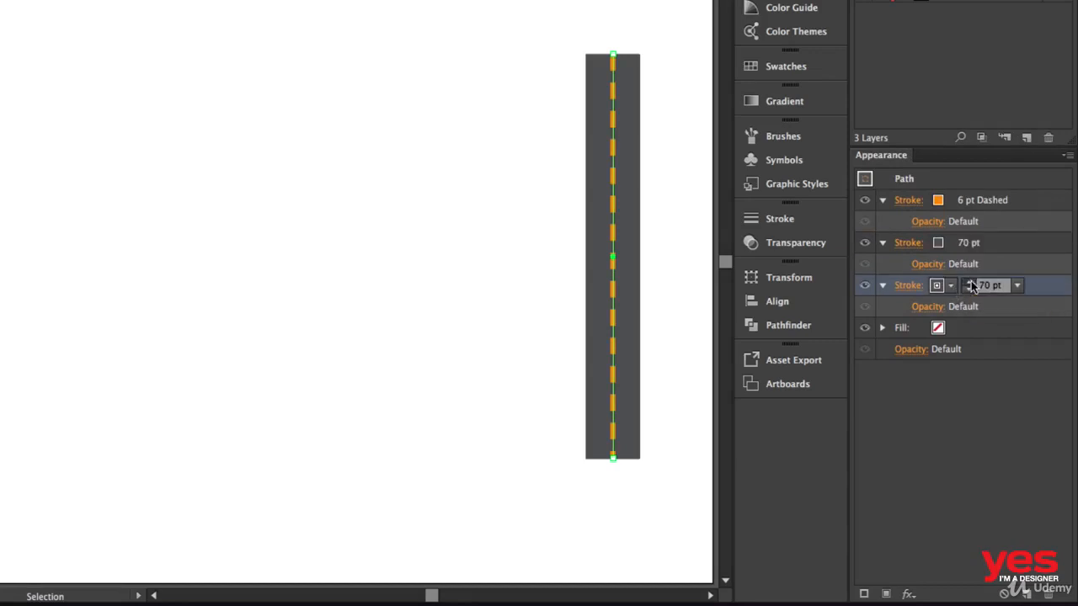
{"action": "left_click", "coordinate": [969, 282], "text": "shift"}
{"action": "left_click", "coordinate": [943, 287]}
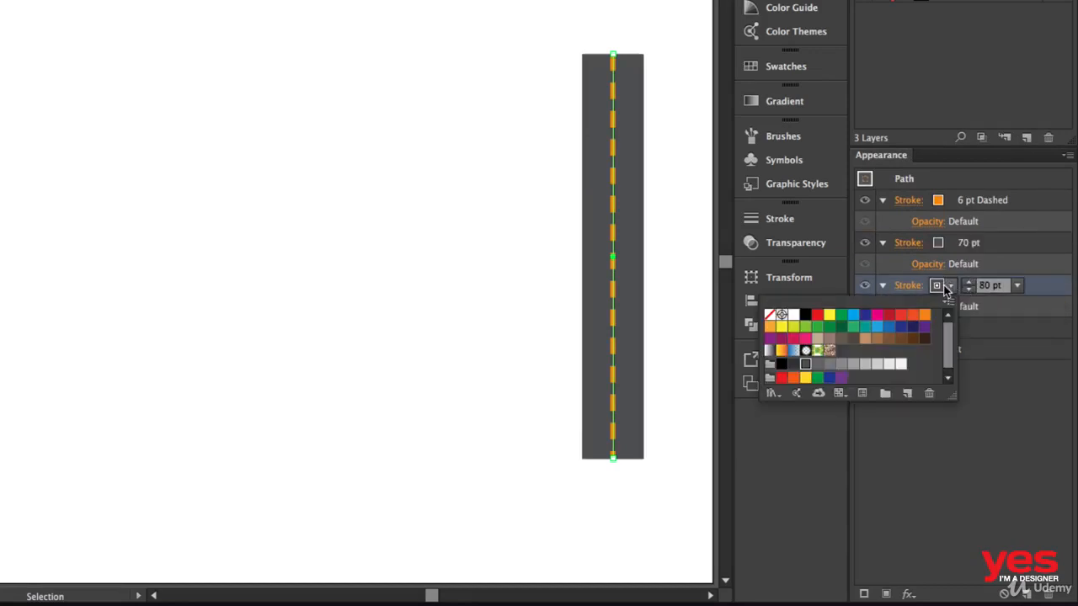
{"action": "left_click", "coordinate": [828, 316]}
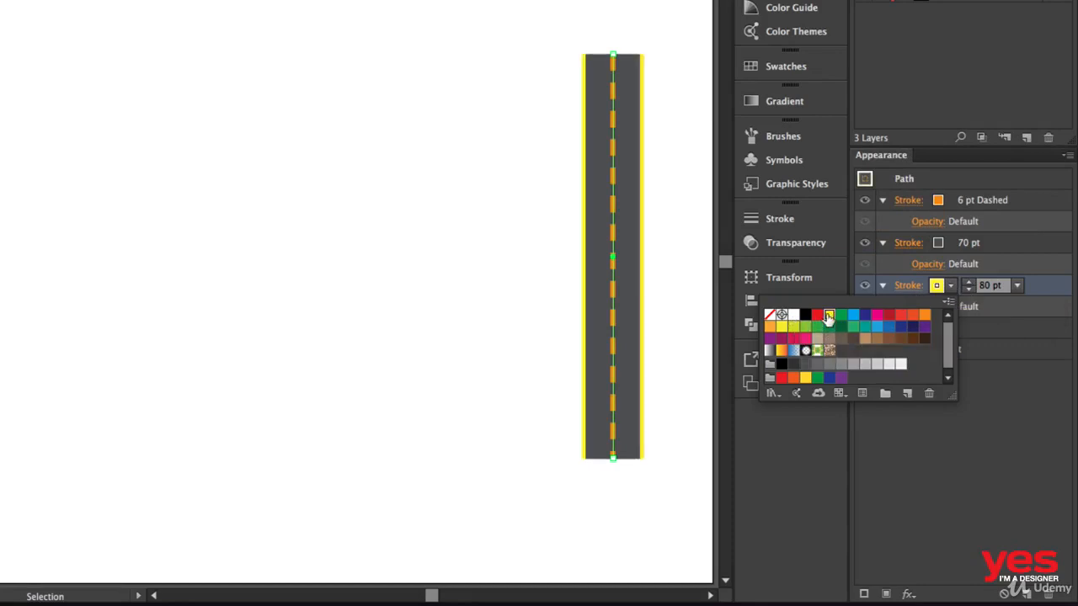
{"action": "left_click", "coordinate": [816, 317]}
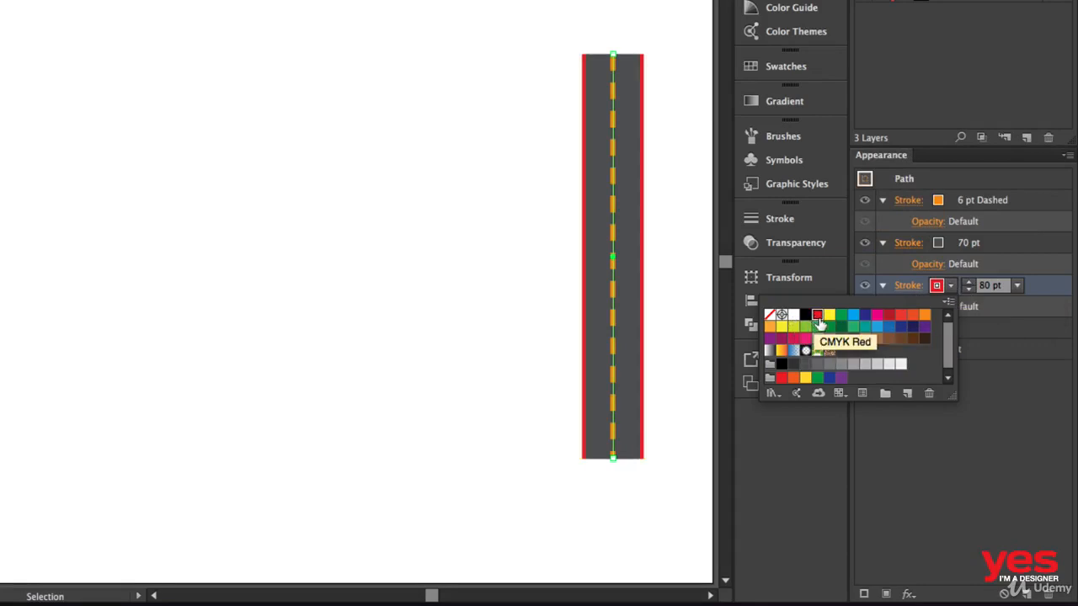
{"action": "left_click", "coordinate": [887, 366]}
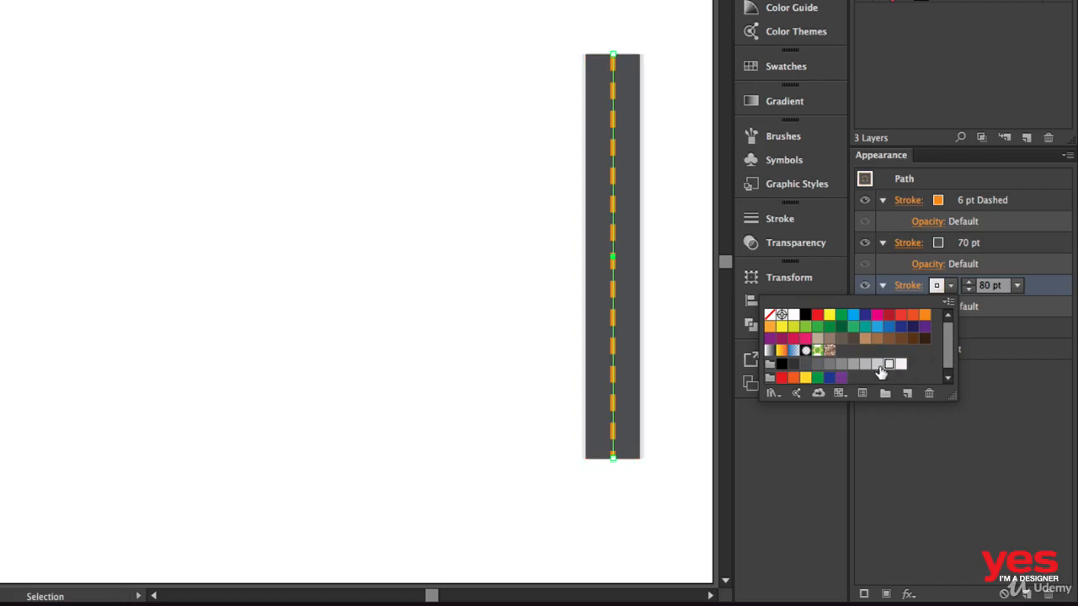
{"action": "left_click", "coordinate": [877, 365]}
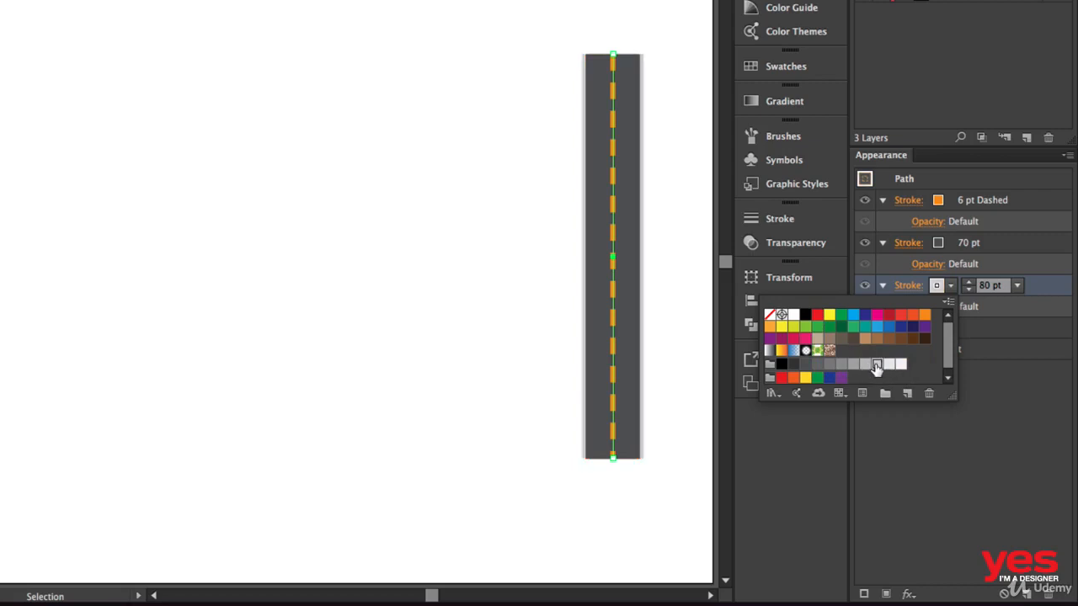
Widen the light grey stroke to 85 pt and move the road across to the left part of the artboard
{"action": "left_click", "coordinate": [964, 281]}
{"action": "left_click", "coordinate": [964, 281]}
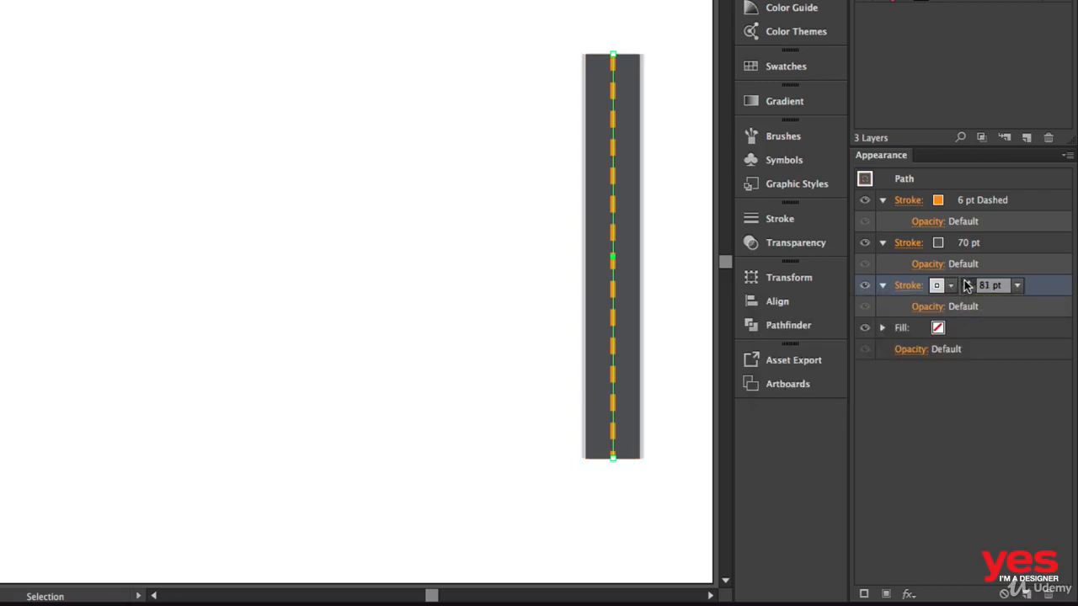
{"action": "left_click", "coordinate": [964, 282]}
{"action": "left_click", "coordinate": [964, 281]}
{"action": "left_click", "coordinate": [965, 281]}
{"action": "left_click", "coordinate": [964, 281]}
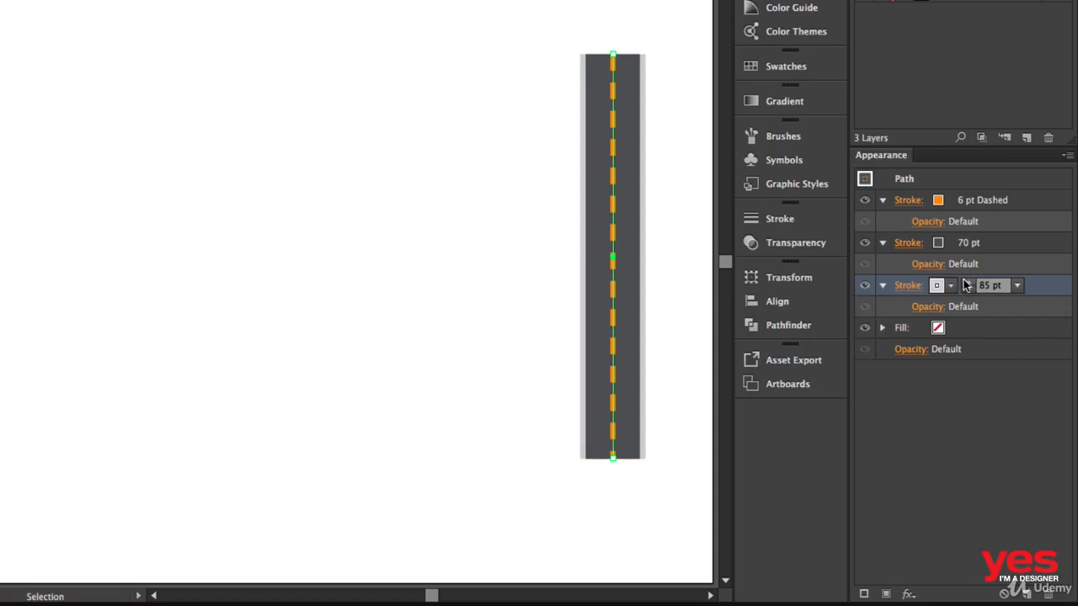
{"action": "left_click", "coordinate": [662, 311]}
{"action": "left_click_drag", "start_coordinate": [619, 237], "coordinate": [242, 270]}
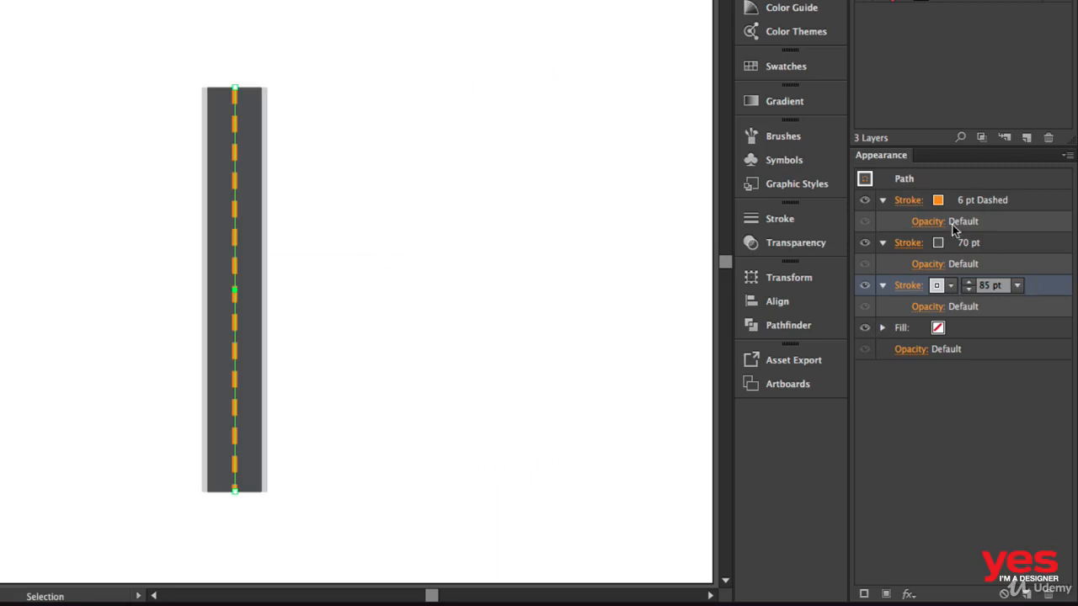
Hide and show again each of the road's three strokes in turn to examine how they are layered
{"action": "left_click", "coordinate": [863, 202]}
{"action": "left_click", "coordinate": [863, 201]}
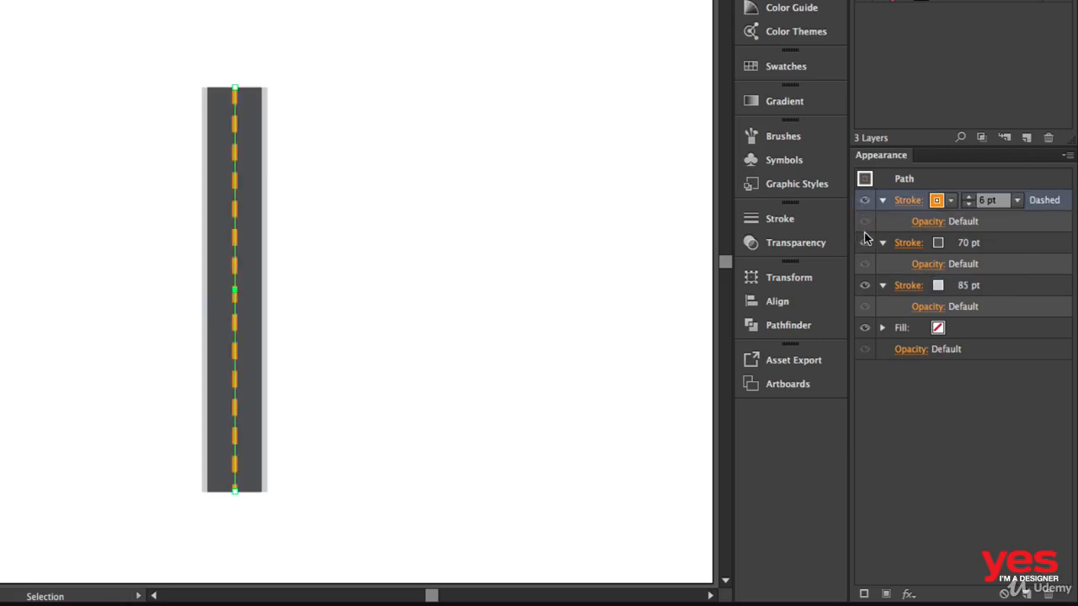
{"action": "left_click", "coordinate": [864, 244]}
{"action": "left_click", "coordinate": [865, 244]}
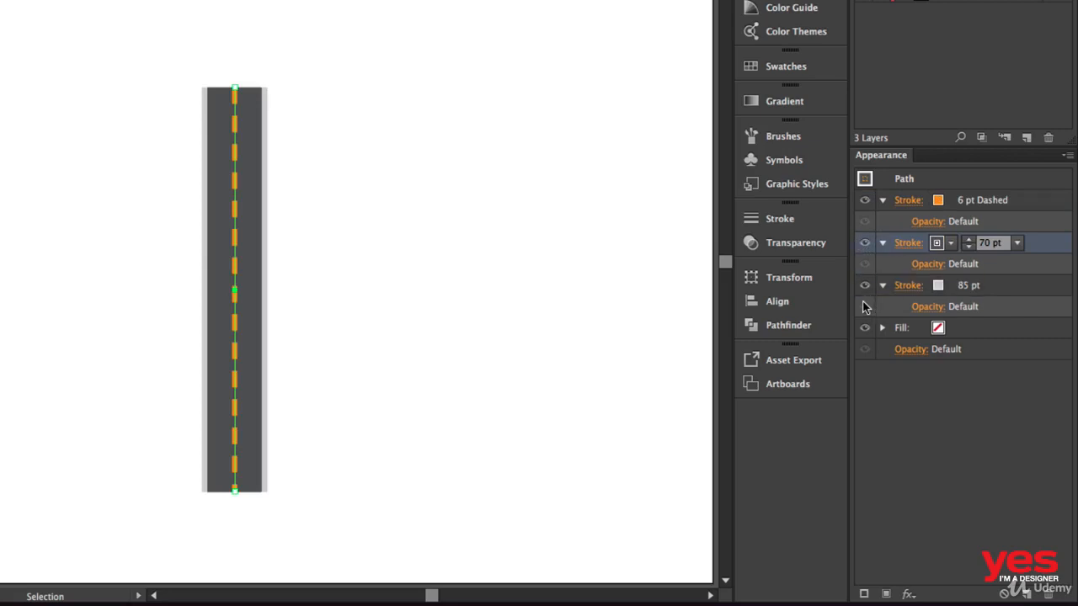
{"action": "left_click", "coordinate": [865, 287]}
{"action": "left_click", "coordinate": [864, 287]}
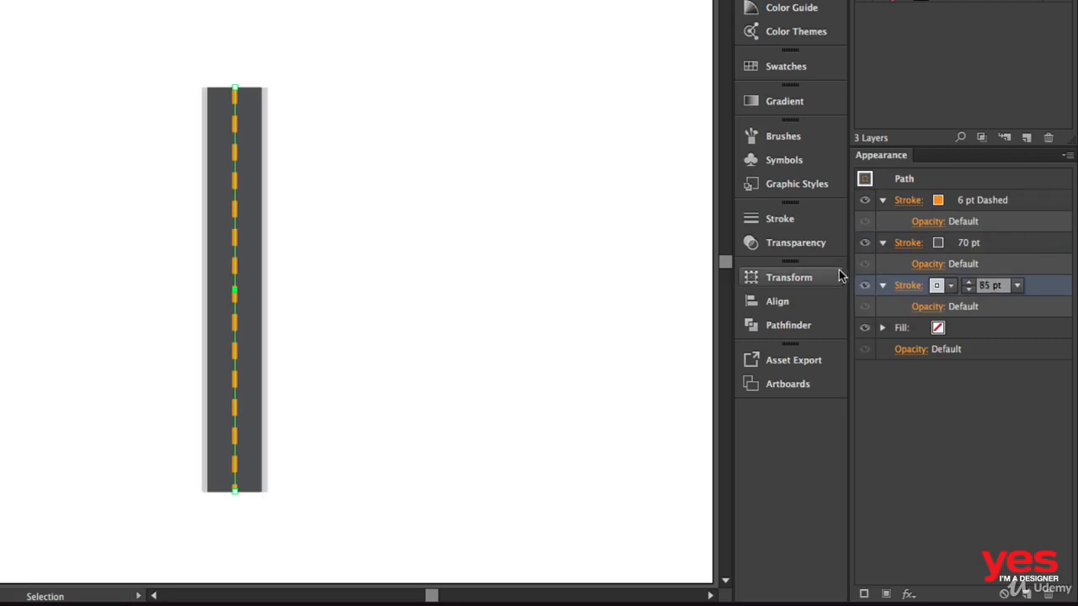
Move the road off the artboard beyond its right edge and shift the star up to clear space above it
{"action": "left_click_drag", "start_coordinate": [505, 251], "coordinate": [530, 330]}
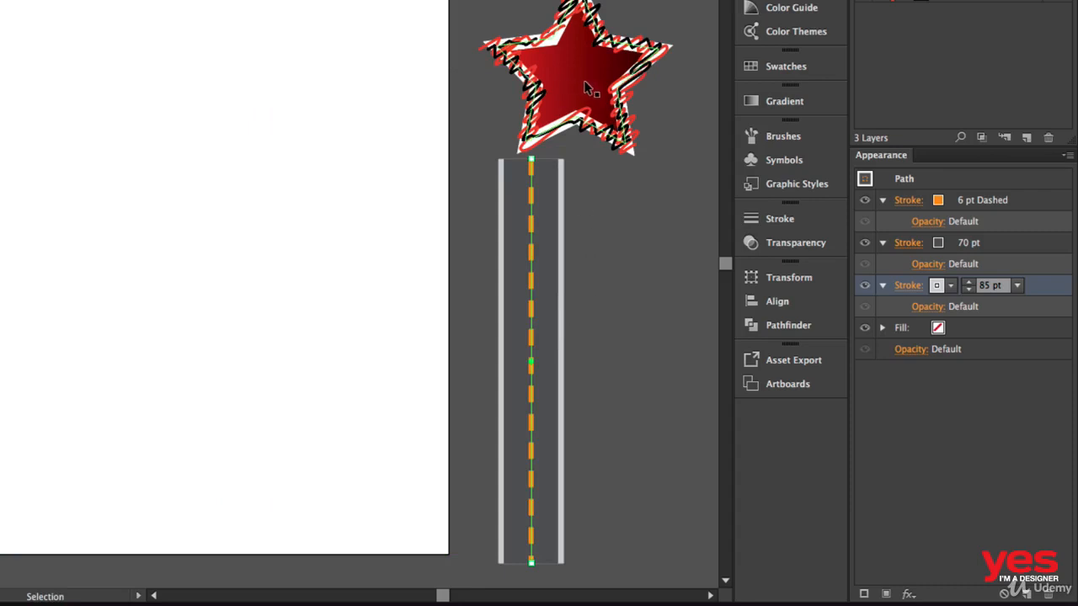
{"action": "left_click_drag", "start_coordinate": [588, 88], "coordinate": [583, 34]}
{"action": "left_click_drag", "start_coordinate": [623, 209], "coordinate": [566, 196]}
{"action": "left_click_drag", "start_coordinate": [479, 247], "coordinate": [499, 218]}
{"action": "left_click", "coordinate": [576, 224]}
{"action": "left_click", "coordinate": [488, 225]}
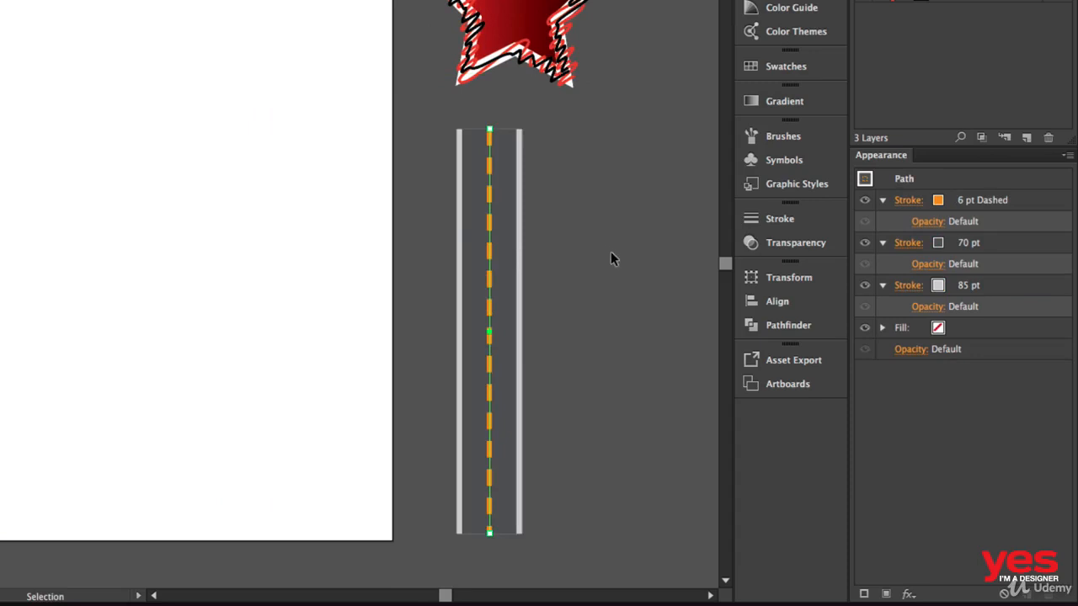
Widen the road's light grey stroke to 98 pt for broader pavements
{"action": "left_click", "coordinate": [964, 284]}
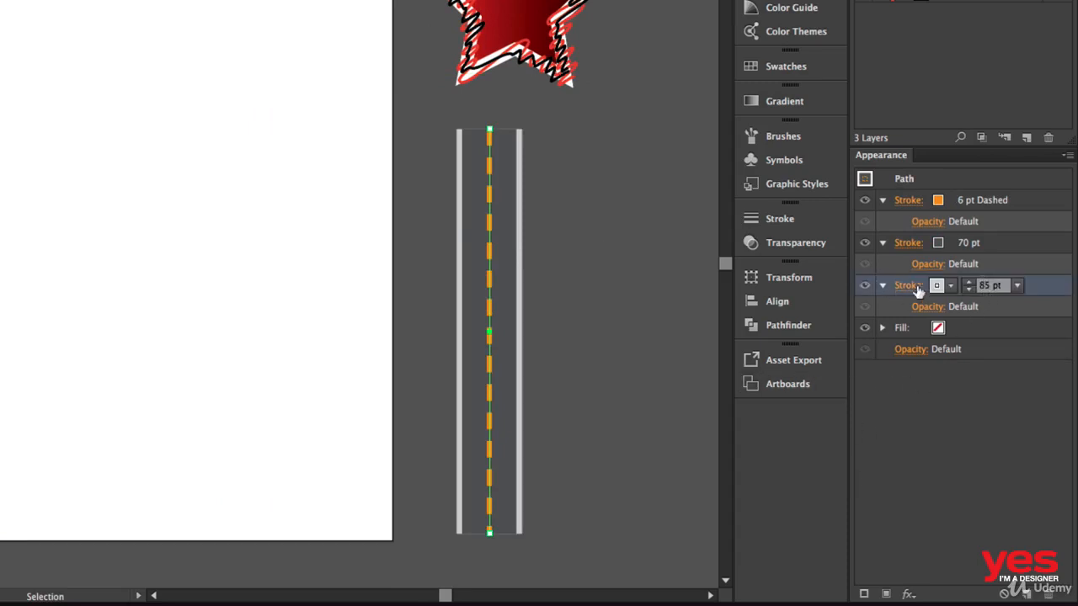
{"action": "left_click", "coordinate": [969, 282]}
{"action": "left_click", "coordinate": [969, 282]}
{"action": "left_click", "coordinate": [972, 283]}
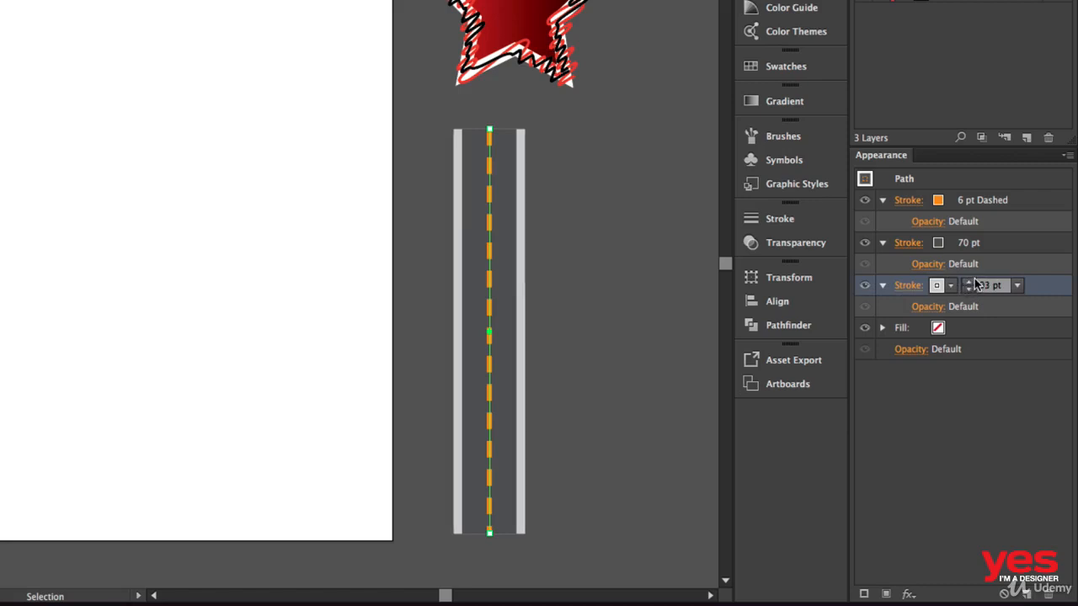
{"action": "left_click", "coordinate": [972, 283]}
{"action": "left_click", "coordinate": [972, 283]}
{"action": "left_click", "coordinate": [973, 283]}
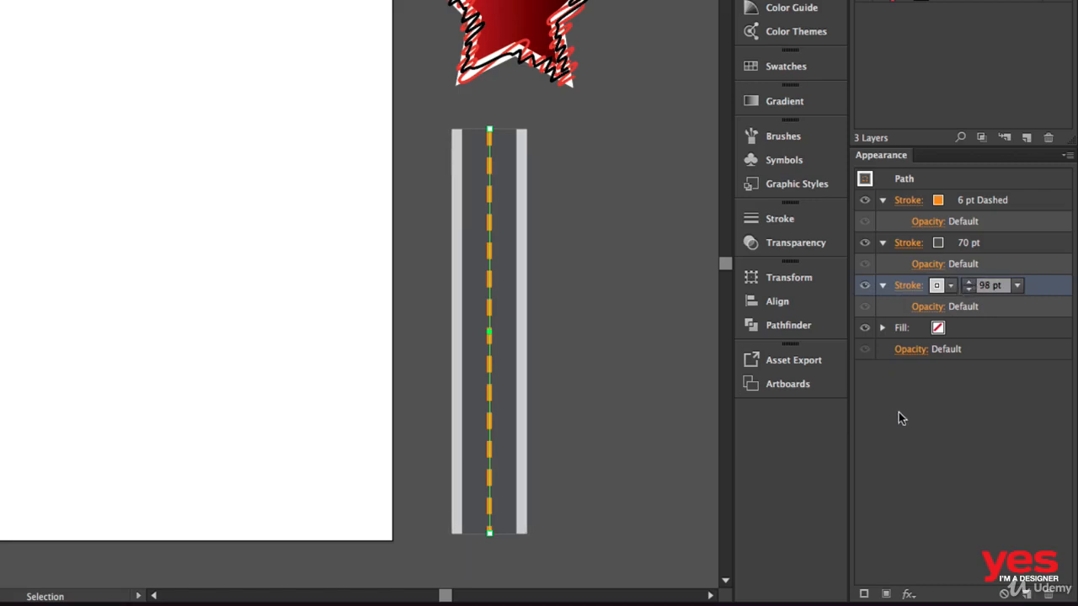
Add another 98 pt stroke directly above the light grey one and colour it dark grey
{"action": "left_click", "coordinate": [864, 592]}
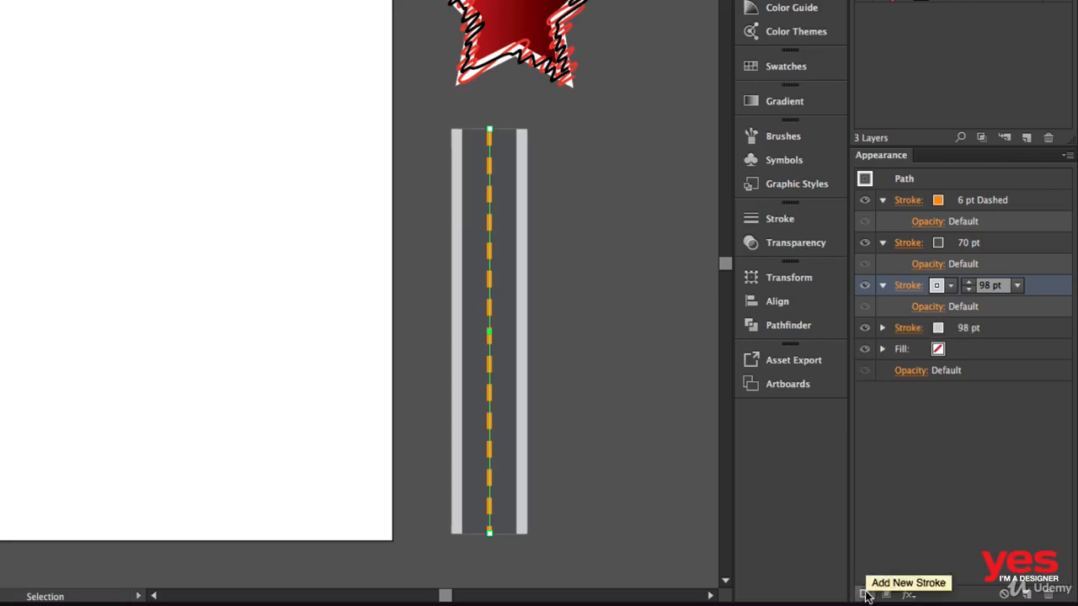
{"action": "left_click", "coordinate": [950, 286]}
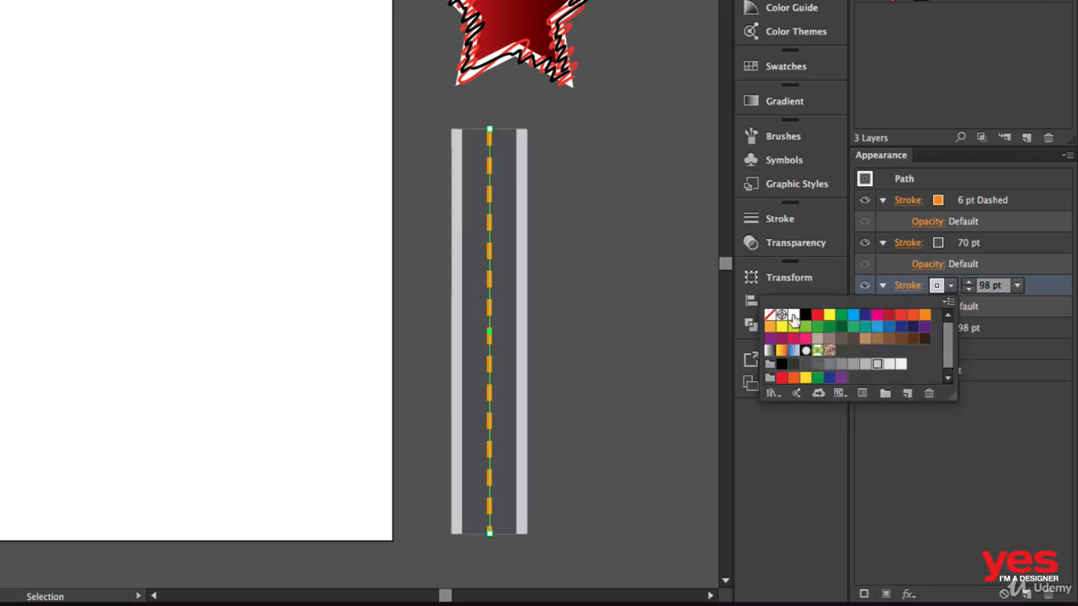
{"action": "left_click", "coordinate": [816, 367]}
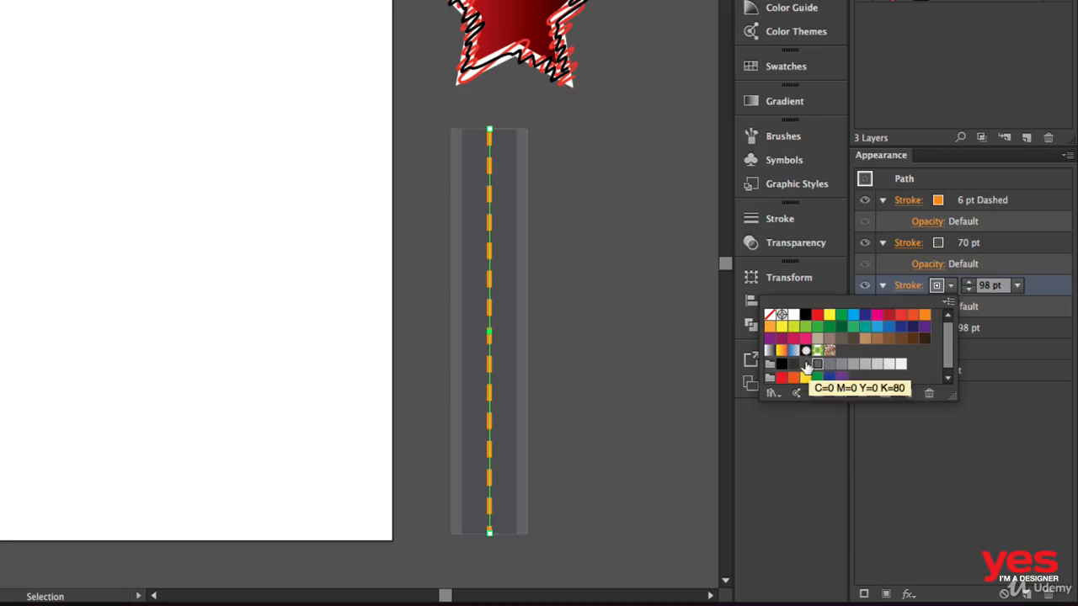
{"action": "left_click", "coordinate": [984, 398]}
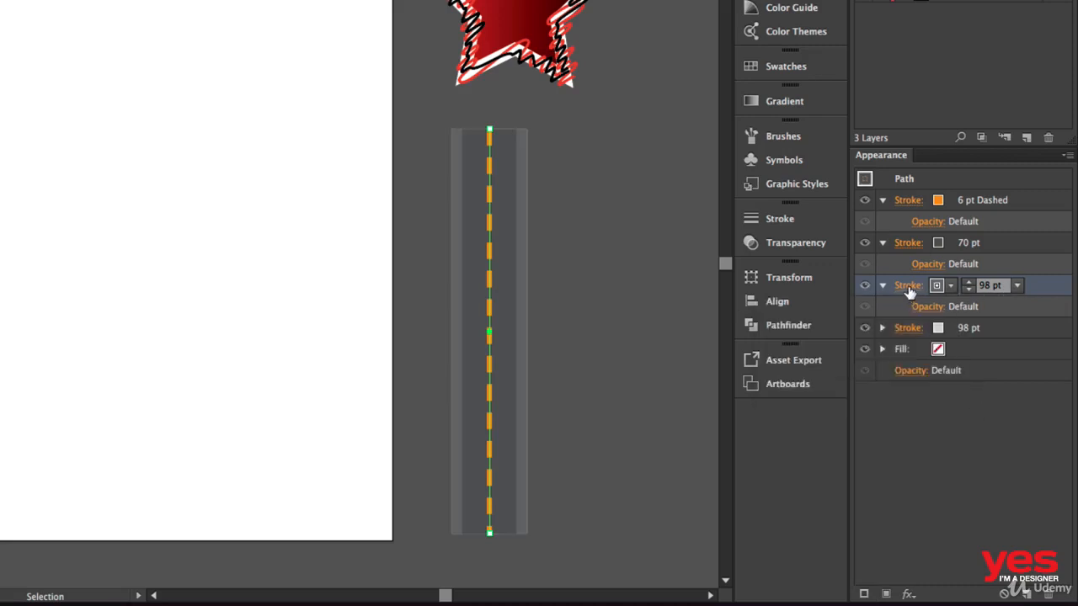
Turn on dashes for the dark grey 98 pt stroke and clear its gap value
{"action": "left_click", "coordinate": [908, 287]}
{"action": "left_click", "coordinate": [761, 405]}
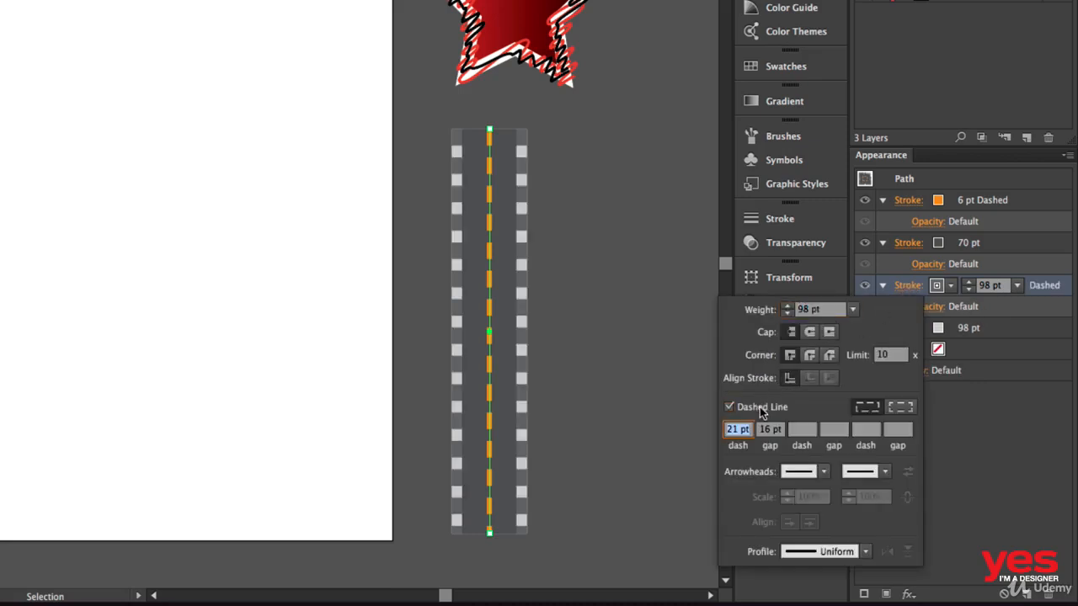
{"action": "left_click", "coordinate": [766, 431]}
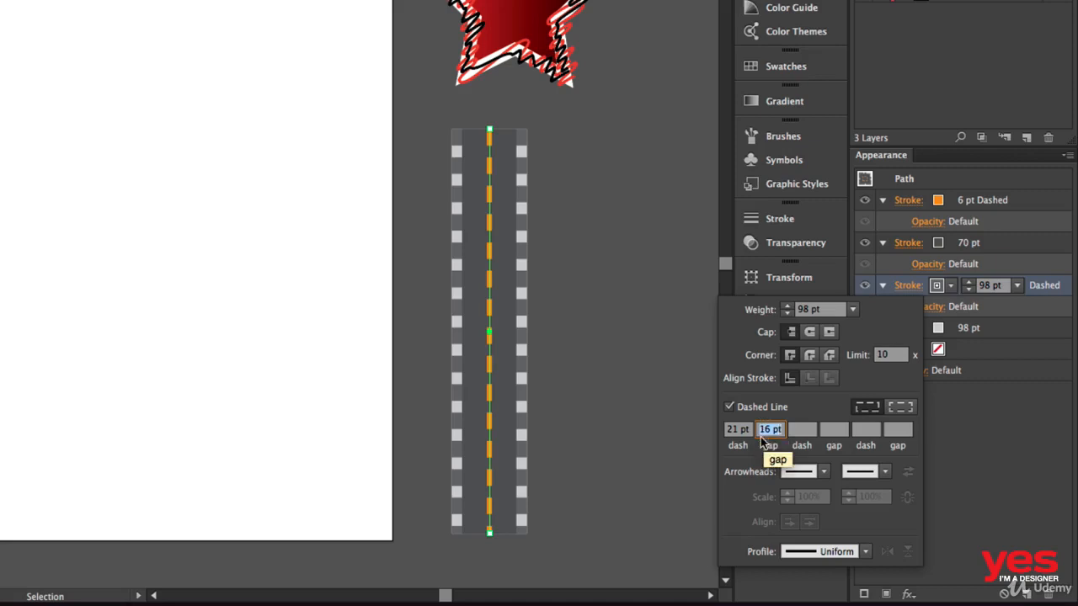
{"action": "key", "text": "BackSpace"}
Shorten the dash length of the dark grey 98 pt stroke to 1 pt
{"action": "left_click", "coordinate": [748, 430]}
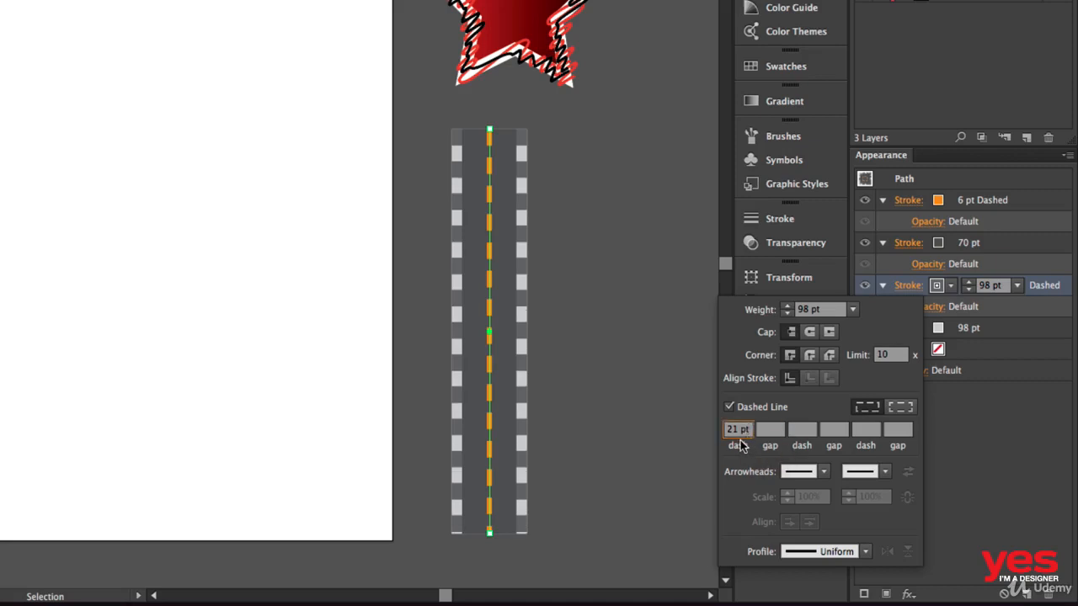
{"action": "key", "text": "Down"}
{"action": "key", "text": "Down"}
{"action": "key", "text": "Down"}
{"action": "key", "text": "Down"}
{"action": "key", "text": "Down"}
{"action": "key", "text": "Down"}
{"action": "key", "text": "Down"}
{"action": "key", "text": "Down"}
{"action": "key", "text": "Down"}
{"action": "key", "text": "Down"}
{"action": "key", "text": "Down"}
{"action": "key", "text": "Down"}
{"action": "key", "text": "Down"}
{"action": "key", "text": "Down"}
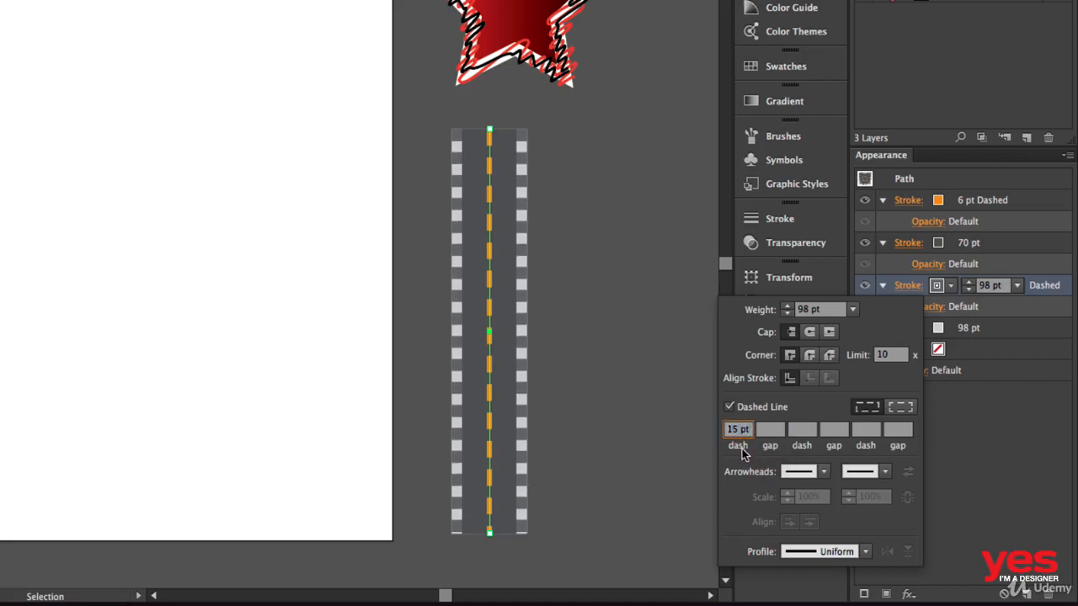
{"action": "key", "text": "Down"}
{"action": "key", "text": "Down"}
{"action": "key", "text": "Down"}
{"action": "key", "text": "Down"}
{"action": "key", "text": "Down"}
{"action": "key", "text": "Down"}
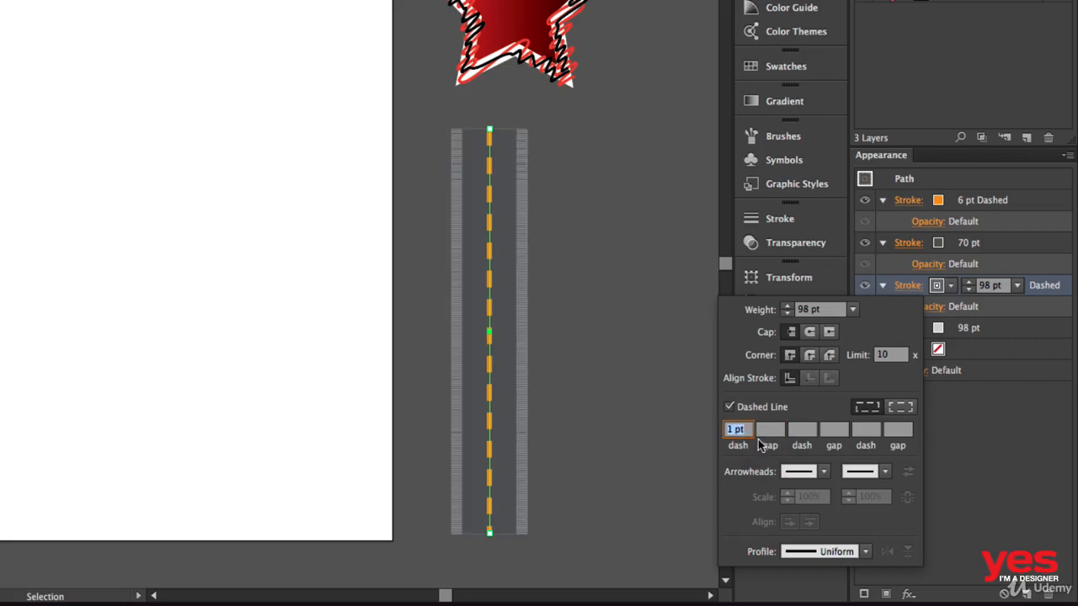
Space out the pavement's dividing lines by trying gaps of 10 pt and 20 pt, settling on 30 pt
{"action": "left_click", "coordinate": [770, 431]}
{"action": "type", "text": "10"}
{"action": "key", "text": "Return"}
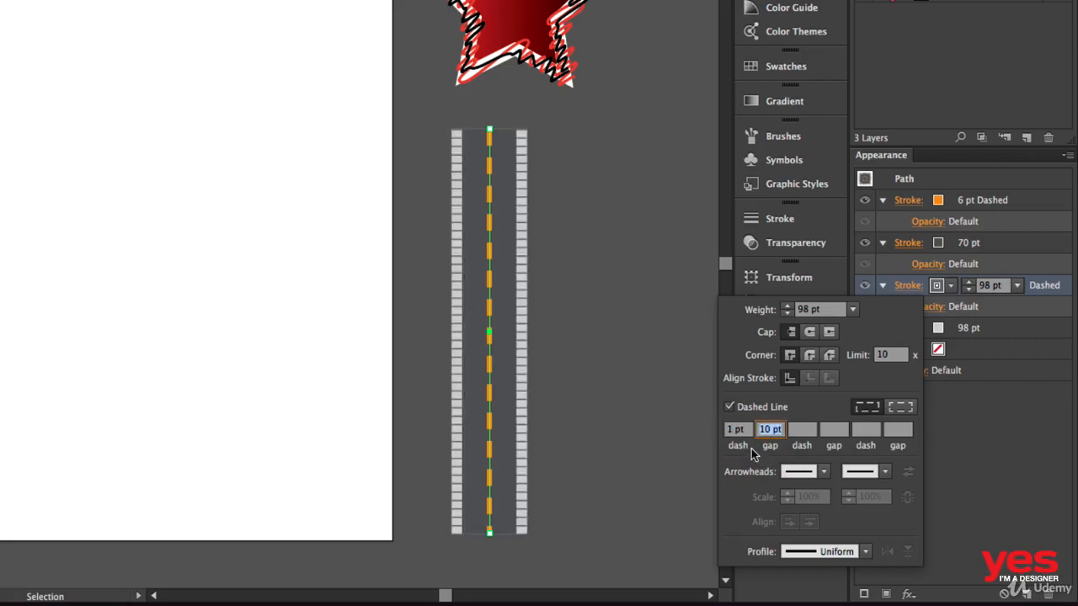
{"action": "type", "text": "20"}
{"action": "key", "text": "Return"}
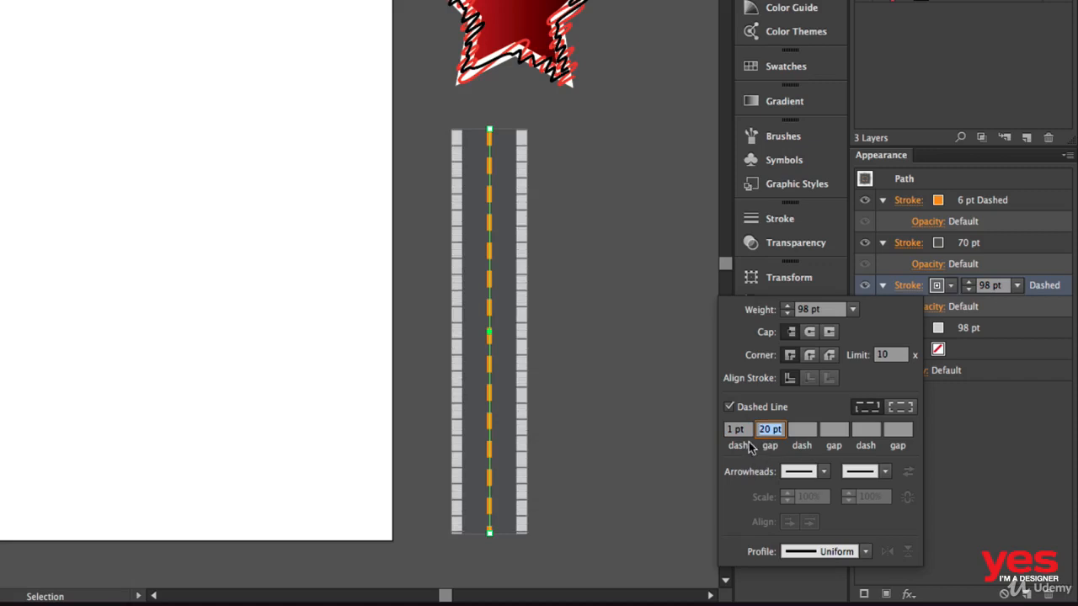
{"action": "type", "text": "30"}
{"action": "key", "text": "Return"}
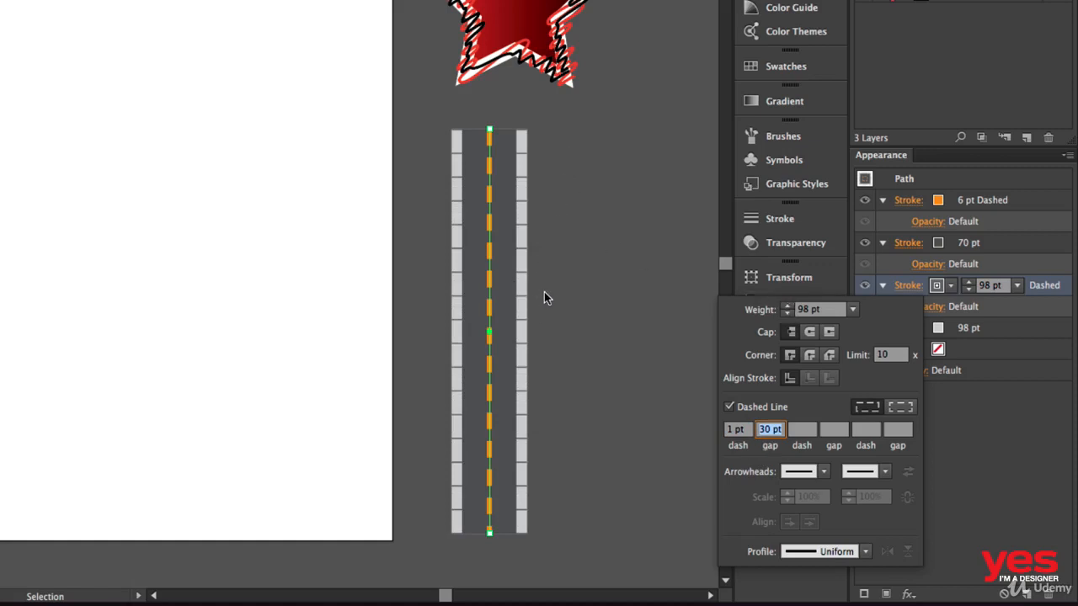
{"action": "key", "text": "Escape"}
Thin the road's dashed orange centre line to 4 pt and add a duplicate of that stroke
{"action": "left_click", "coordinate": [954, 205]}
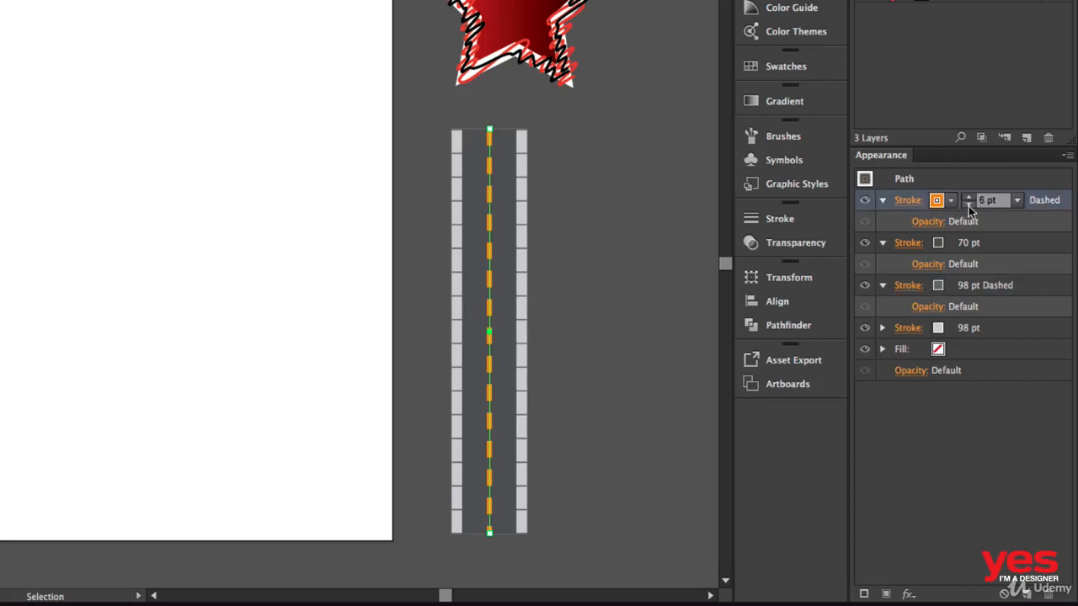
{"action": "left_click", "coordinate": [969, 205]}
{"action": "left_click", "coordinate": [863, 594]}
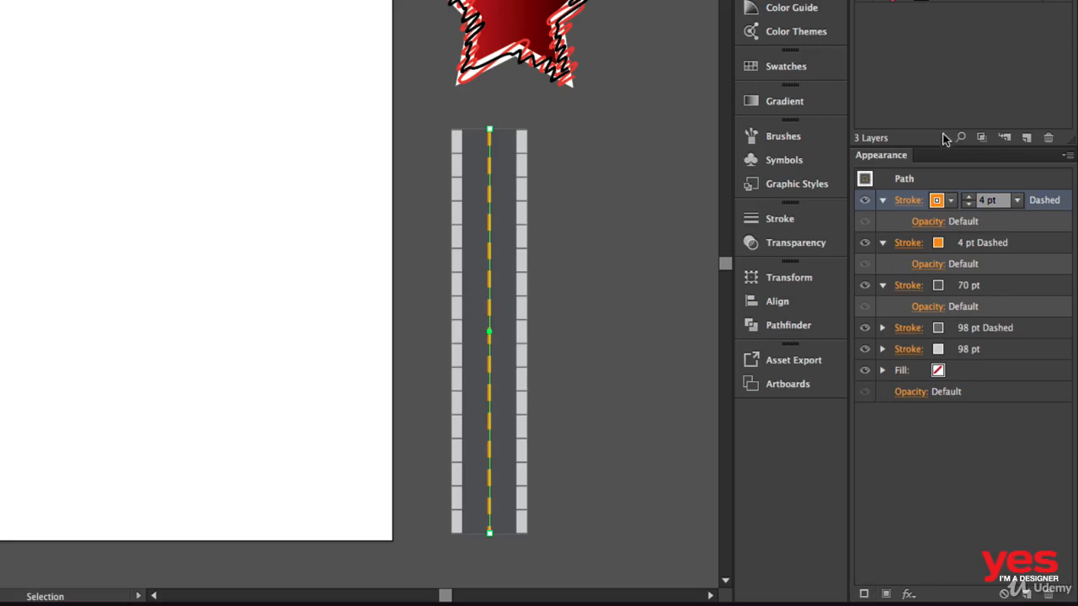
Widen the lower of the two orange strokes to 70 pt and turn off its dashes to make it solid
{"action": "left_click", "coordinate": [972, 246]}
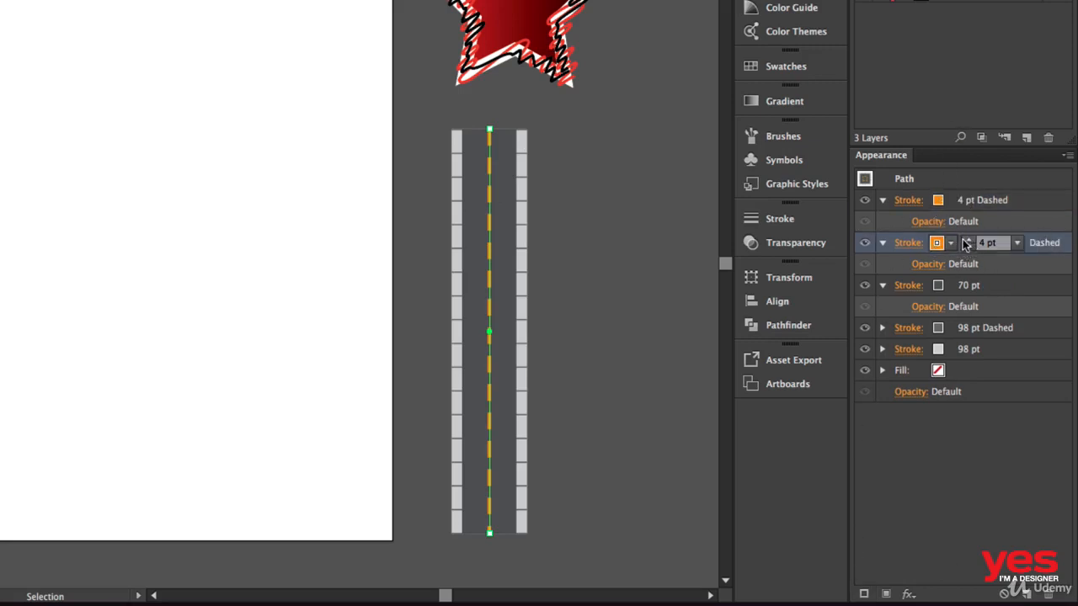
{"action": "left_click", "coordinate": [966, 242]}
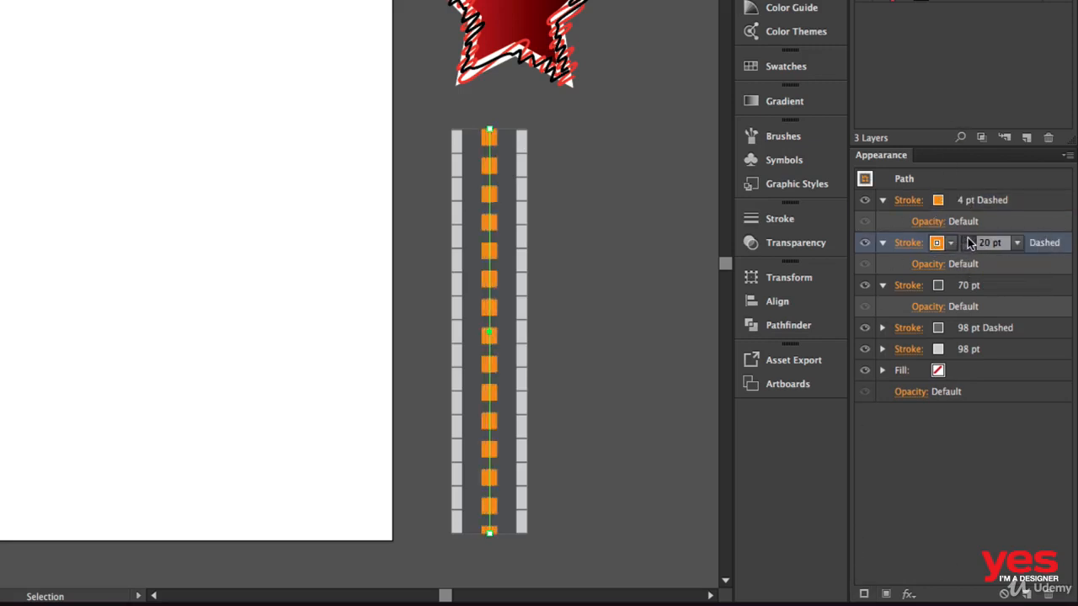
{"action": "left_click", "coordinate": [966, 242]}
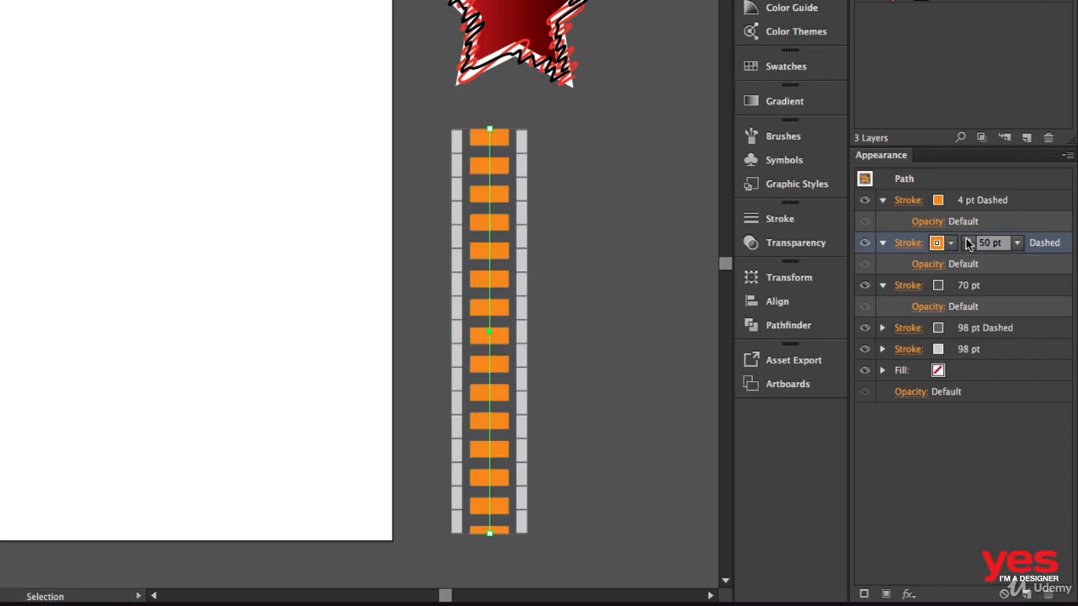
{"action": "left_click", "coordinate": [967, 242]}
{"action": "left_click", "coordinate": [967, 242]}
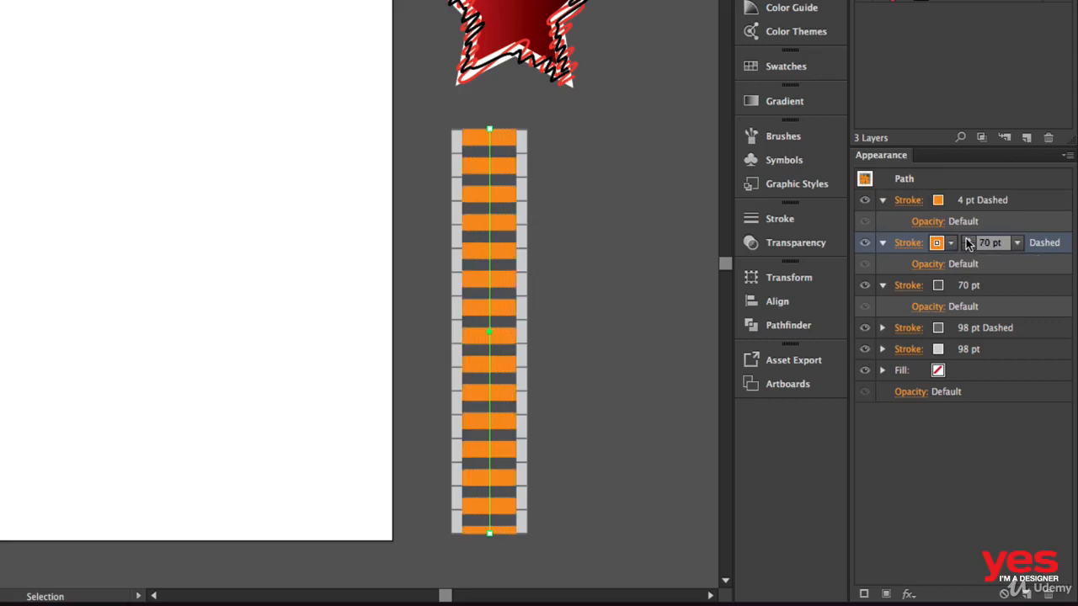
{"action": "left_click", "coordinate": [914, 242]}
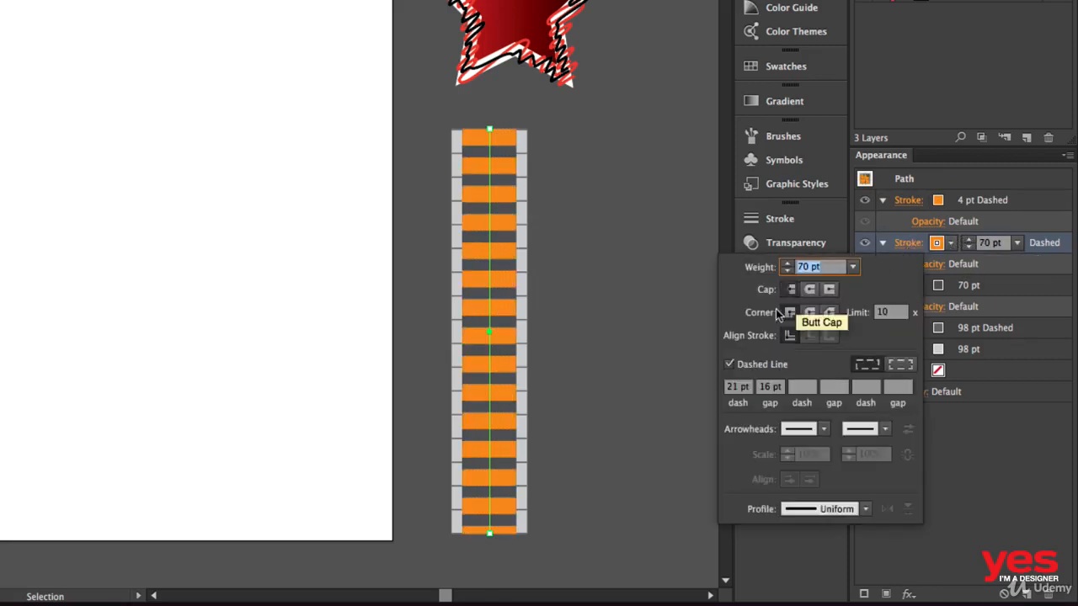
{"action": "left_click", "coordinate": [731, 365]}
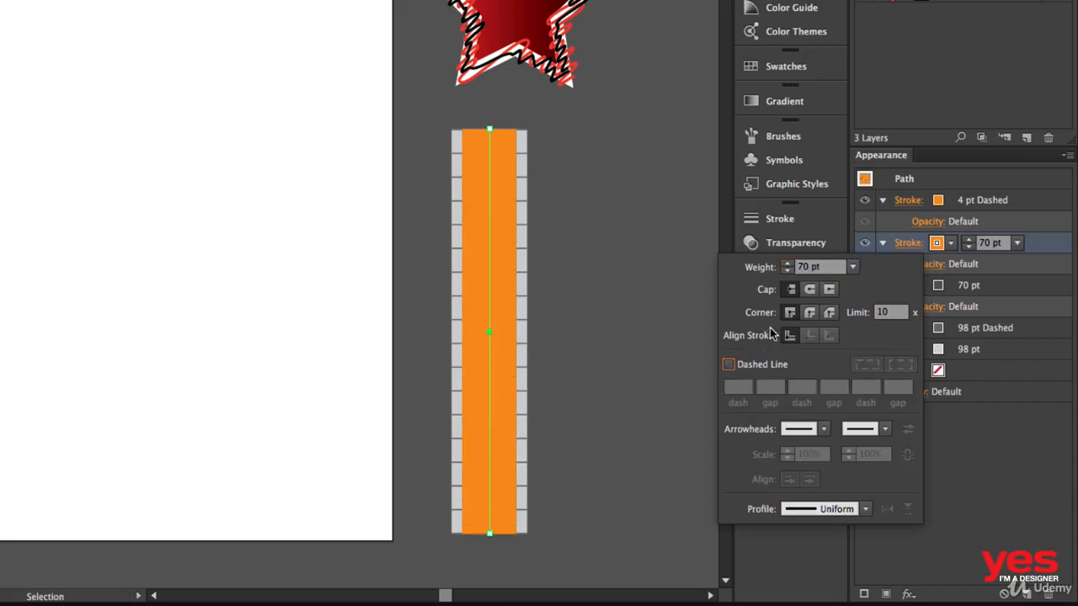
{"action": "left_click", "coordinate": [940, 416]}
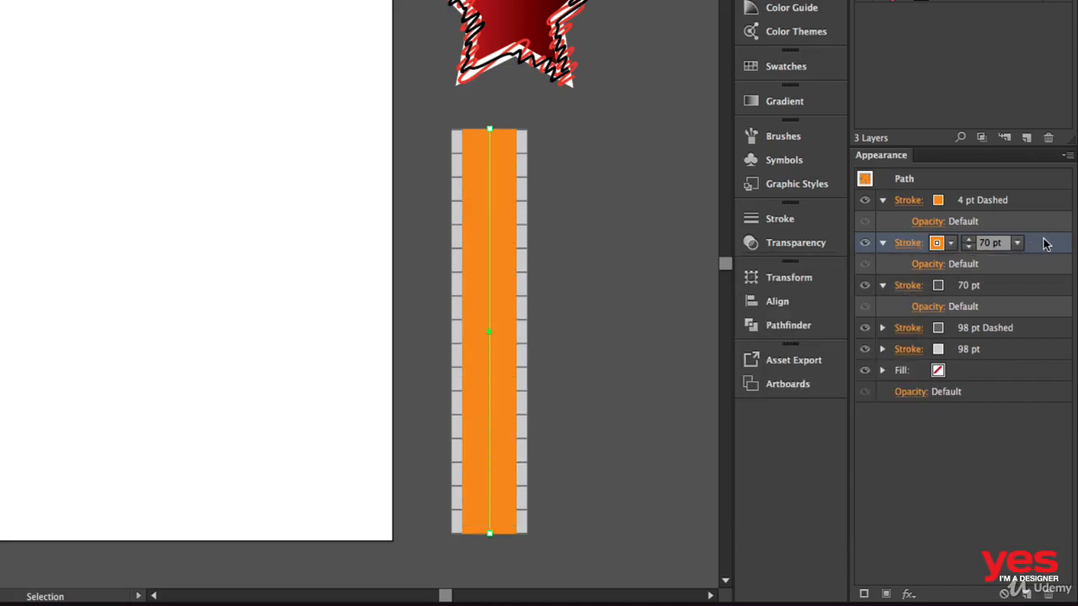
Move the solid orange stroke beneath the dark grey road stroke and narrow the dark grey one to 62 pt
{"action": "left_click_drag", "start_coordinate": [1035, 277], "coordinate": [1002, 318]}
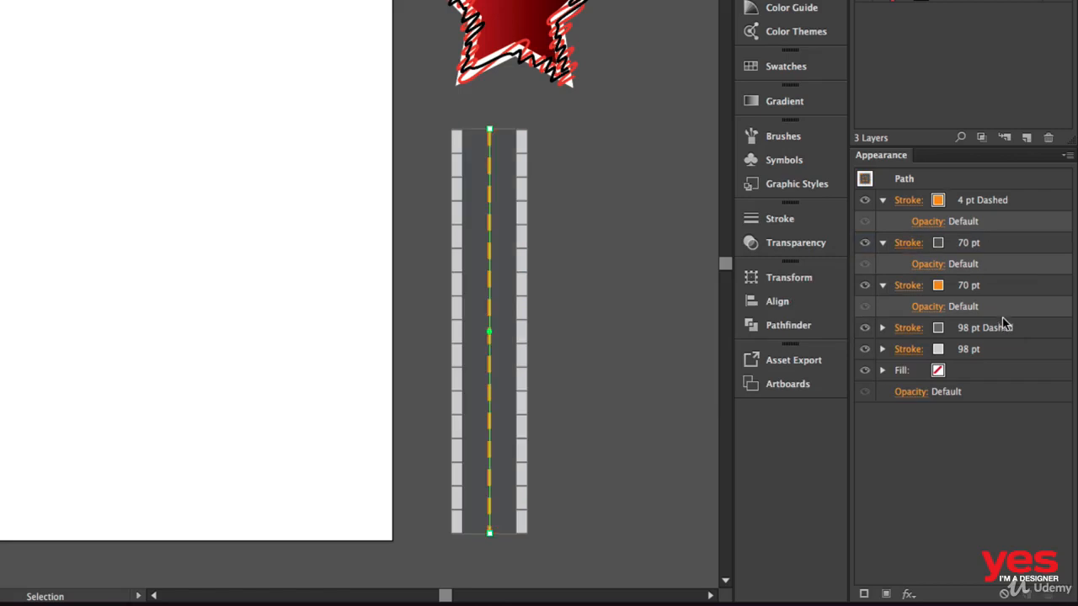
{"action": "left_click", "coordinate": [959, 248]}
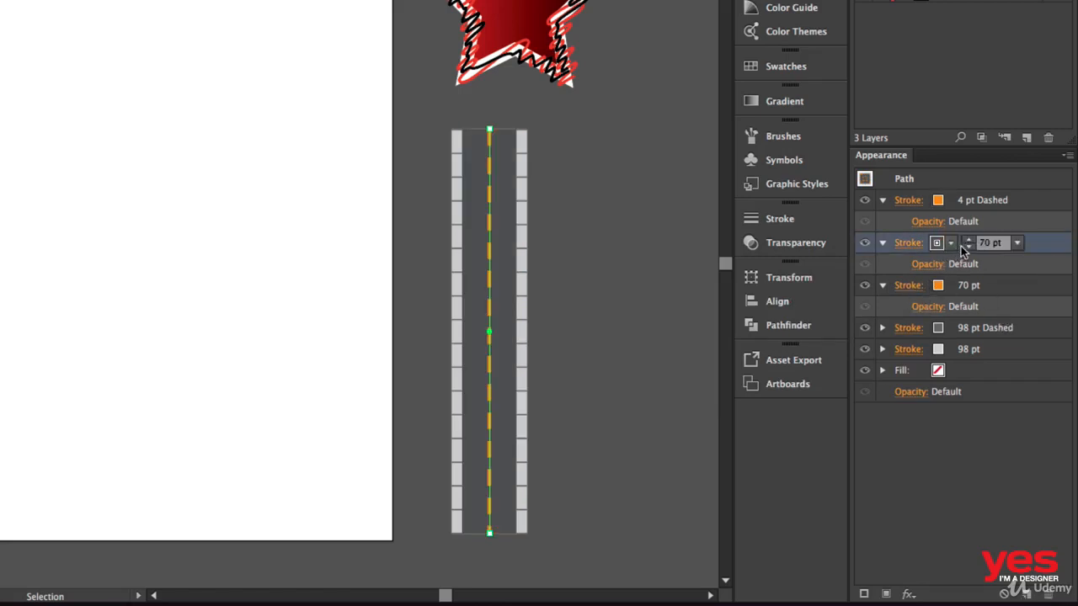
{"action": "left_click", "coordinate": [969, 246]}
{"action": "left_click", "coordinate": [968, 246]}
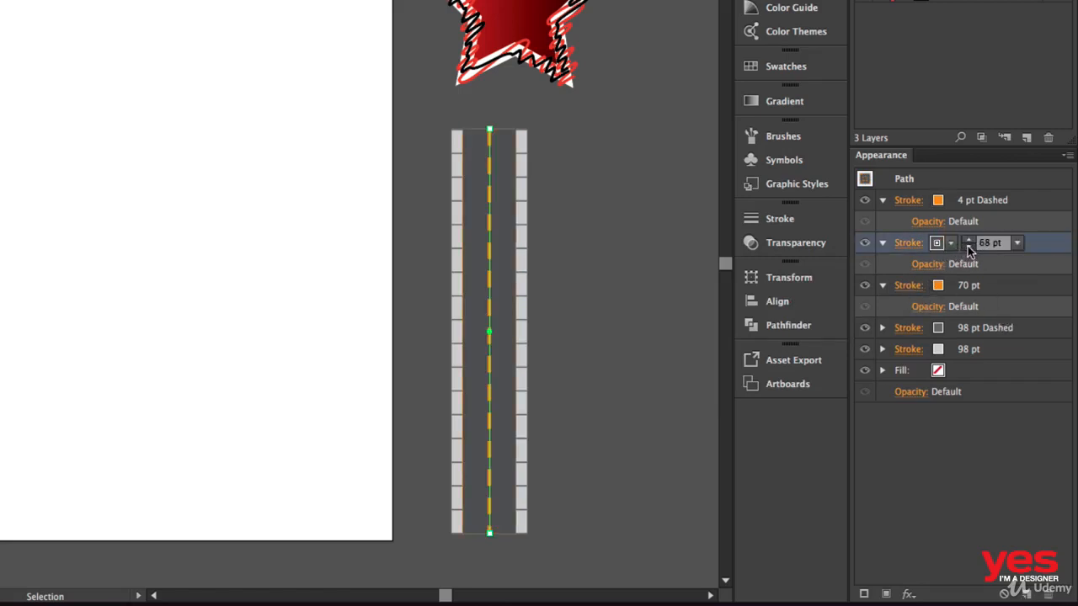
{"action": "left_click", "coordinate": [969, 246]}
{"action": "left_click", "coordinate": [968, 246]}
{"action": "left_click", "coordinate": [969, 245]}
{"action": "left_click", "coordinate": [969, 245]}
{"action": "left_click", "coordinate": [969, 246]}
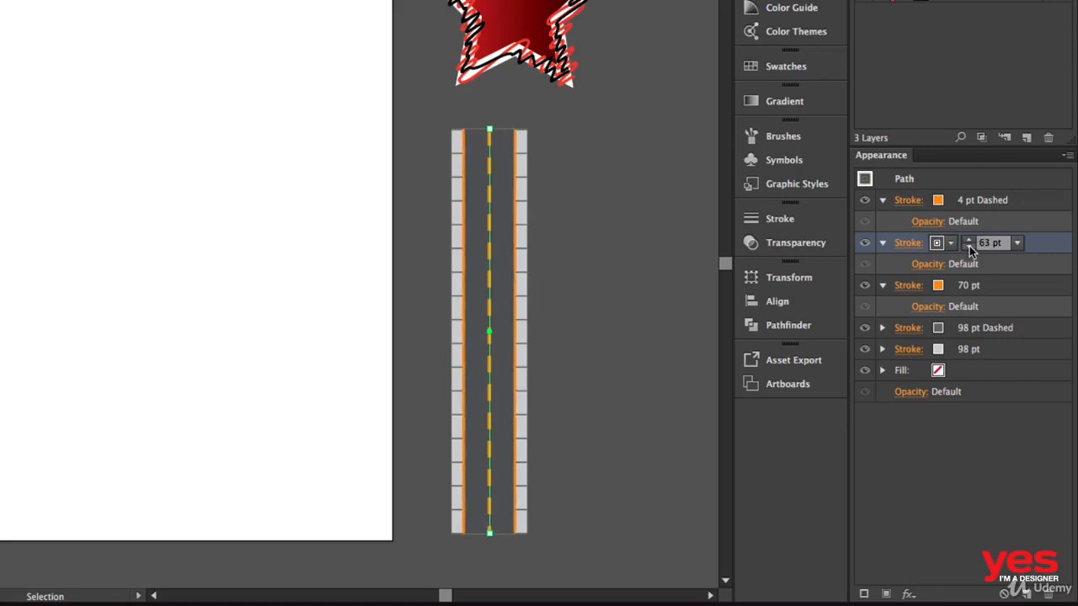
{"action": "left_click", "coordinate": [968, 246]}
{"action": "left_click", "coordinate": [637, 219]}
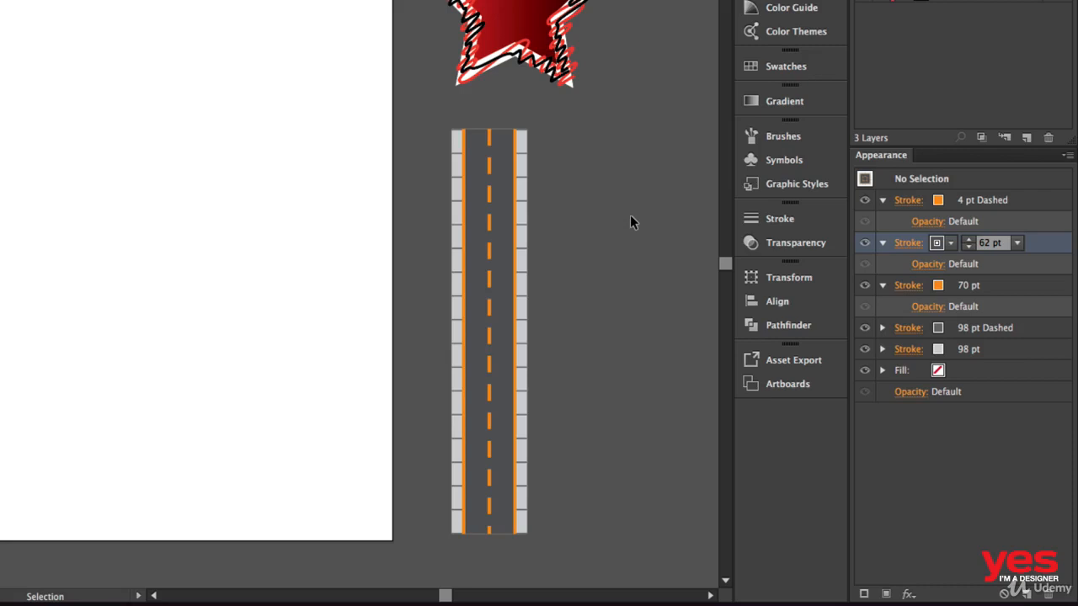
Recolour the road's solid orange 70 pt stroke white
{"action": "left_click", "coordinate": [480, 268]}
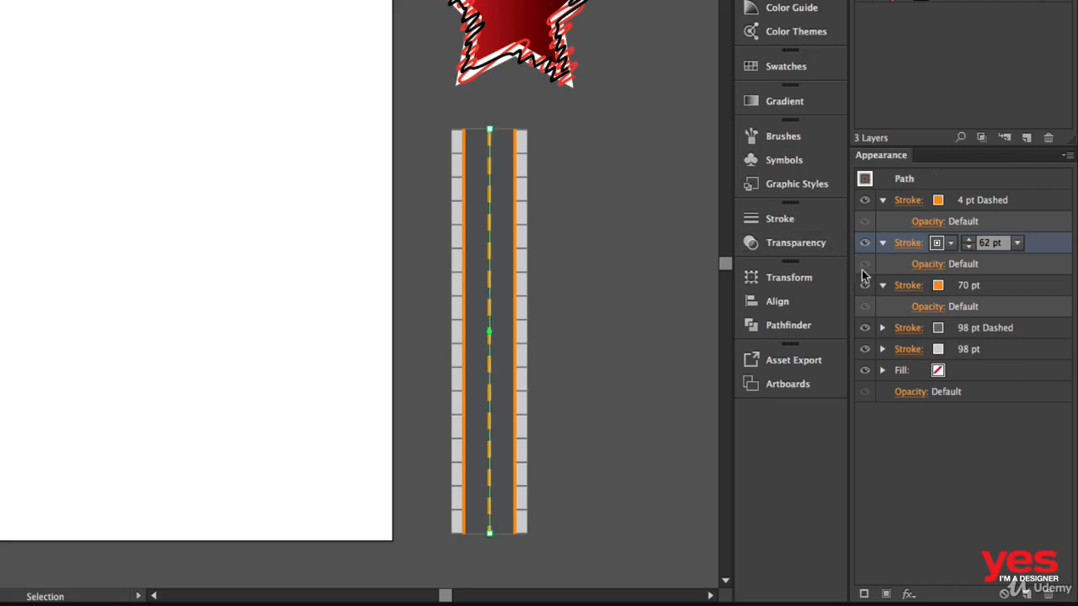
{"action": "left_click", "coordinate": [928, 285]}
{"action": "left_click", "coordinate": [951, 286]}
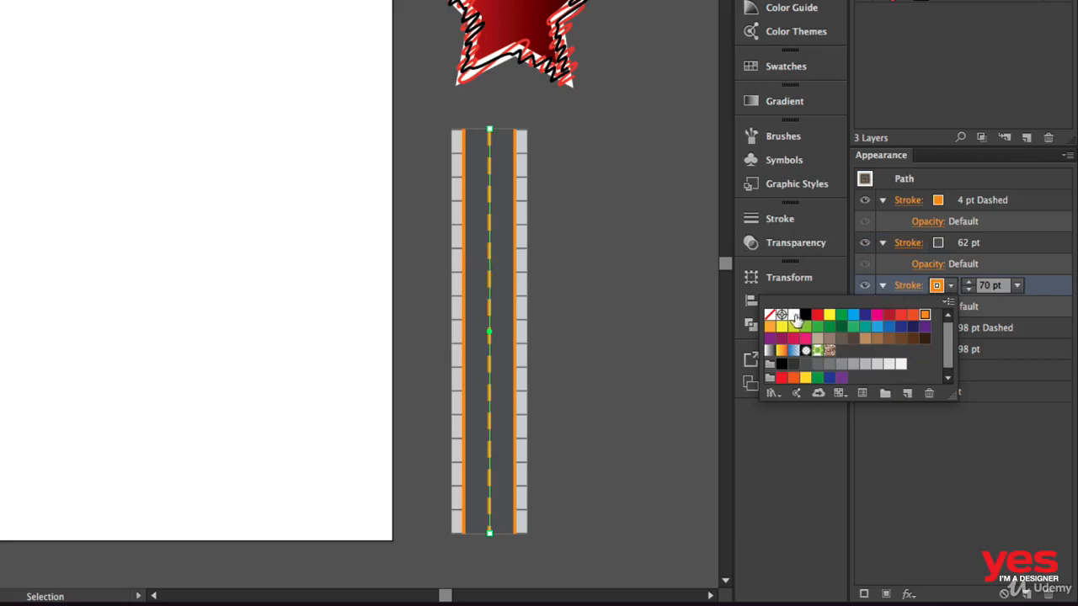
{"action": "left_click", "coordinate": [795, 315]}
{"action": "left_click", "coordinate": [1019, 425]}
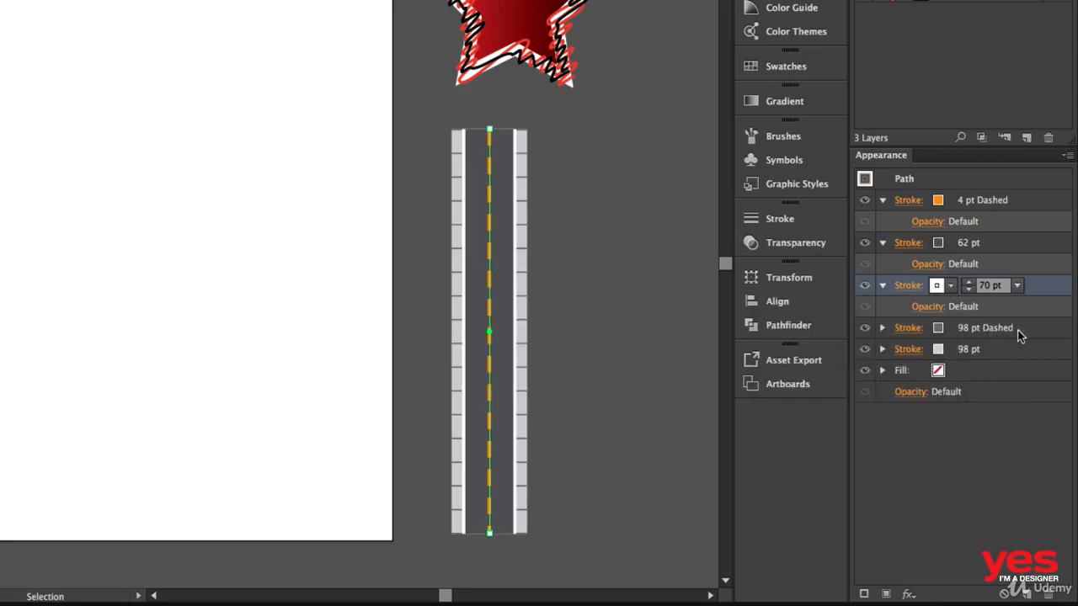
Duplicate the dark grey 62 pt stroke, place the copy beneath the white stroke and widen it to 74 pt
{"action": "left_click", "coordinate": [987, 246]}
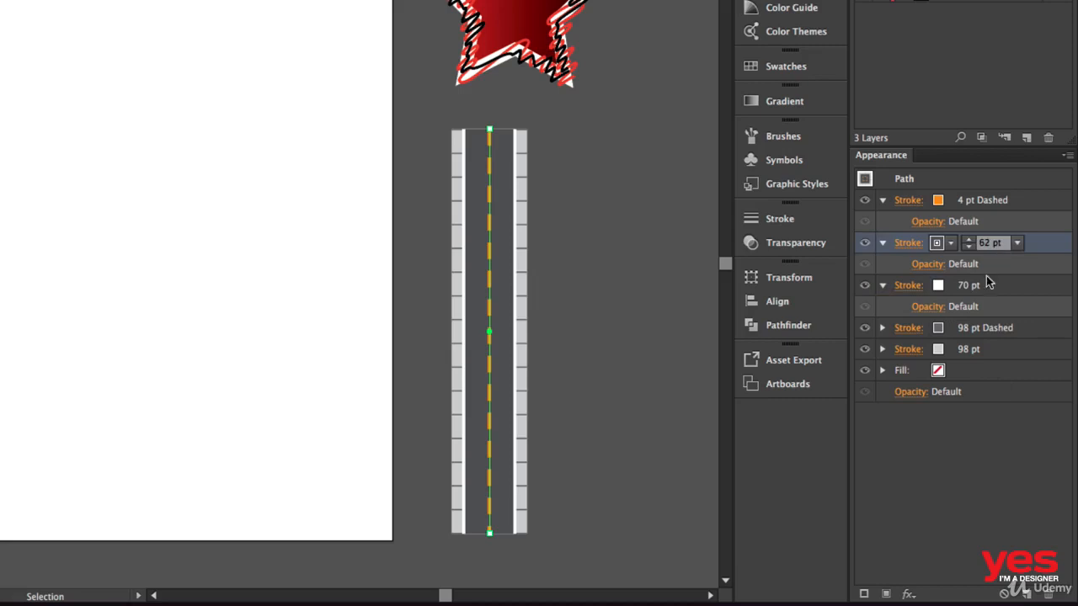
{"action": "left_click", "coordinate": [863, 594]}
{"action": "mouse_move", "coordinate": [1003, 284]}
{"action": "left_mouse_down"}
{"action": "mouse_move", "coordinate": [997, 333]}
{"action": "mouse_move", "coordinate": [985, 335]}
{"action": "left_mouse_up"}
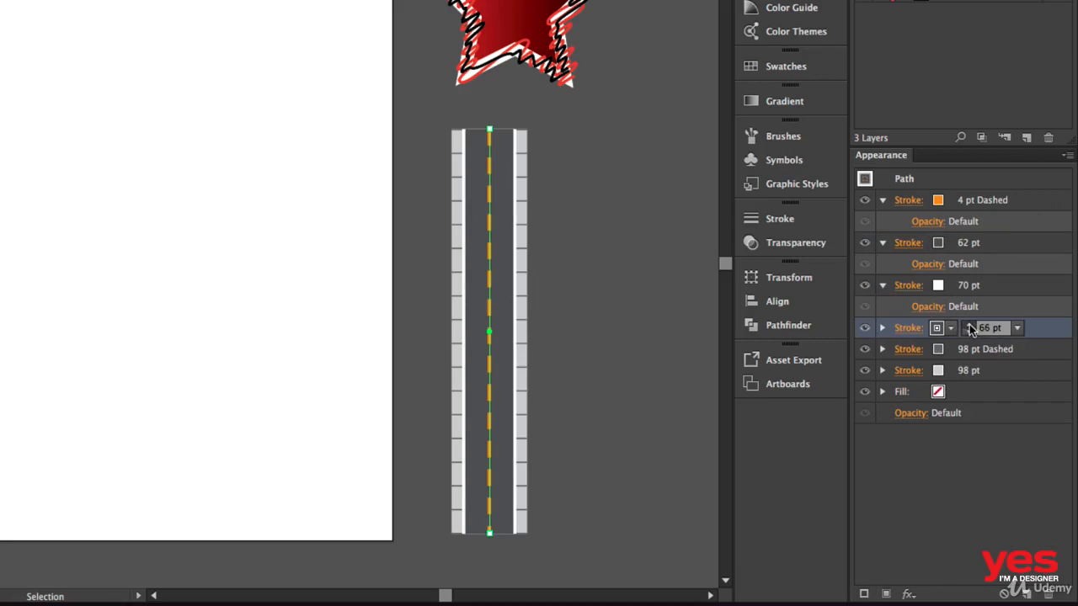
{"action": "left_click", "coordinate": [969, 325]}
{"action": "left_click", "coordinate": [970, 324]}
{"action": "left_click", "coordinate": [970, 324]}
{"action": "left_click", "coordinate": [969, 324]}
{"action": "left_click", "coordinate": [969, 324]}
{"action": "left_click", "coordinate": [969, 324]}
{"action": "left_click", "coordinate": [968, 324]}
{"action": "left_click", "coordinate": [968, 324]}
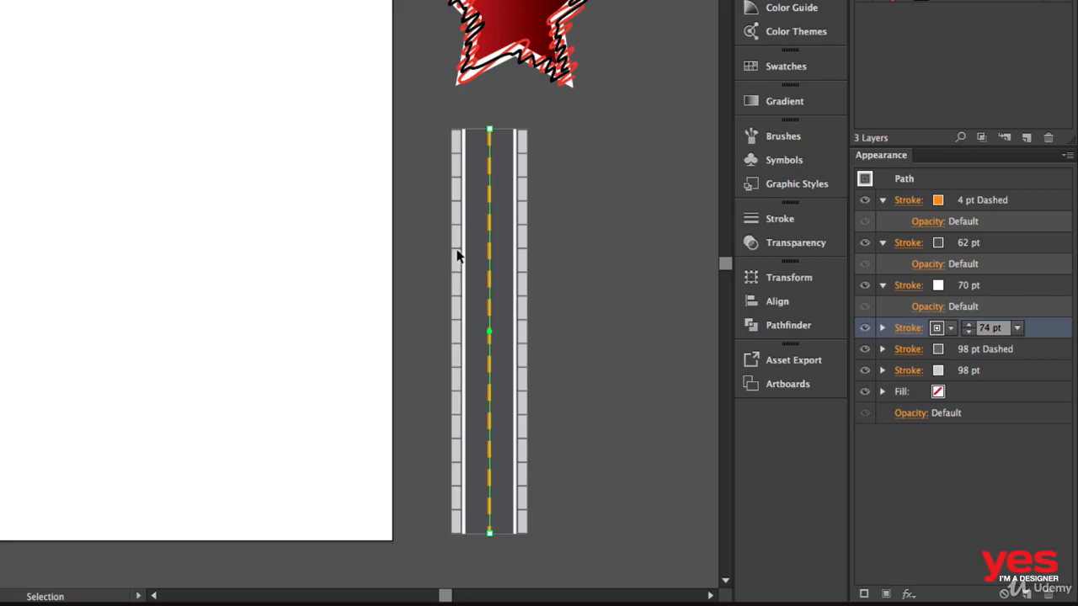
{"action": "left_click", "coordinate": [607, 270]}
Soften the orange of the 4 pt dashed centre line by lowering its saturation
{"action": "key", "text": "super+z"}
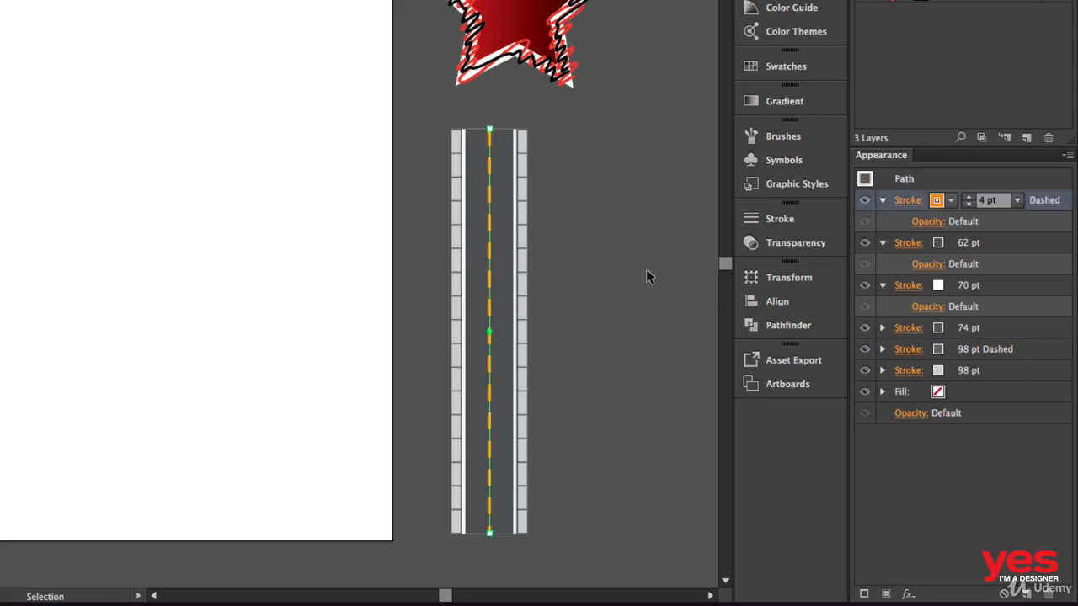
{"action": "left_click", "coordinate": [947, 203], "text": "shift"}
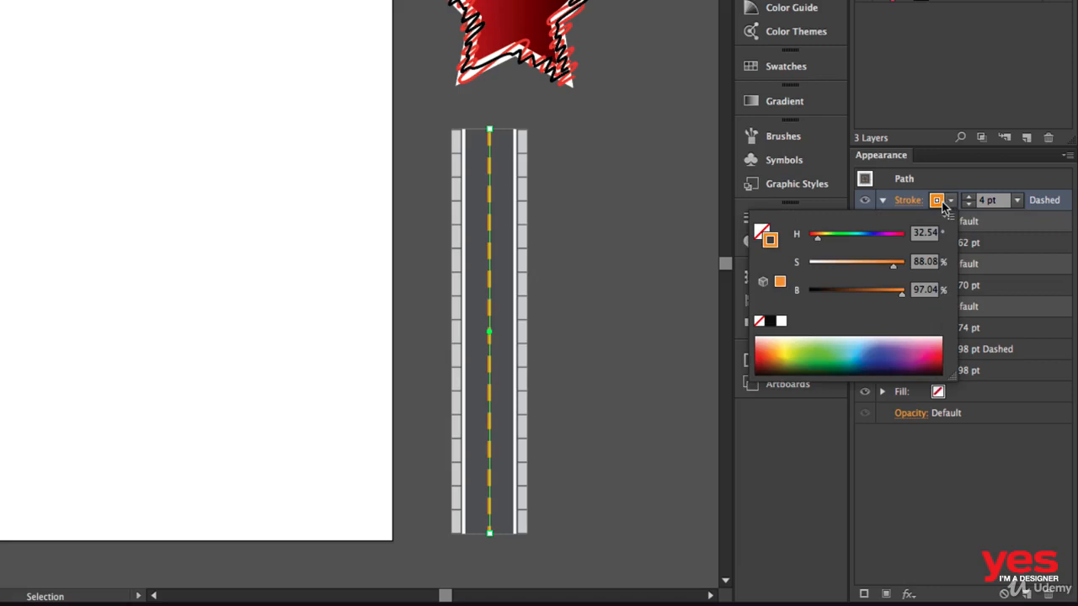
{"action": "left_click_drag", "start_coordinate": [891, 268], "coordinate": [852, 266]}
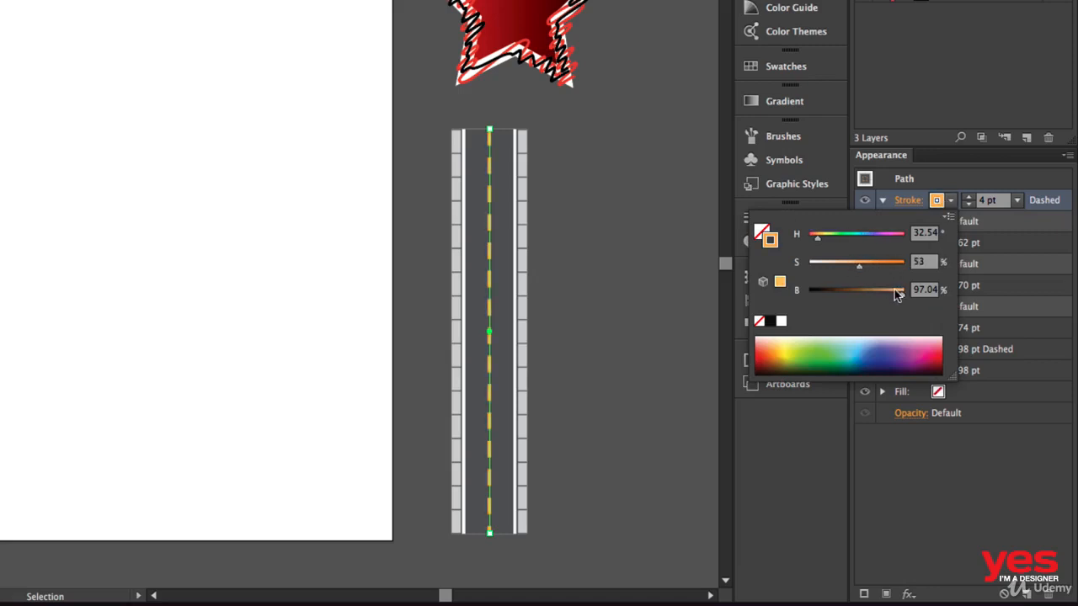
{"action": "left_click", "coordinate": [873, 270]}
{"action": "left_click", "coordinate": [630, 247]}
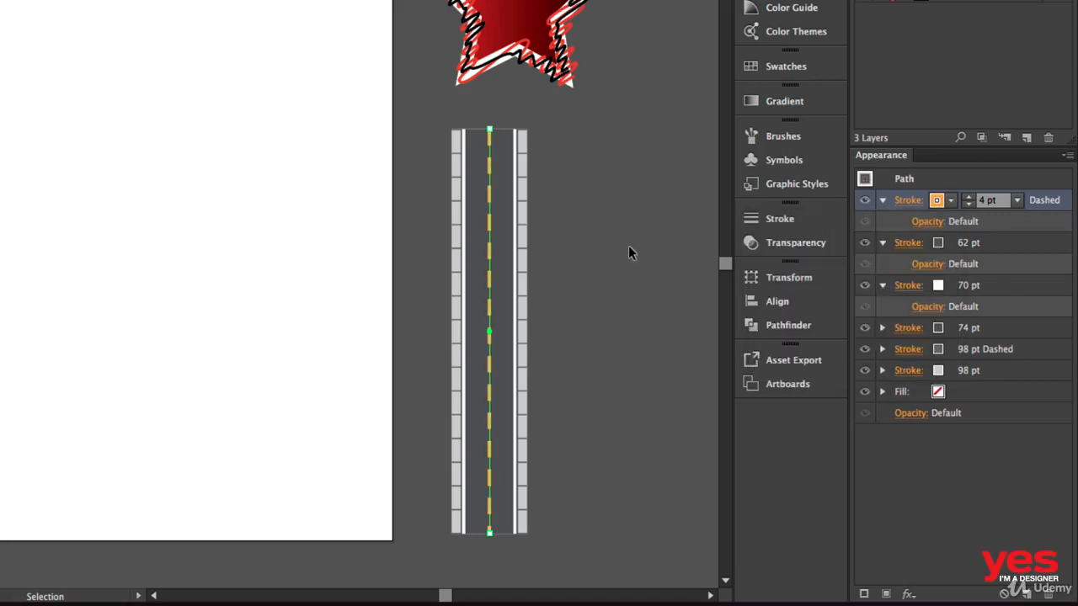
{"action": "left_click", "coordinate": [637, 245]}
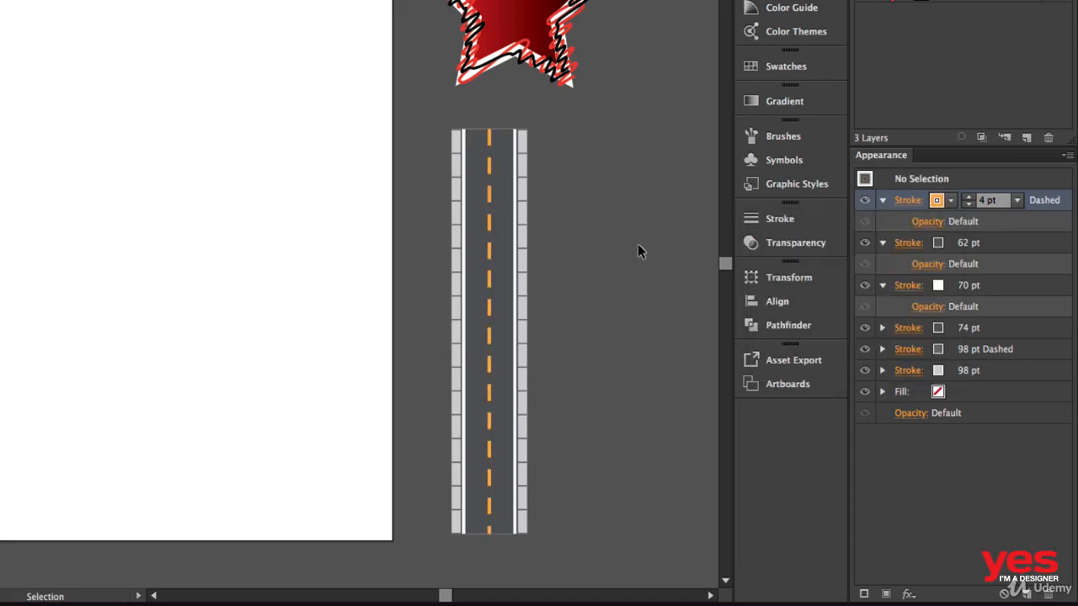
Save the road path's layered stroke appearance as a new graphic style
{"action": "left_click_drag", "start_coordinate": [409, 356], "coordinate": [391, 365]}
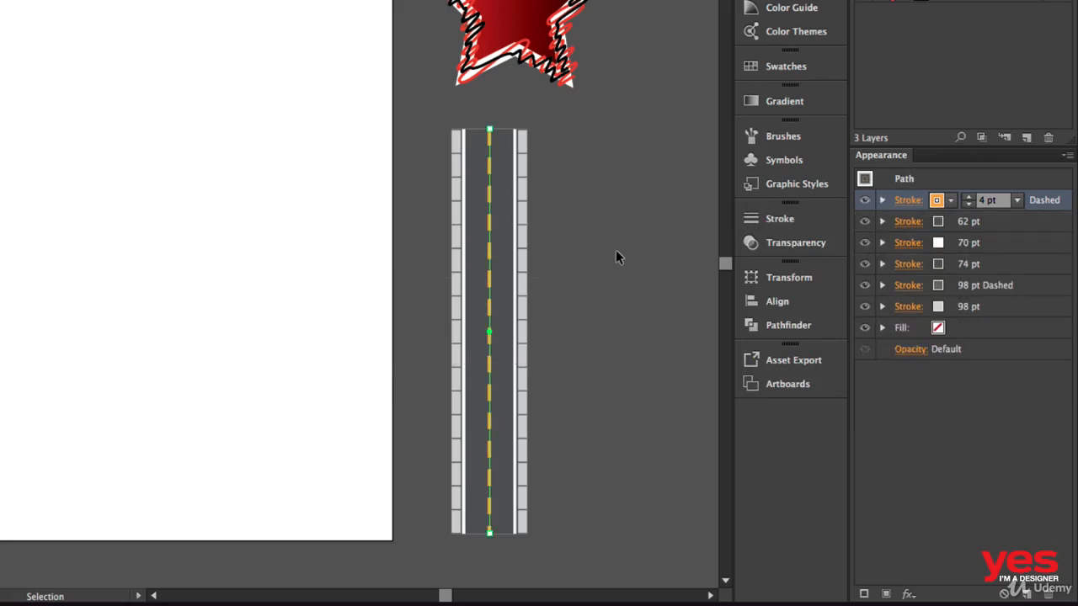
{"action": "left_click", "coordinate": [776, 191]}
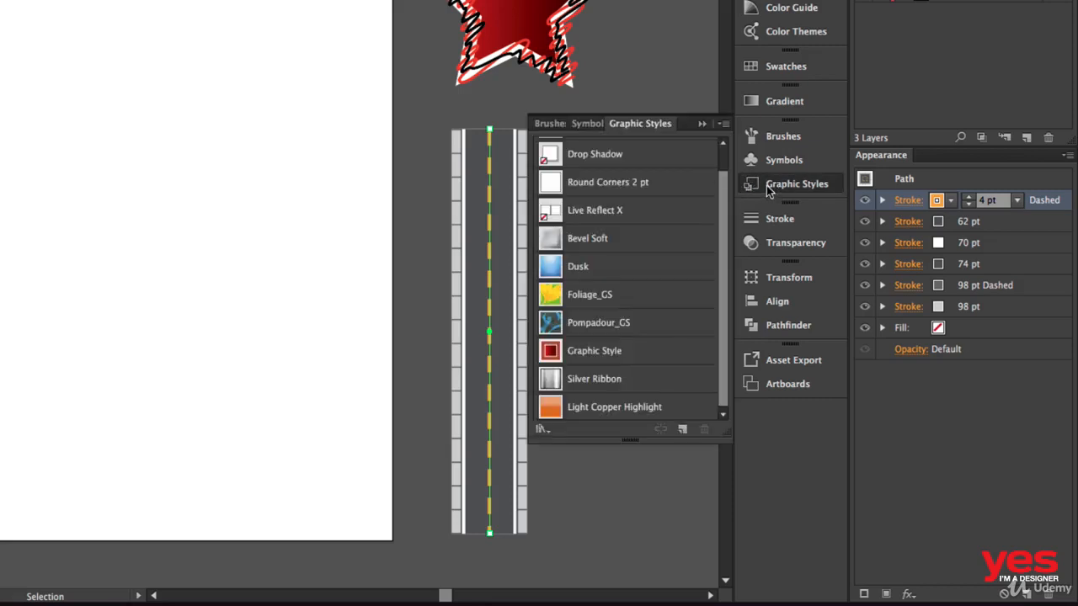
{"action": "left_click", "coordinate": [681, 430]}
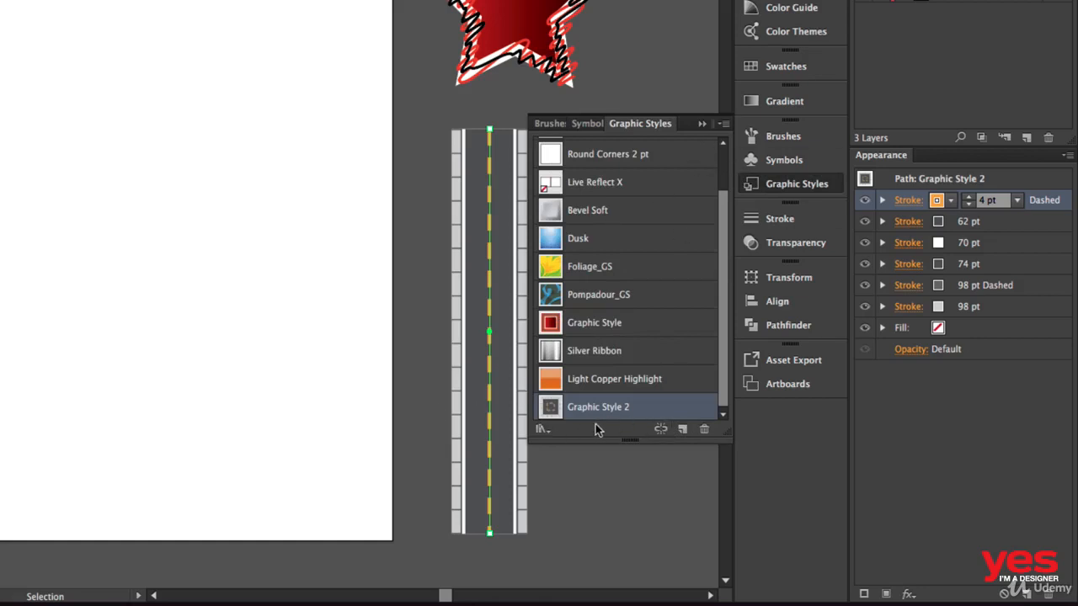
{"action": "left_click", "coordinate": [773, 186]}
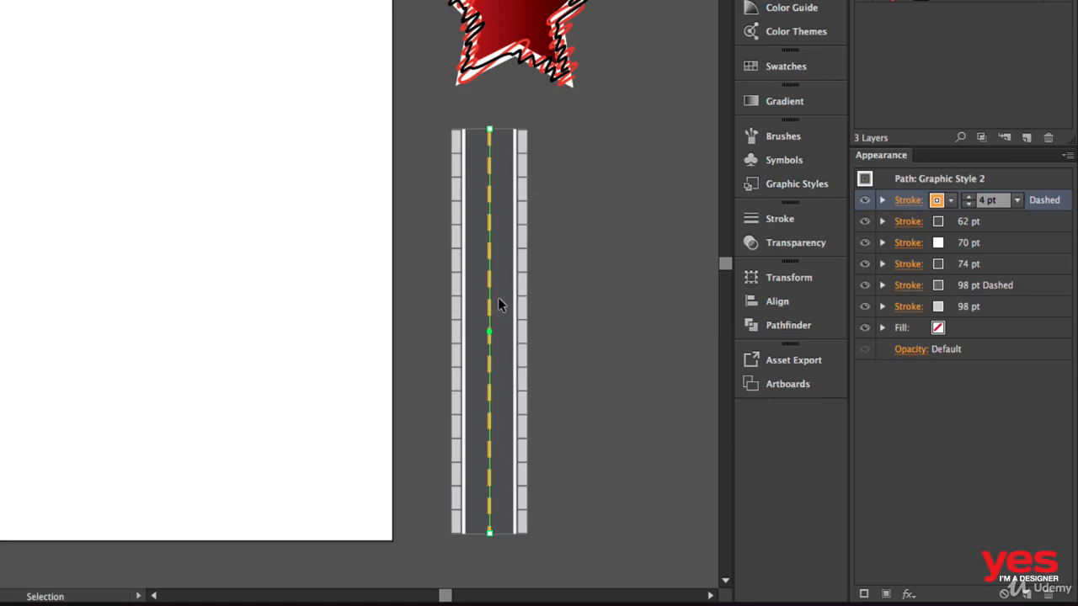
Delete all the sample artwork beside the artboard, and show the grass and city layers
{"action": "key", "text": "ctrl+a"}
{"action": "key", "text": "Delete"}
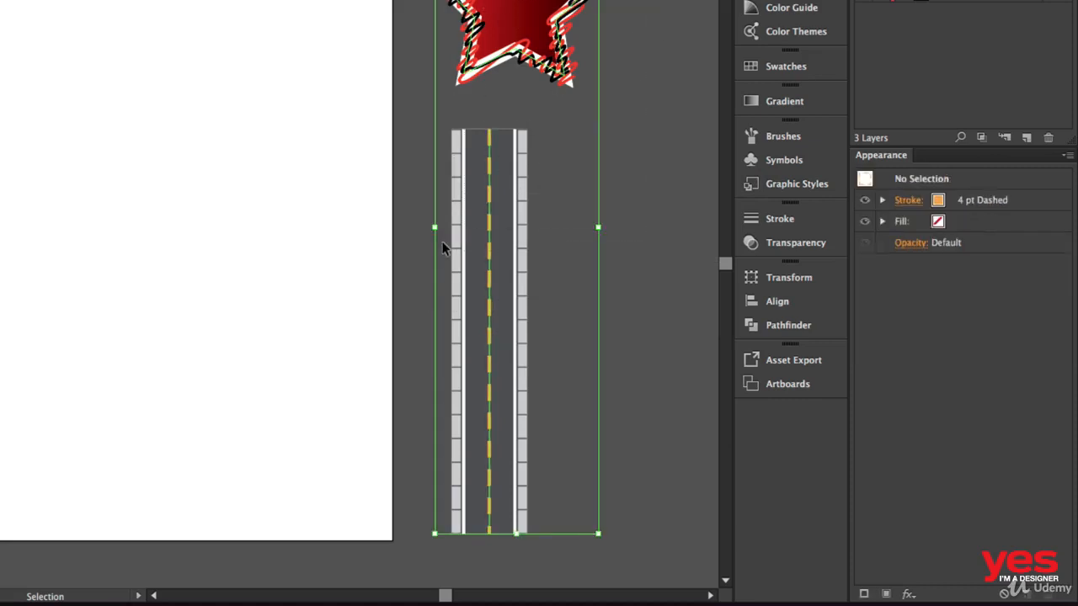
{"action": "key", "text": "ctrl+0"}
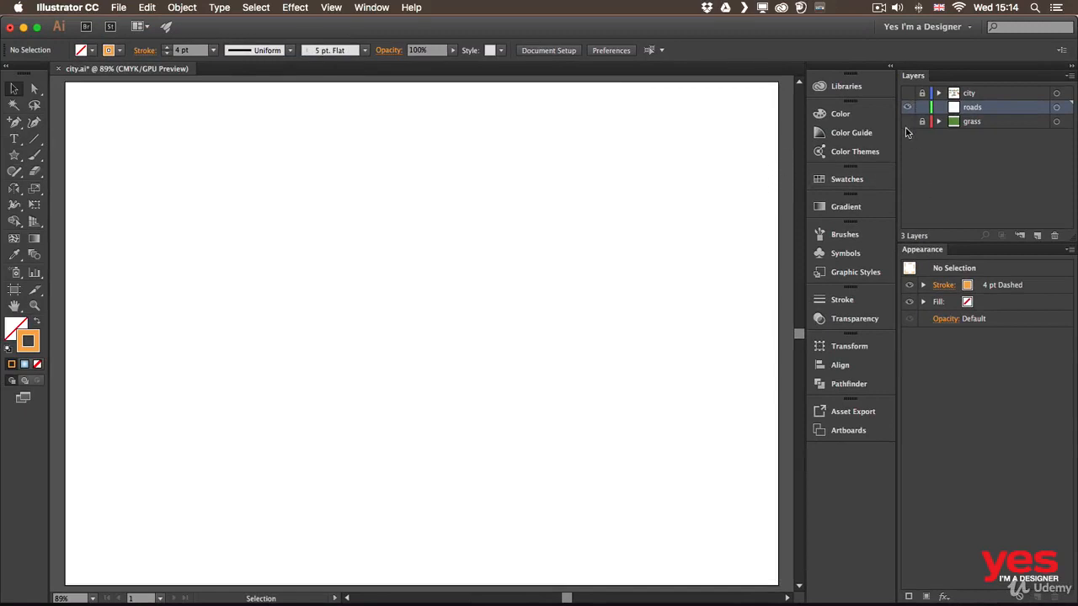
{"action": "left_click", "coordinate": [907, 121]}
{"action": "left_click", "coordinate": [907, 94]}
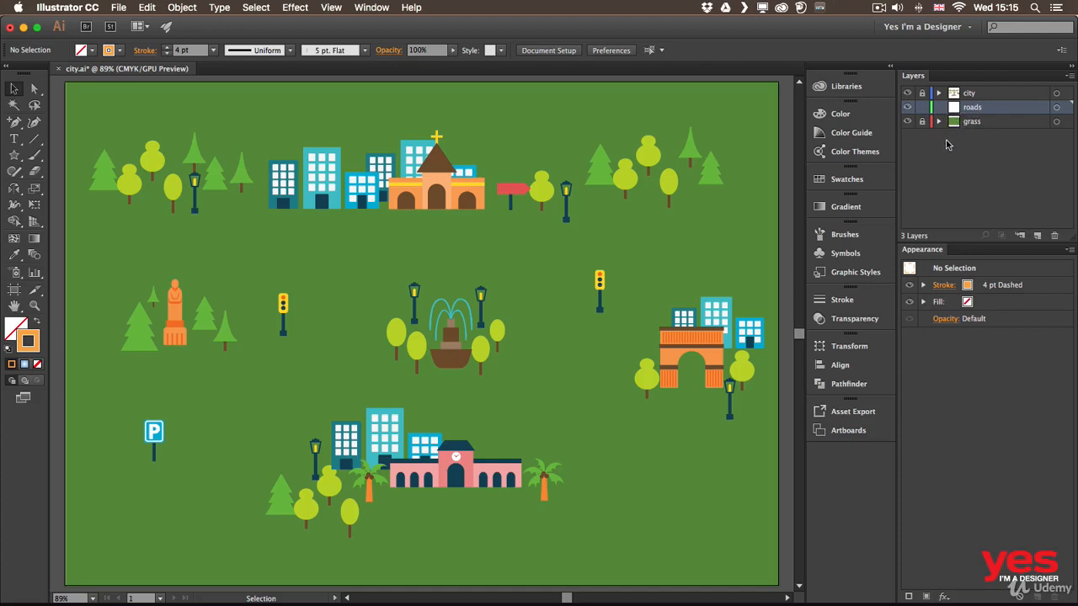
Draw a wavy path about 204 mm wide with the Pencil tool below the church buildings and apply Graphic Style 2
{"action": "left_click", "coordinate": [20, 174]}
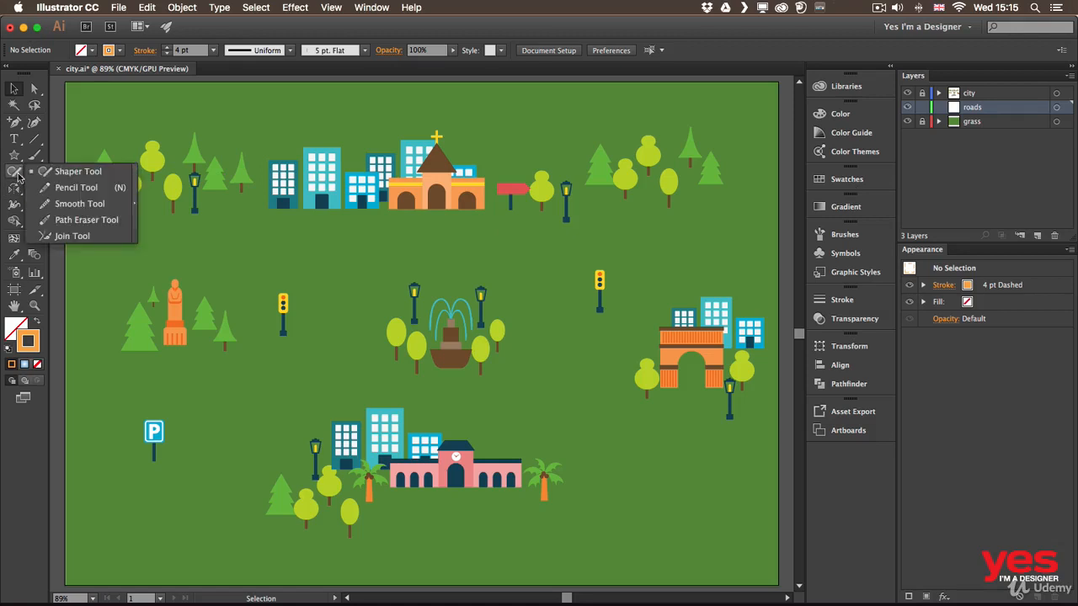
{"action": "left_click", "coordinate": [85, 190]}
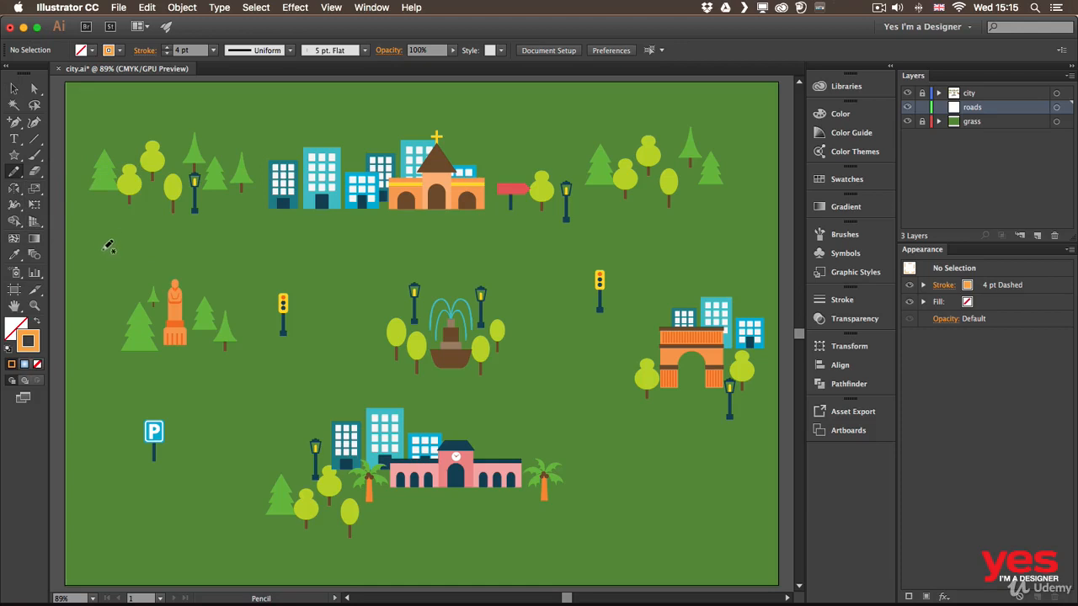
{"action": "left_click_drag", "start_coordinate": [102, 249], "coordinate": [448, 270]}
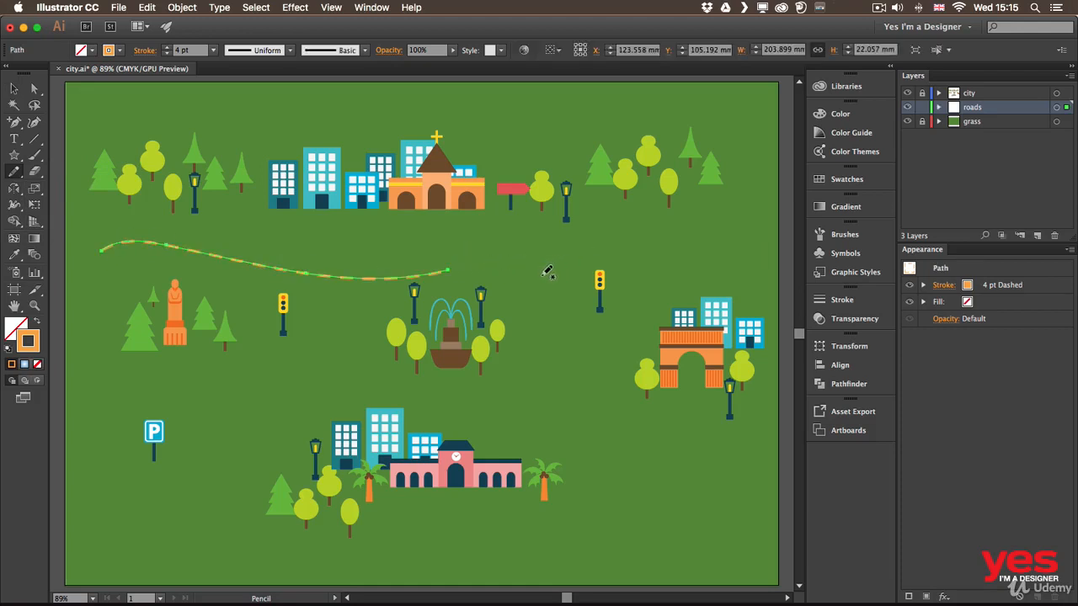
{"action": "left_click", "coordinate": [859, 274]}
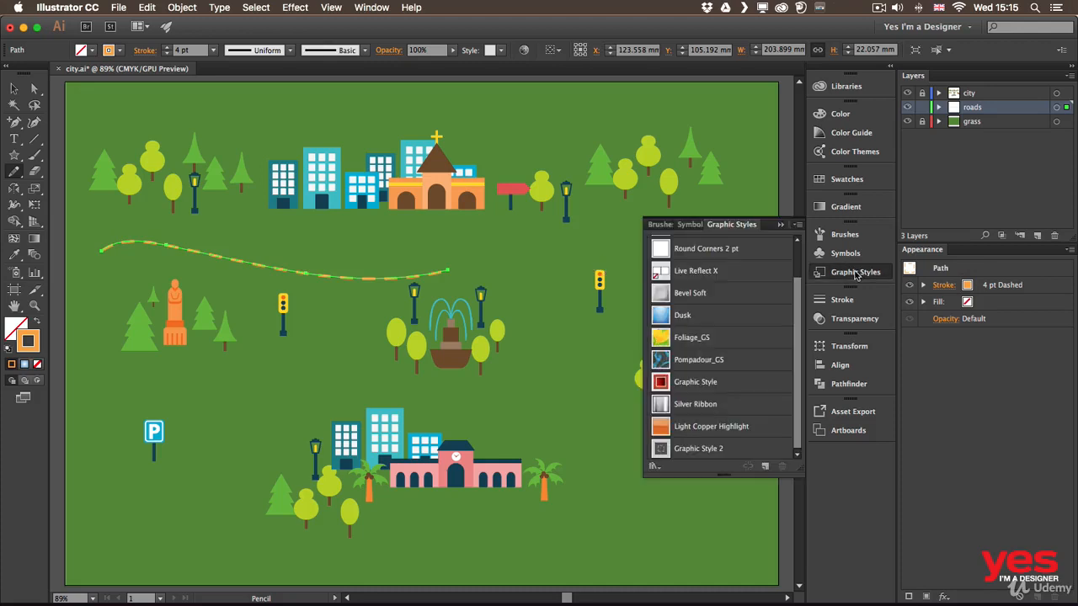
{"action": "left_click", "coordinate": [695, 449]}
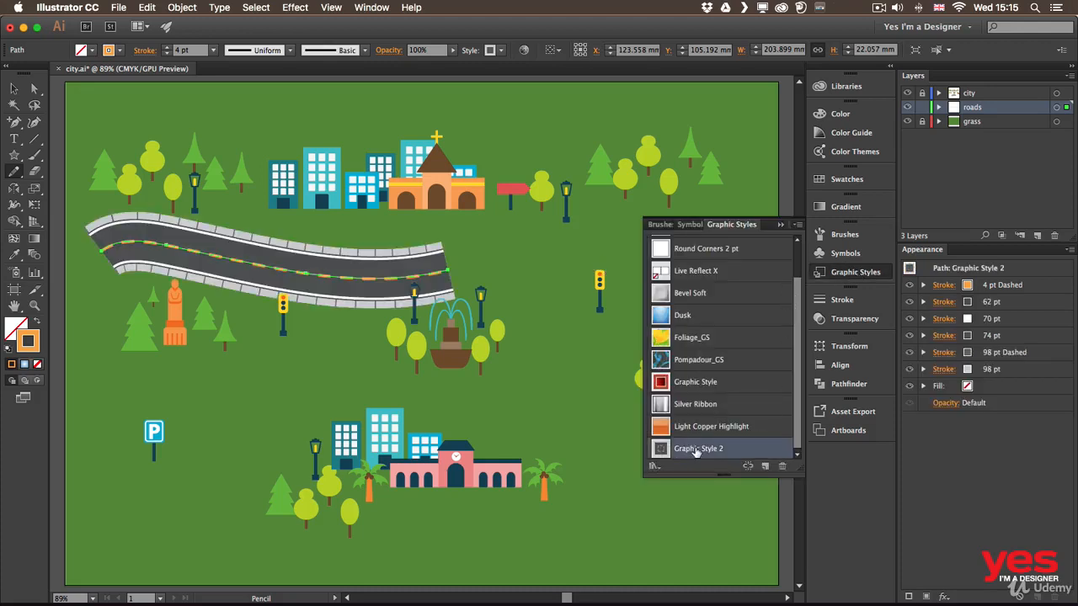
{"action": "left_click", "coordinate": [861, 276]}
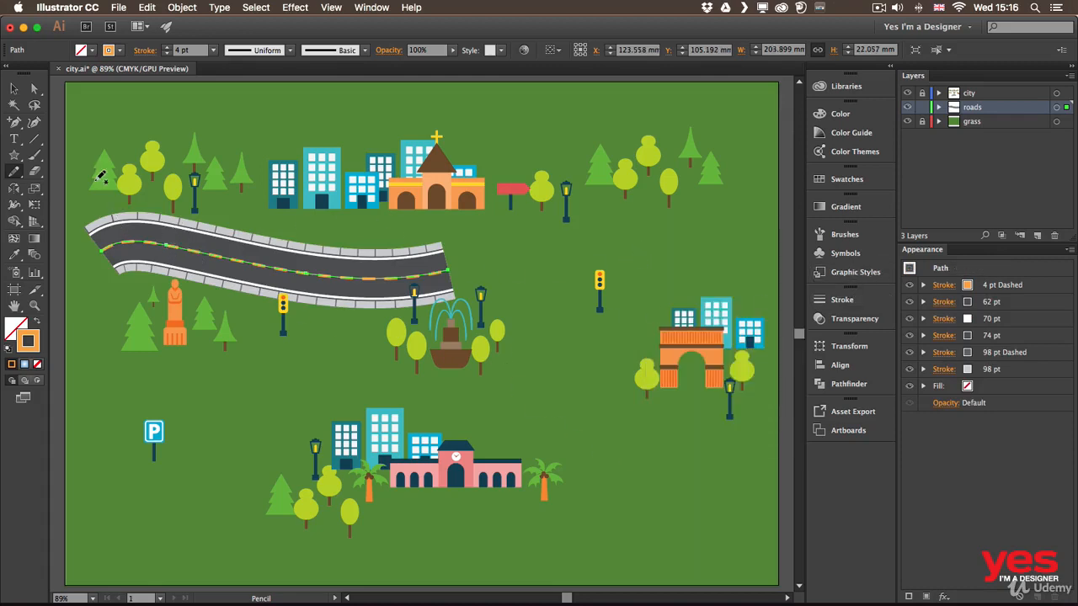
Redraw the left part of the road flatter with the Pencil tool, starting just outside the artboard's left edge
{"action": "mouse_move", "coordinate": [111, 224]}
{"action": "left_mouse_down"}
{"action": "mouse_move", "coordinate": [133, 229]}
{"action": "mouse_move", "coordinate": [98, 245]}
{"action": "left_mouse_up"}
{"action": "mouse_move", "coordinate": [190, 246]}
{"action": "left_mouse_down"}
{"action": "mouse_move", "coordinate": [67, 246]}
{"action": "mouse_move", "coordinate": [221, 255]}
{"action": "left_mouse_up"}
{"action": "left_click_drag", "start_coordinate": [79, 248], "coordinate": [271, 251]}
Extend the main road with the Pencil tool past the artboard's right edge, to about 436 mm wide
{"action": "mouse_move", "coordinate": [373, 275]}
{"action": "left_mouse_down"}
{"action": "mouse_move", "coordinate": [202, 244]}
{"action": "mouse_move", "coordinate": [544, 261]}
{"action": "left_mouse_up"}
{"action": "key", "text": "super+z"}
{"action": "left_click_drag", "start_coordinate": [392, 253], "coordinate": [476, 250]}
{"action": "left_click_drag", "start_coordinate": [446, 251], "coordinate": [588, 253]}
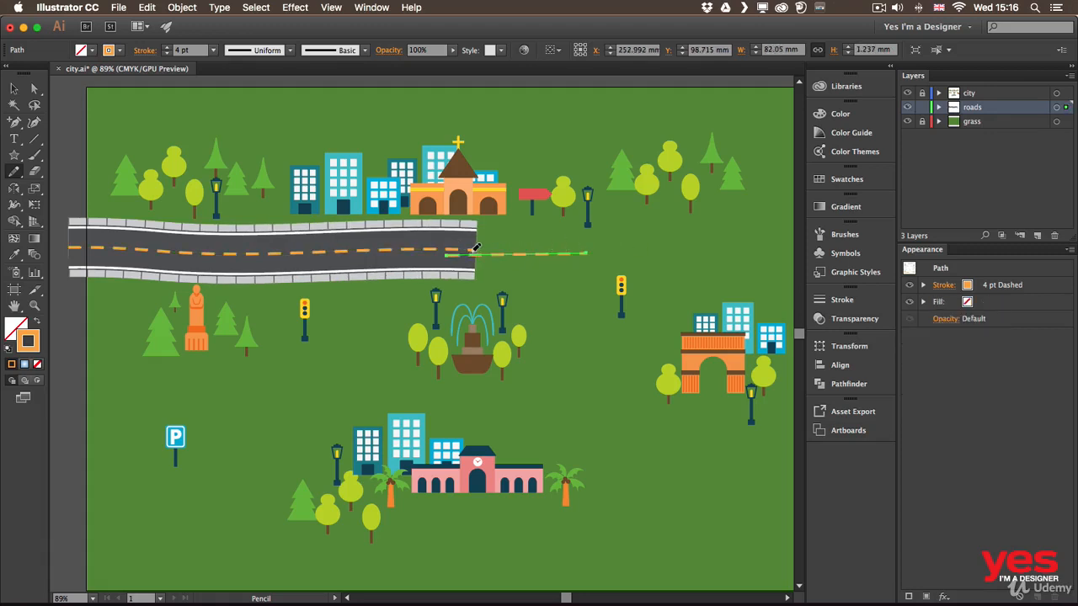
{"action": "key", "text": "super+z"}
{"action": "mouse_move", "coordinate": [451, 250]}
{"action": "left_mouse_down"}
{"action": "mouse_move", "coordinate": [553, 262]}
{"action": "mouse_move", "coordinate": [559, 251]}
{"action": "mouse_move", "coordinate": [792, 249]}
{"action": "left_mouse_up"}
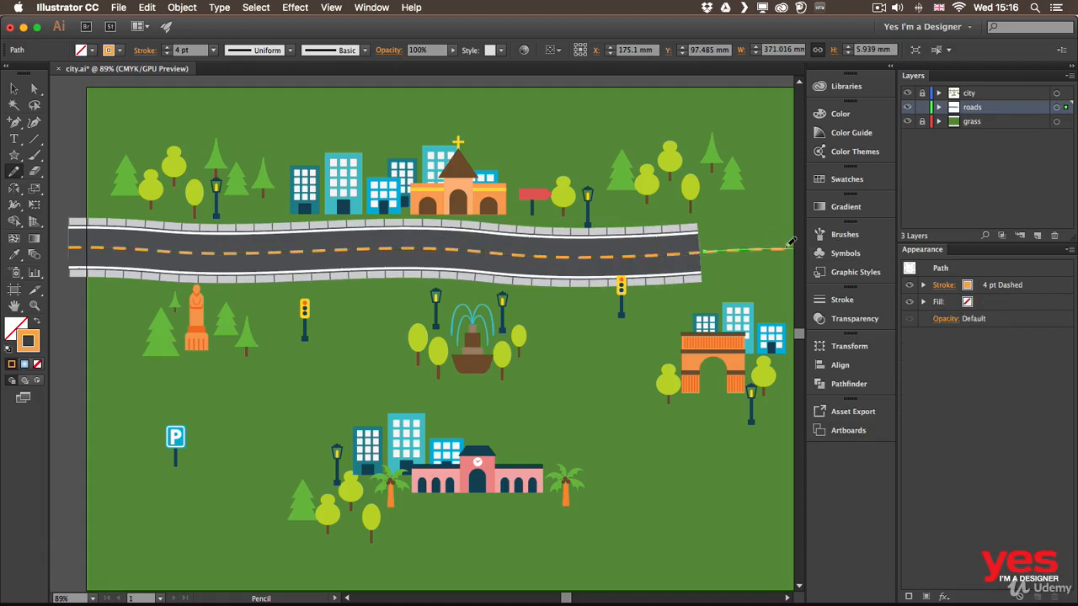
{"action": "key", "text": "super+z"}
{"action": "left_click_drag", "start_coordinate": [691, 248], "coordinate": [795, 249]}
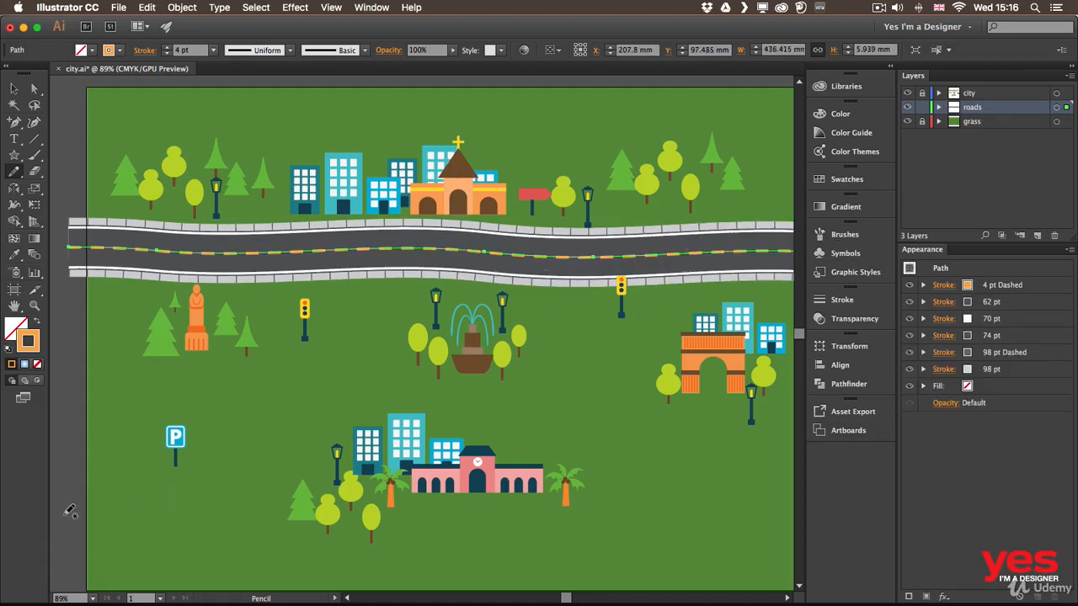
Draw a curved path about 177 × 82 mm from the artboard's lower-left edge to above the pink station and apply Graphic Style 2
{"action": "mouse_move", "coordinate": [67, 516]}
{"action": "left_mouse_down"}
{"action": "mouse_move", "coordinate": [88, 531]}
{"action": "mouse_move", "coordinate": [241, 510]}
{"action": "mouse_move", "coordinate": [280, 454]}
{"action": "mouse_move", "coordinate": [367, 395]}
{"action": "left_mouse_up"}
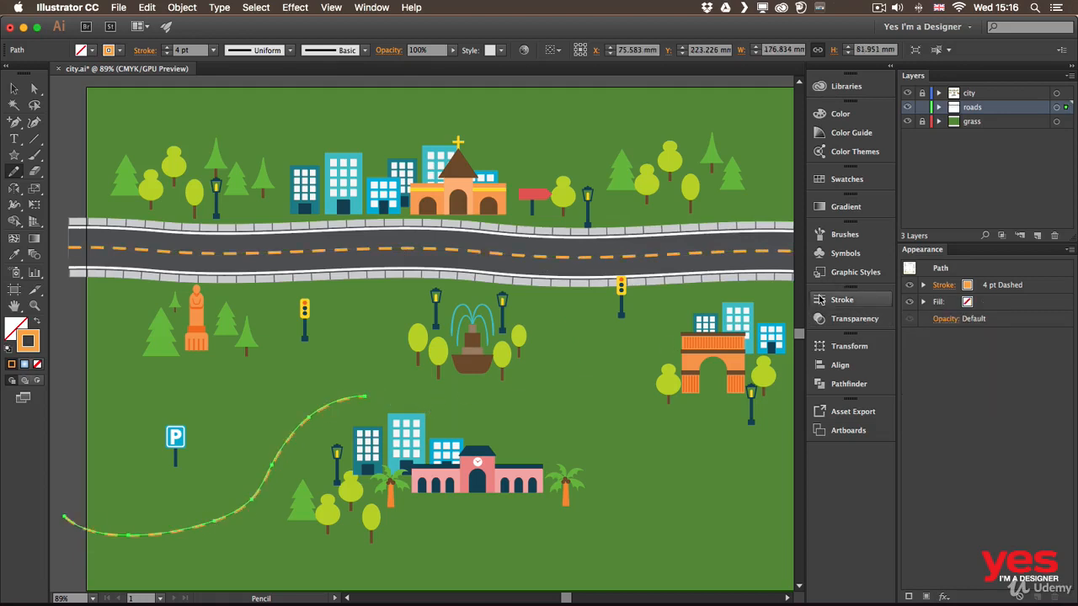
{"action": "left_click", "coordinate": [854, 272]}
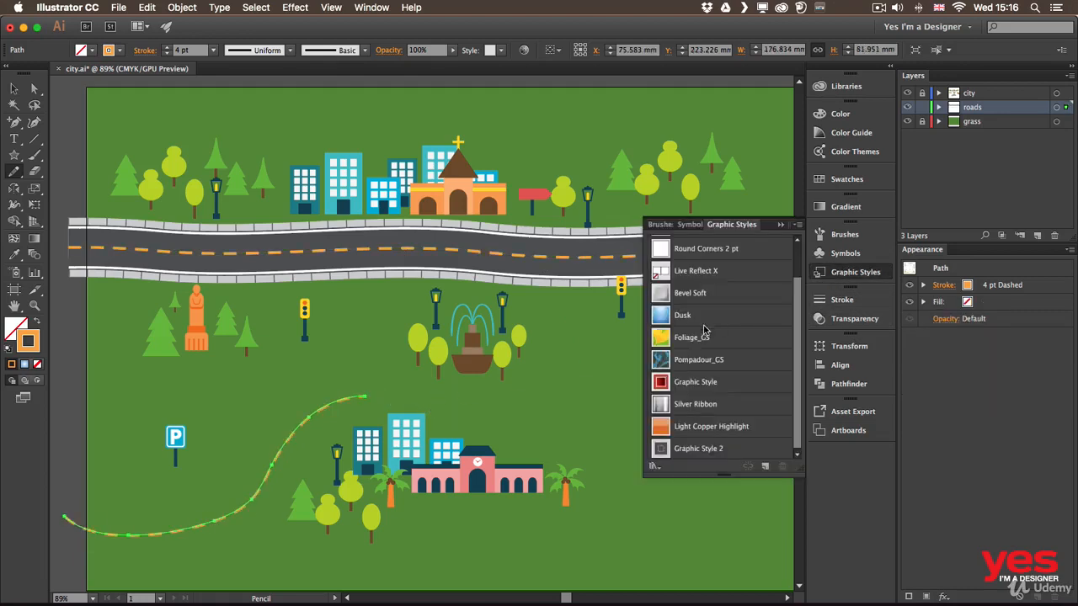
{"action": "left_click", "coordinate": [704, 449]}
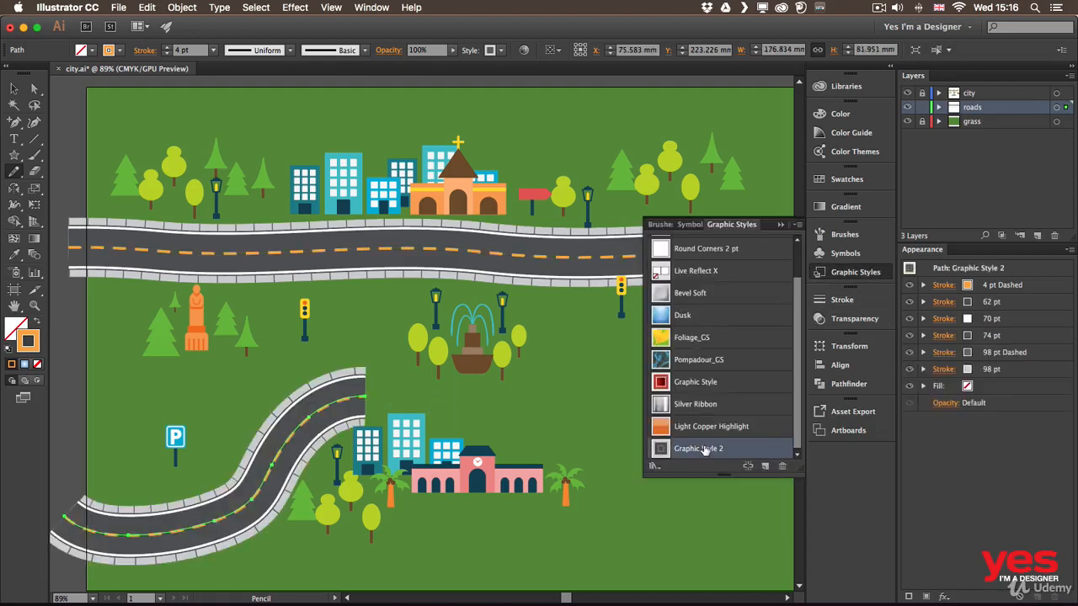
{"action": "left_click", "coordinate": [836, 272]}
Extend the curved road around the fountain up to the main road, about 315 × 155 mm overall, and nudge it down 3 mm
{"action": "mouse_move", "coordinate": [365, 394]}
{"action": "left_mouse_down"}
{"action": "mouse_move", "coordinate": [442, 401]}
{"action": "mouse_move", "coordinate": [433, 396]}
{"action": "mouse_move", "coordinate": [421, 395]}
{"action": "mouse_move", "coordinate": [524, 421]}
{"action": "mouse_move", "coordinate": [494, 415]}
{"action": "mouse_move", "coordinate": [569, 402]}
{"action": "mouse_move", "coordinate": [584, 395]}
{"action": "mouse_move", "coordinate": [596, 269]}
{"action": "left_mouse_up"}
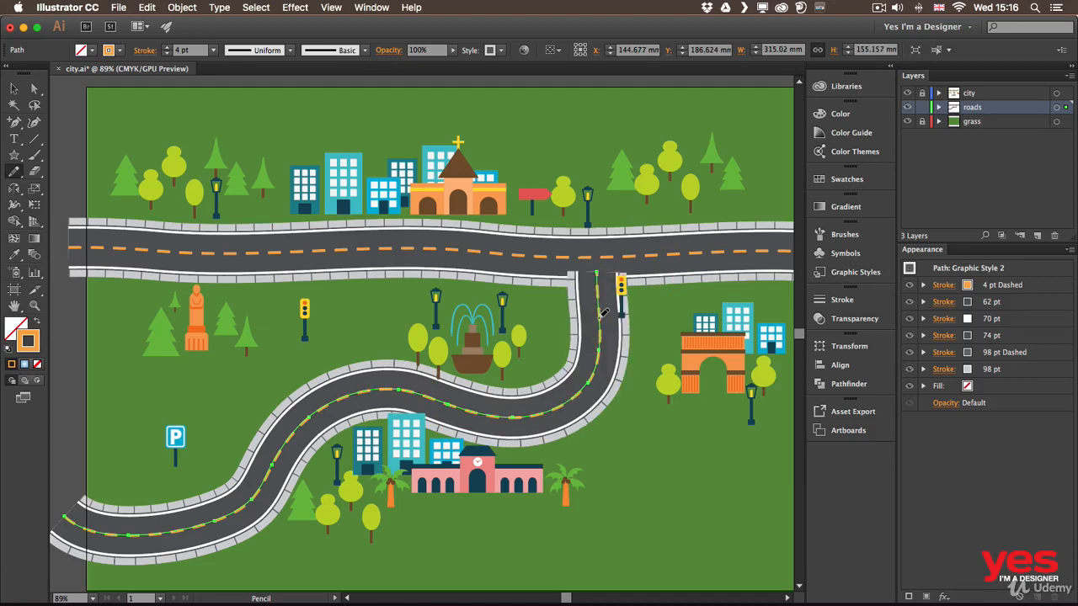
{"action": "key", "text": "v"}
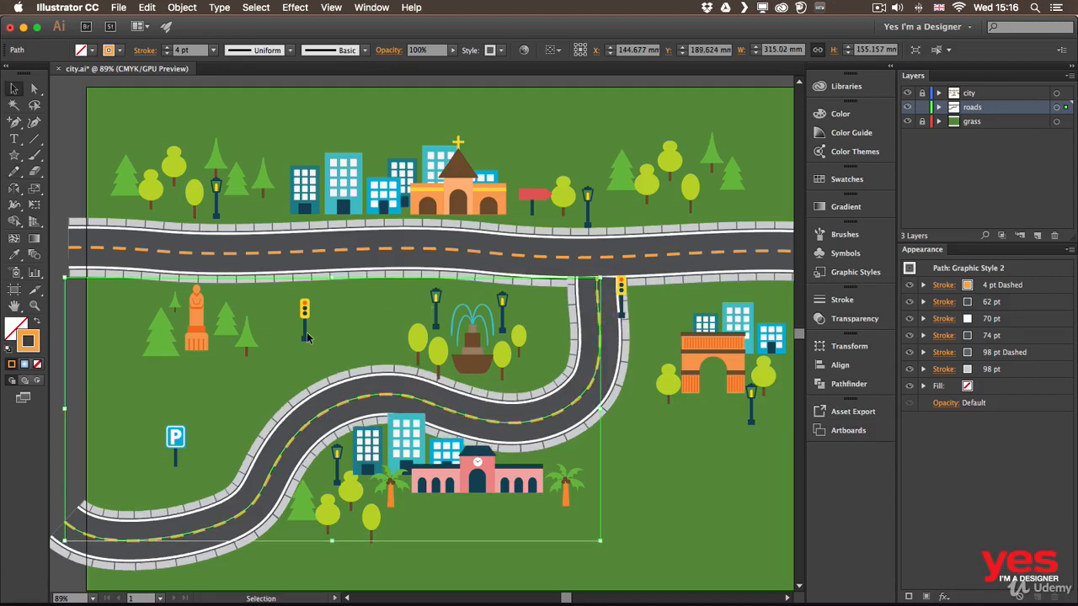
{"action": "left_click", "coordinate": [53, 370]}
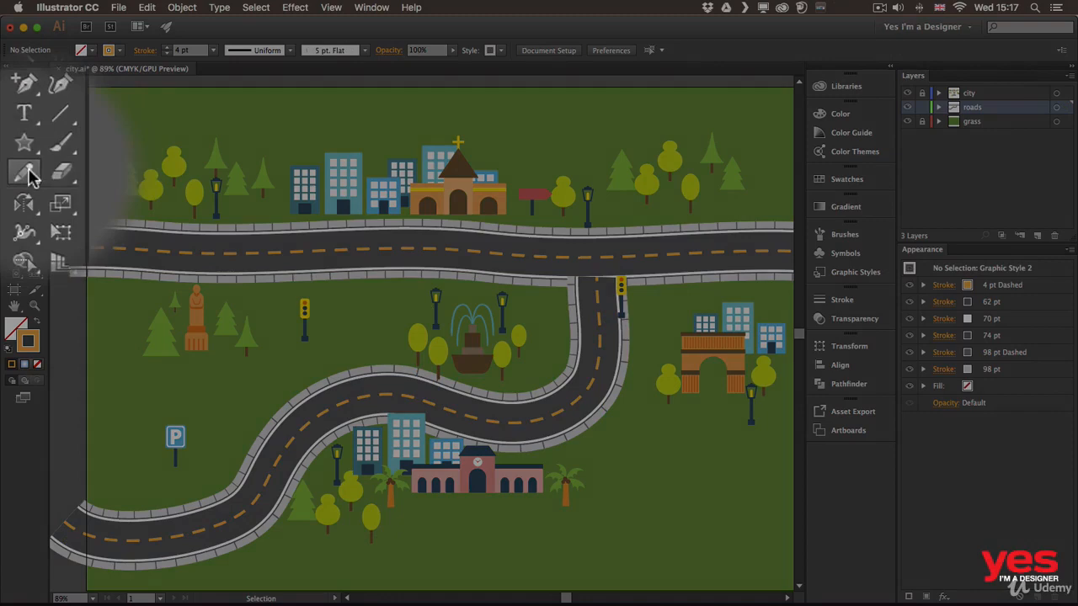
Review the Pencil Tool Options and close them without changes
{"action": "double_click", "coordinate": [15, 171]}
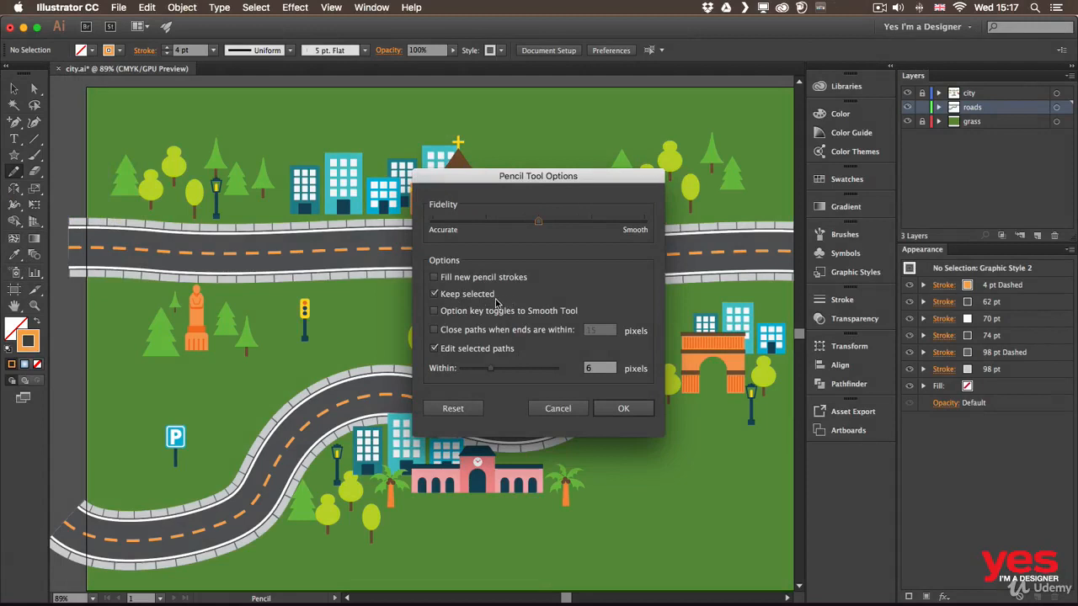
{"action": "left_click", "coordinate": [558, 408]}
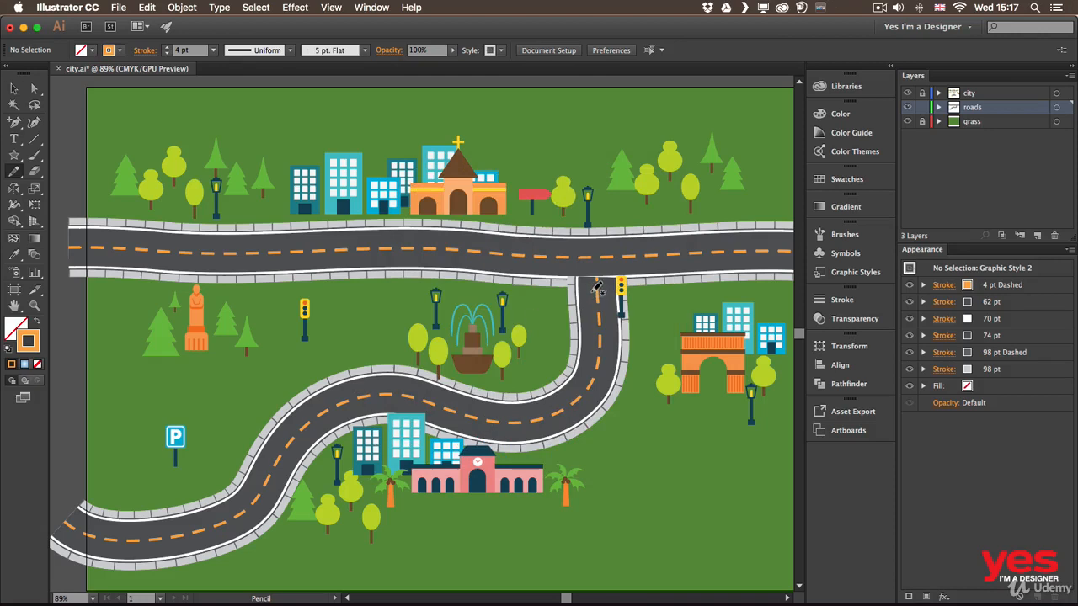
Nudge the curved road up 2 mm towards the main road
{"action": "key", "text": "v"}
{"action": "left_click", "coordinate": [599, 322]}
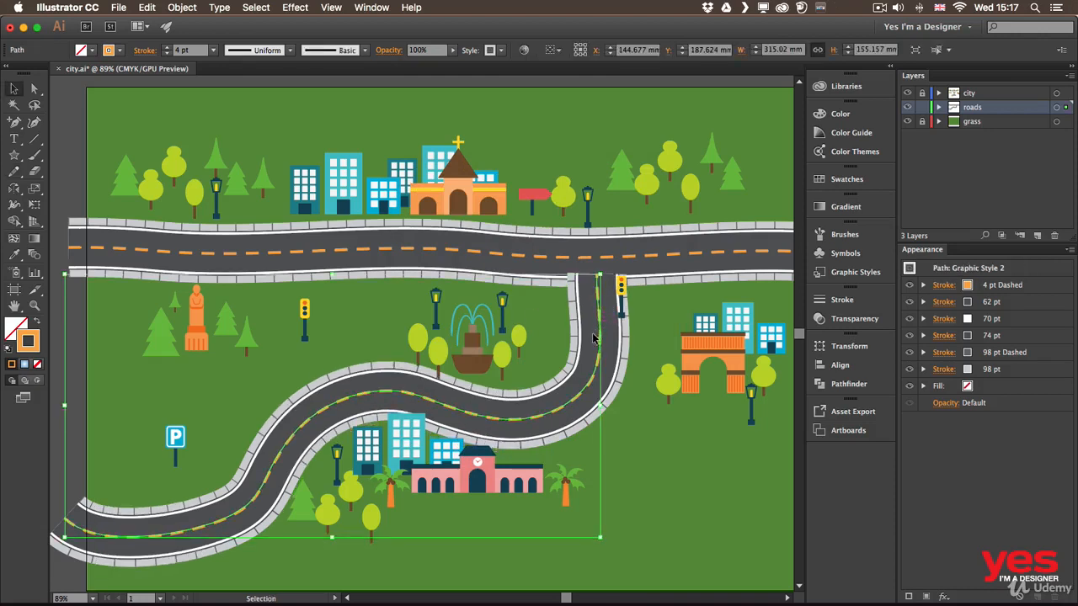
{"action": "left_click", "coordinate": [55, 457]}
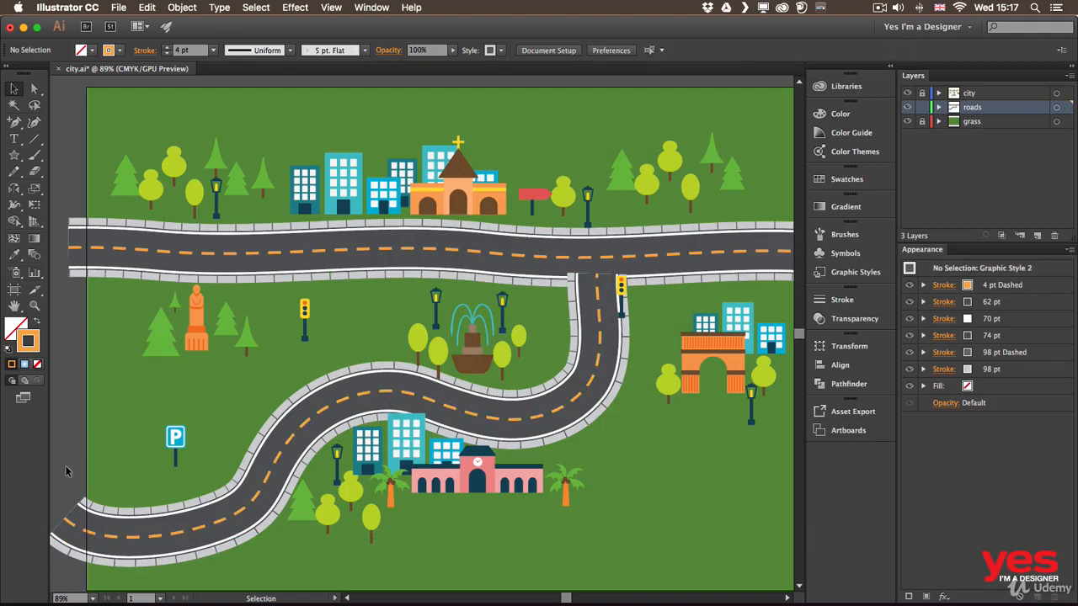
Draw a branch about 52 × 38 mm from the curved road's bend towards the lower right and apply Graphic Style 2
{"action": "key", "text": "n"}
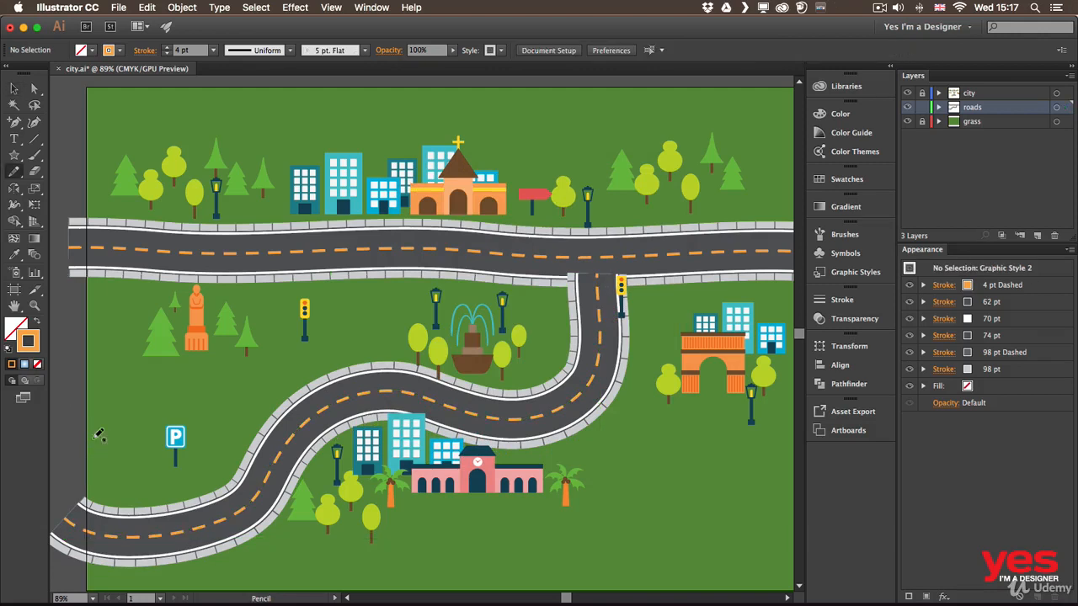
{"action": "left_click_drag", "start_coordinate": [583, 408], "coordinate": [674, 470]}
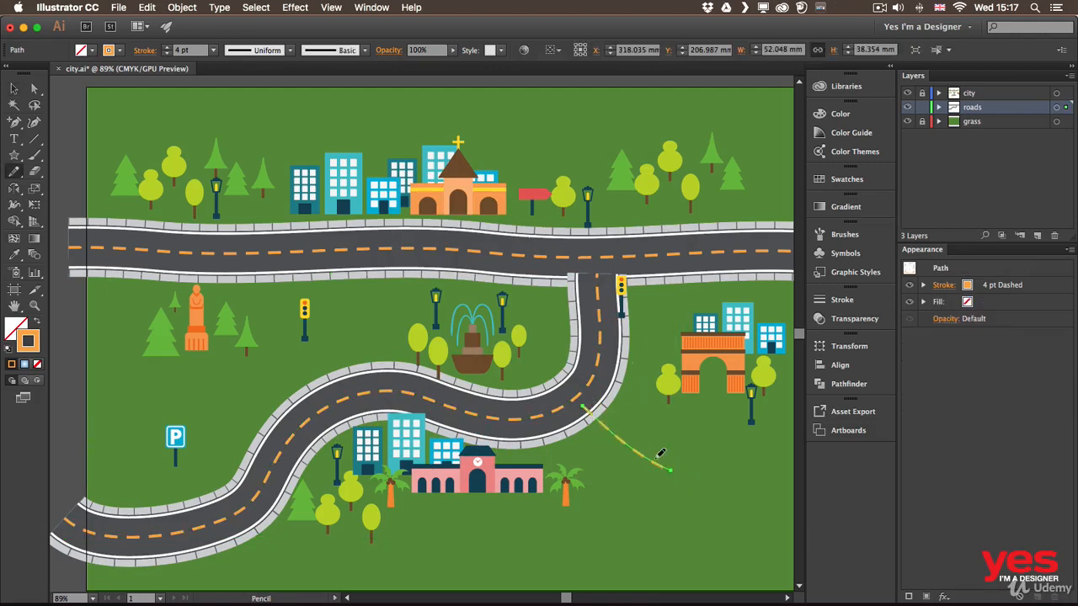
{"action": "left_click", "coordinate": [849, 274]}
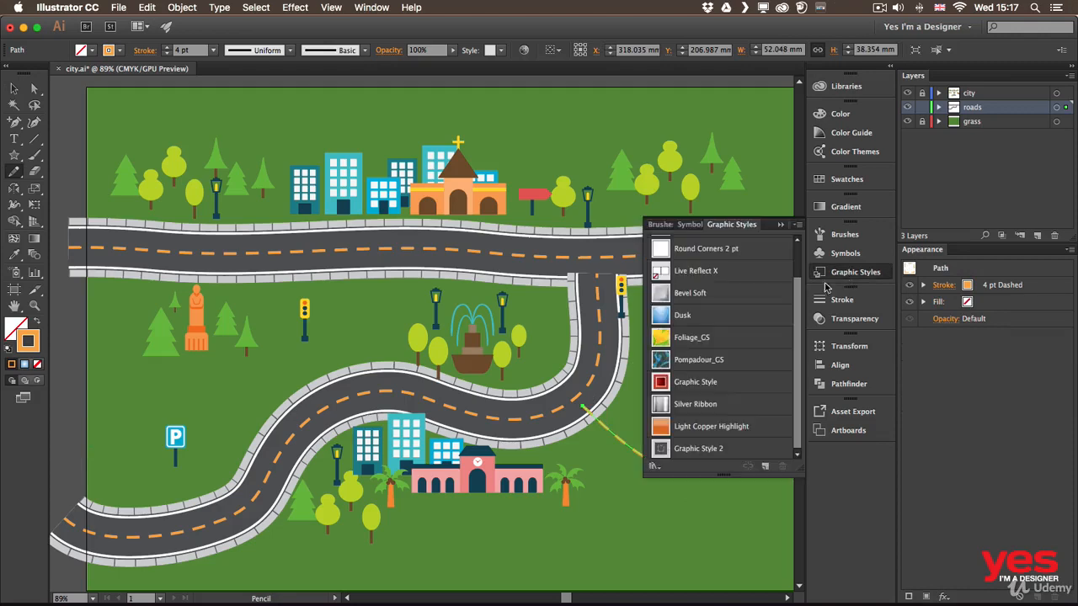
{"action": "left_click", "coordinate": [698, 449]}
{"action": "left_click", "coordinate": [852, 272]}
Extend the branch road past the artboard's right edge to about 141 × 49 mm, and shift it about 3 mm right and 1 mm down
{"action": "left_click_drag", "start_coordinate": [671, 417], "coordinate": [576, 345]}
{"action": "mouse_move", "coordinate": [552, 390]}
{"action": "left_mouse_down"}
{"action": "mouse_move", "coordinate": [632, 413]}
{"action": "mouse_move", "coordinate": [620, 407]}
{"action": "mouse_move", "coordinate": [729, 414]}
{"action": "left_mouse_up"}
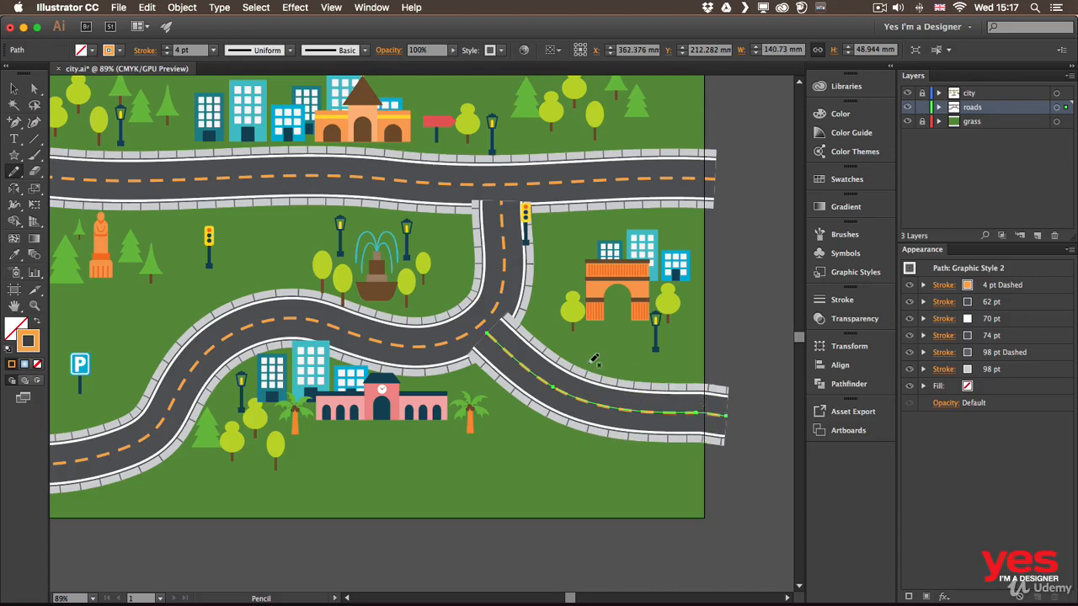
{"action": "key", "text": "v"}
{"action": "left_click_drag", "start_coordinate": [547, 385], "coordinate": [554, 390]}
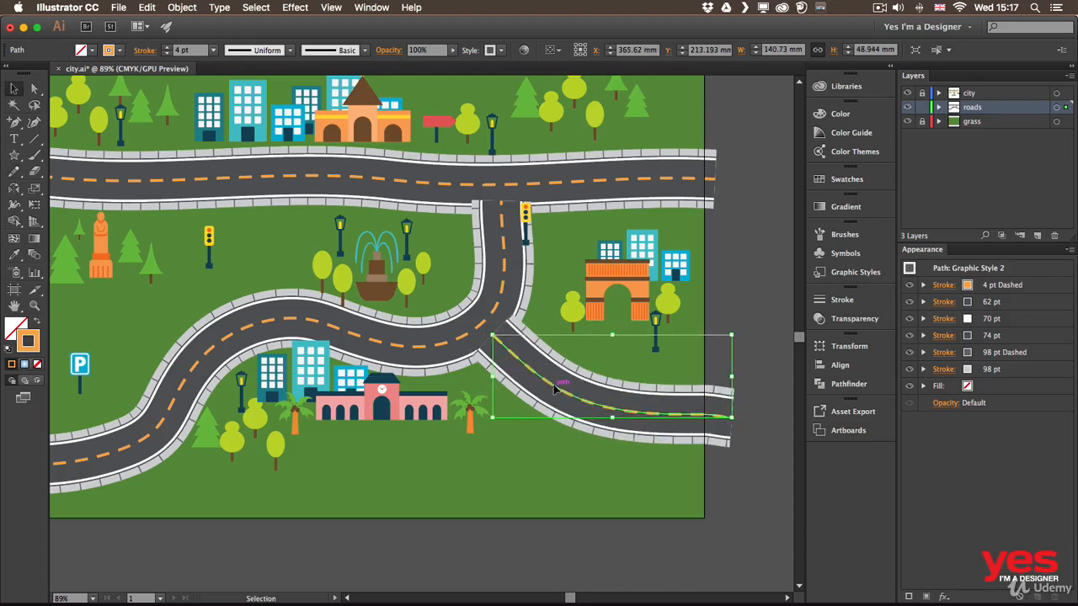
{"action": "left_click", "coordinate": [548, 361]}
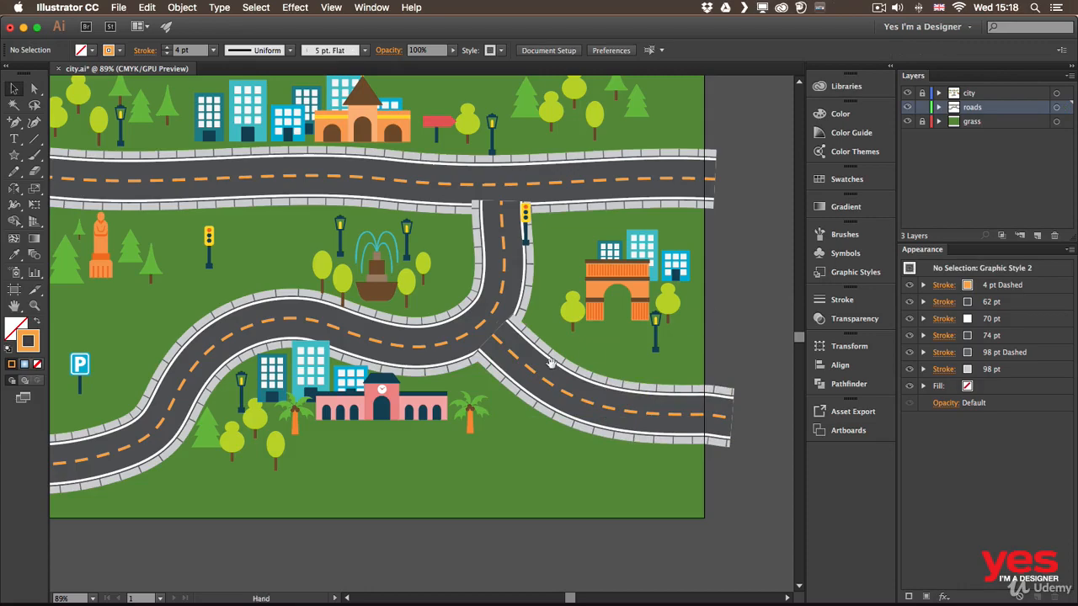